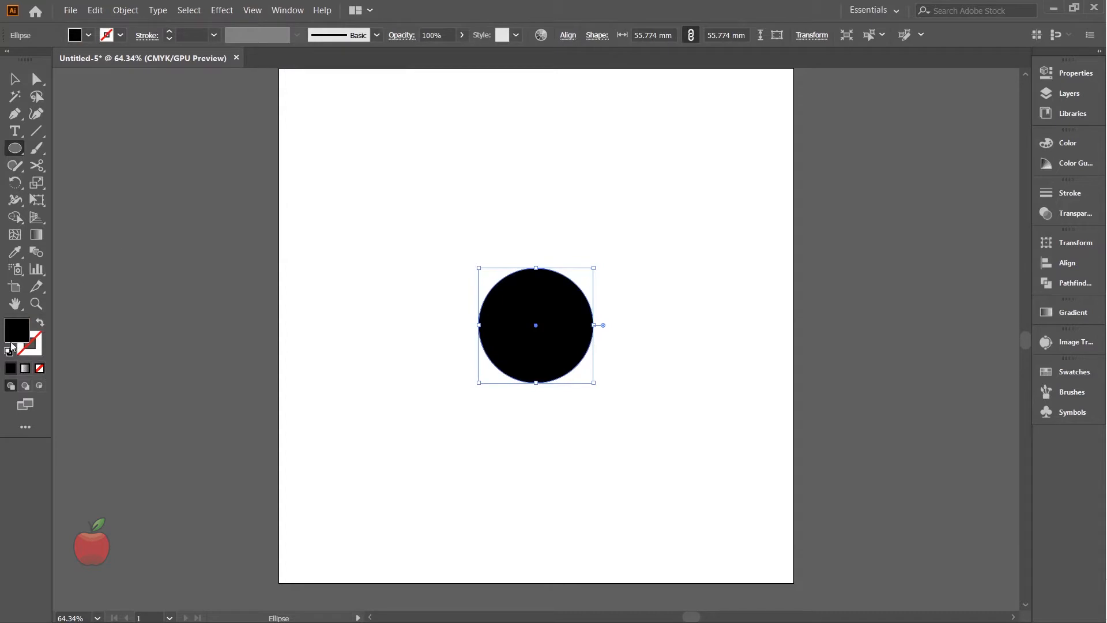
- Turn the filled circle into an unfilled 45 pt black ring and enlarge it to about 63.4 mm in diameter
click(39, 324)
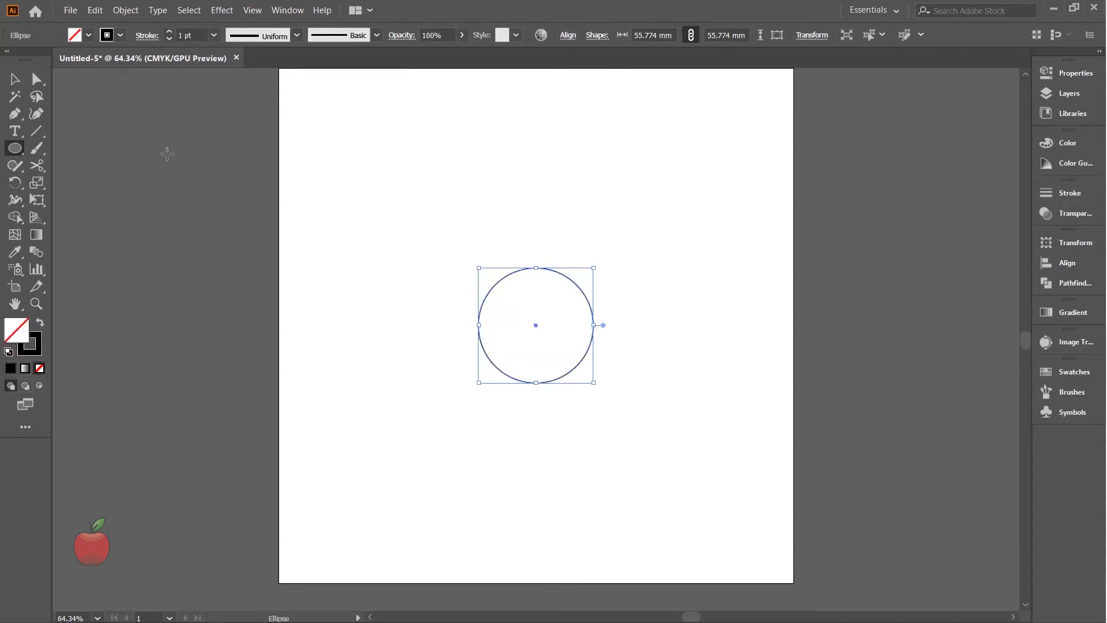
double_click(187, 33)
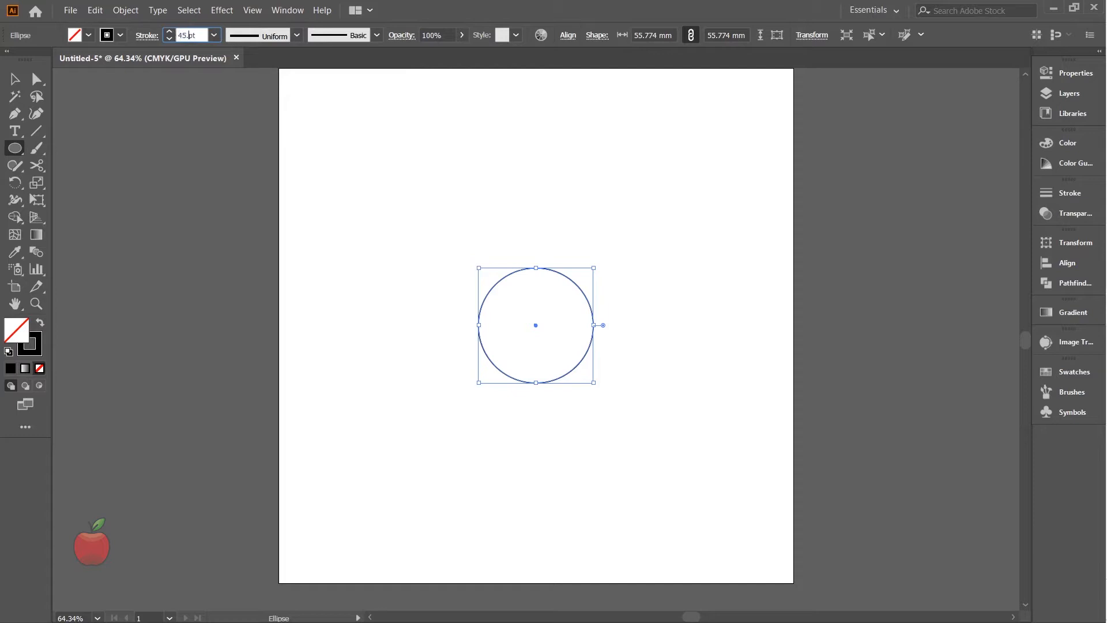
text(45)
key(Return)
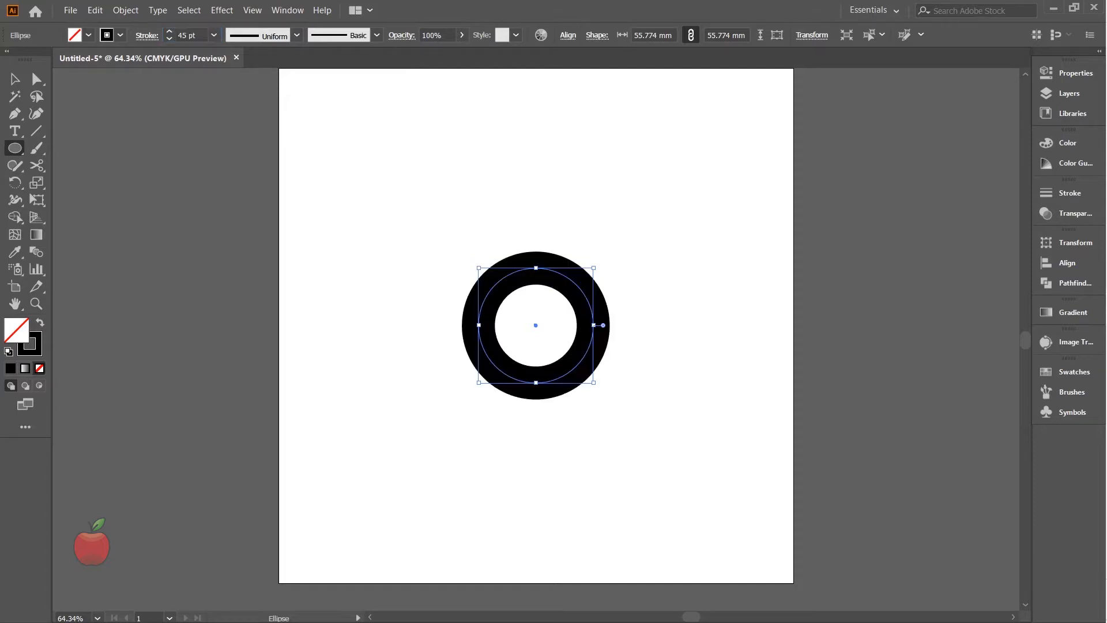
drag(598, 383, 602, 391)
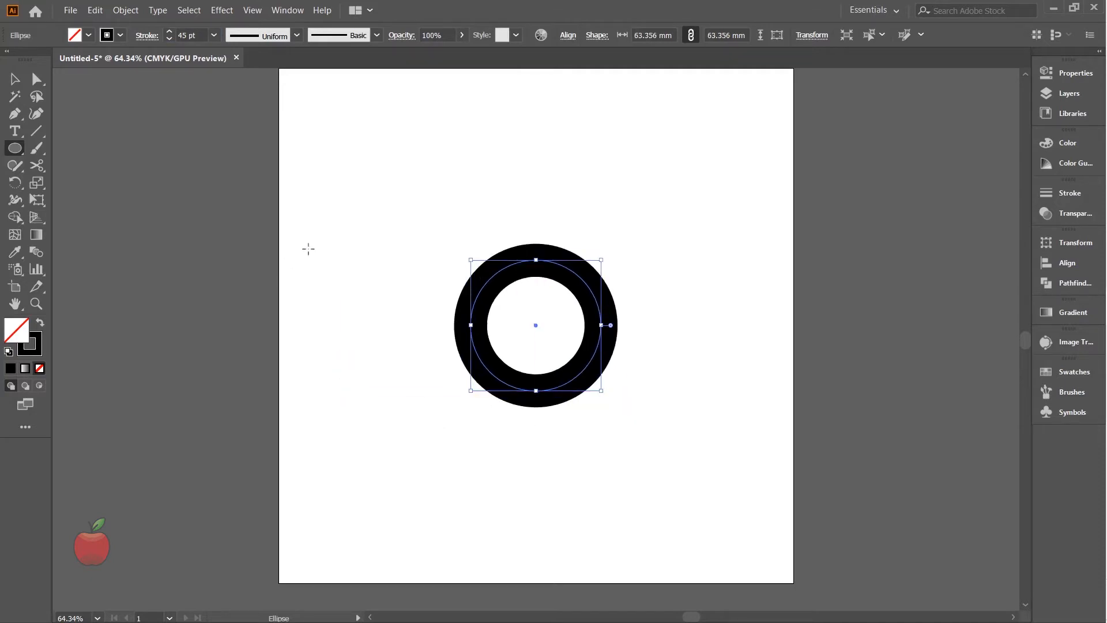
- Show the rulers and place two vertical guides across the ring, at about 98 mm and 145 mm
key(ctrl)
key(ctrl+r)
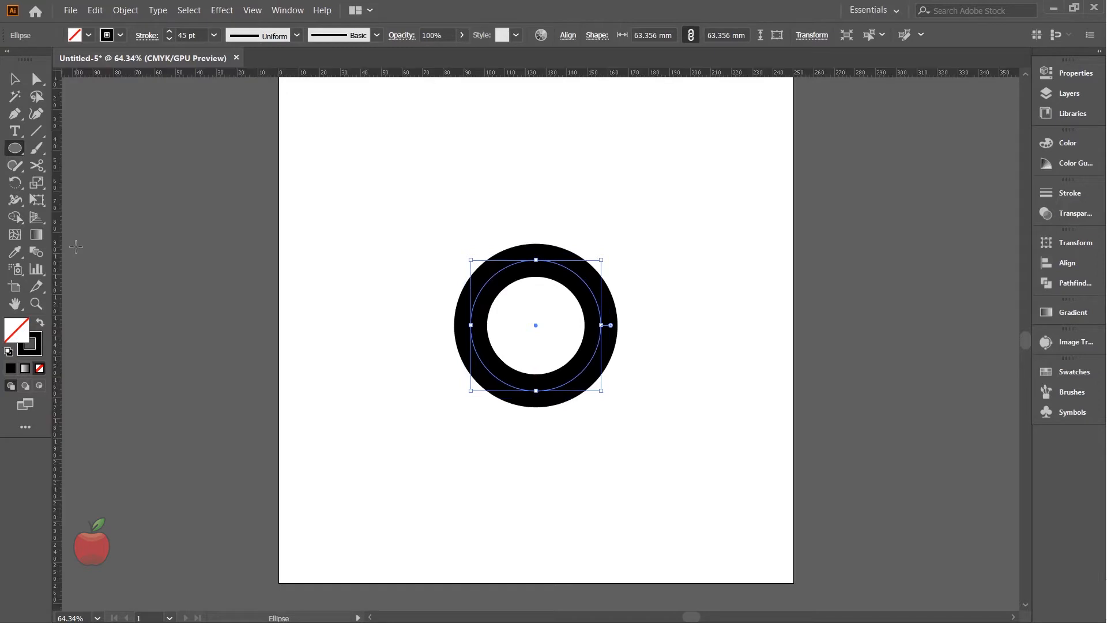
click(16, 81)
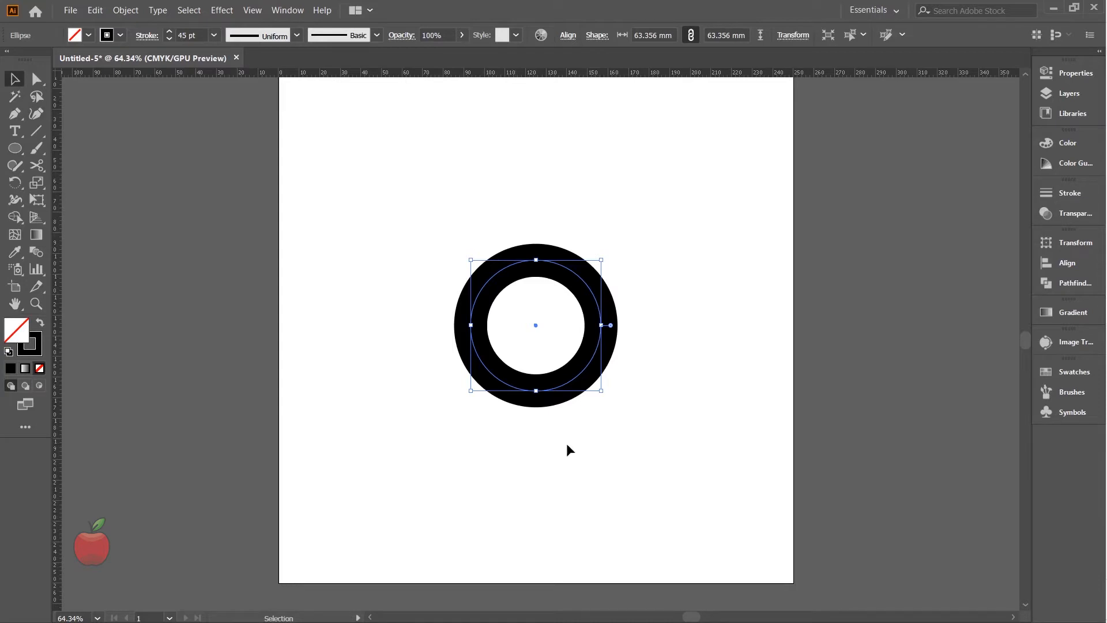
key(ctrl+1)
scroll(589, 444, up, 3)
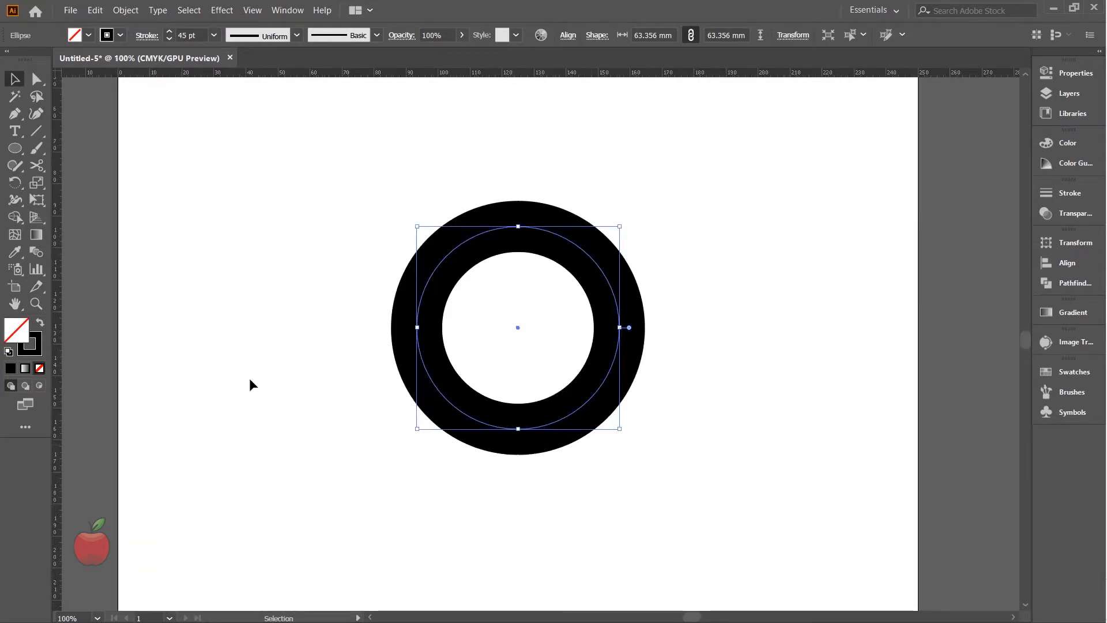
drag(56, 380, 432, 424)
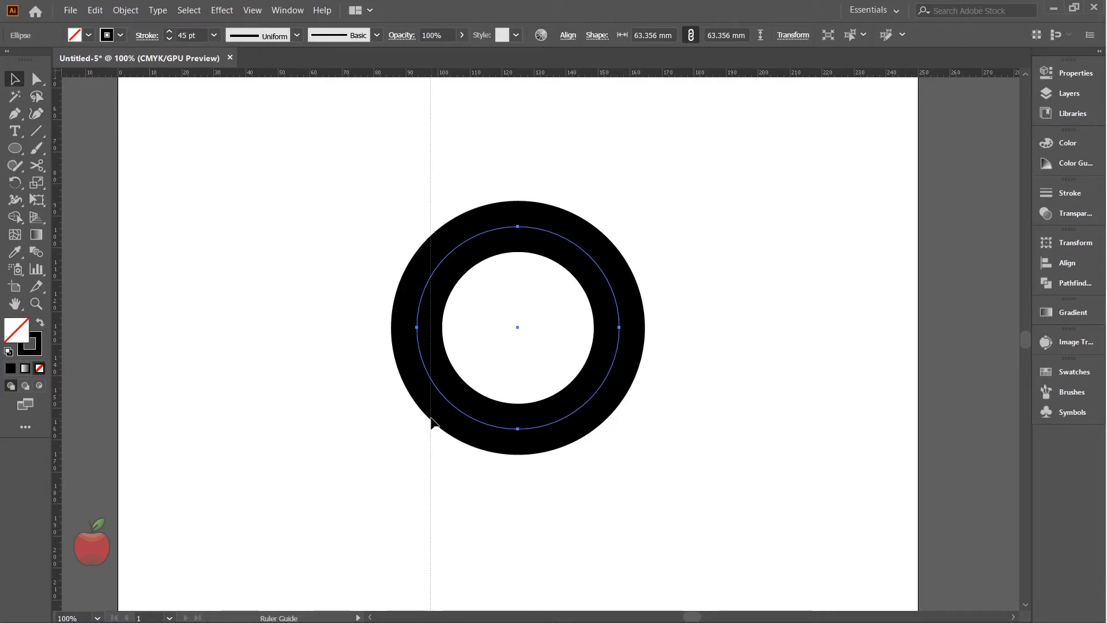
drag(433, 424, 431, 425)
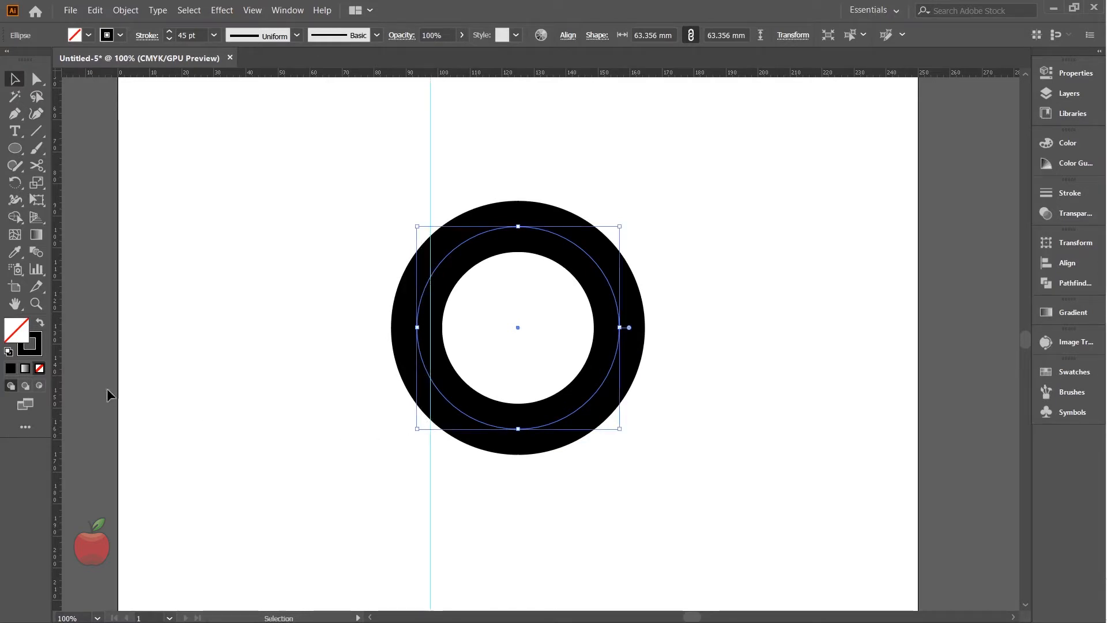
drag(58, 399, 583, 455)
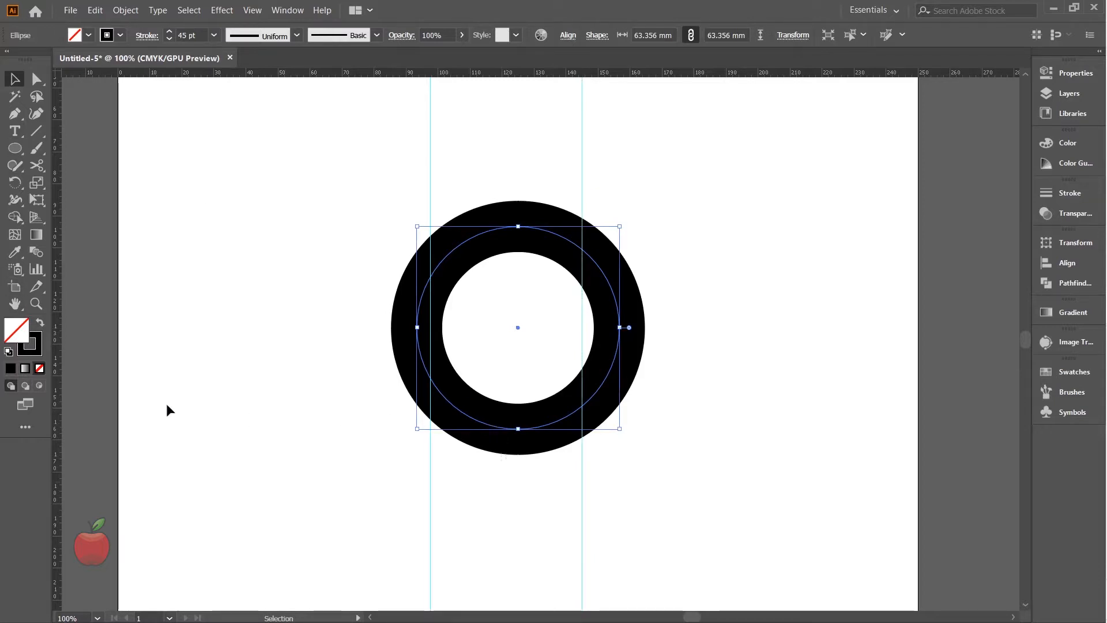
- Remove the circle's stroke and cut its path at both intersections with the left guide using the Scissors tool
click(39, 368)
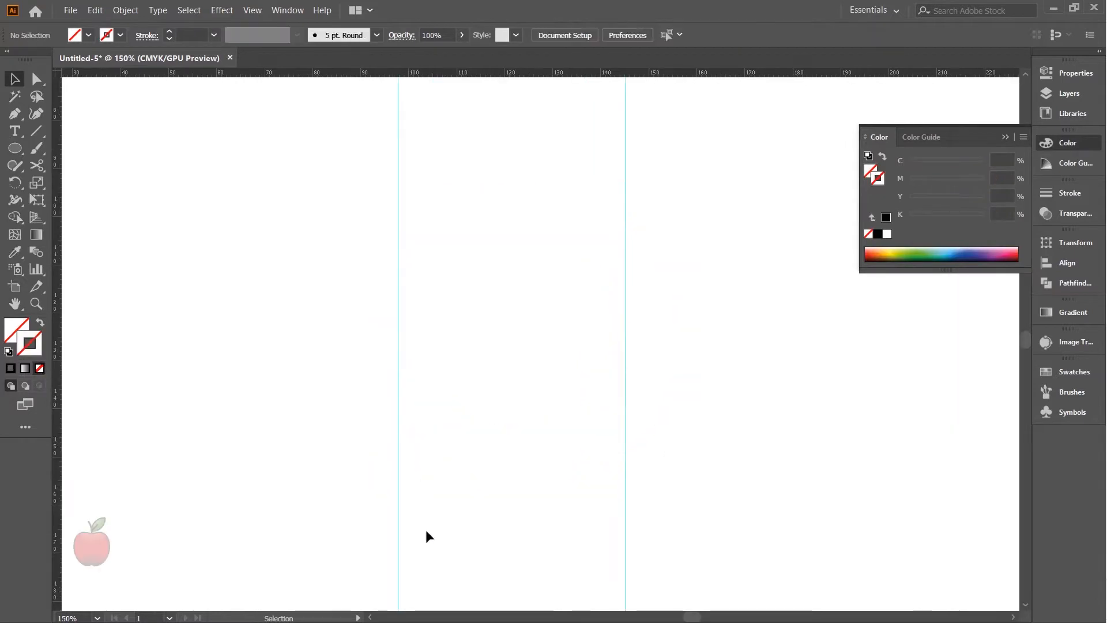
drag(434, 495, 477, 408)
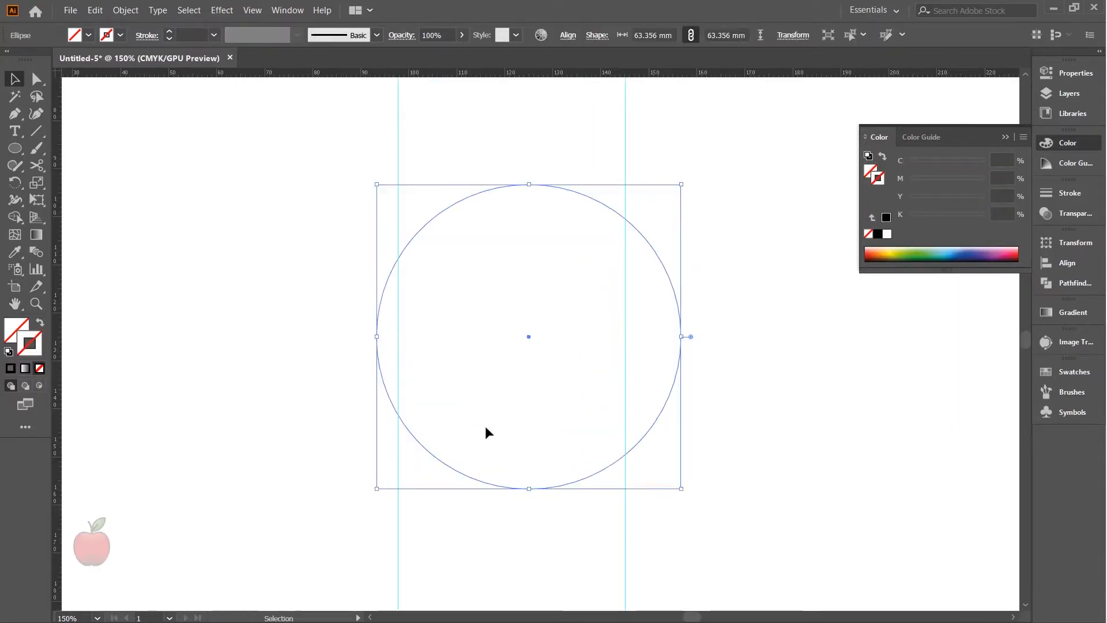
click(36, 166)
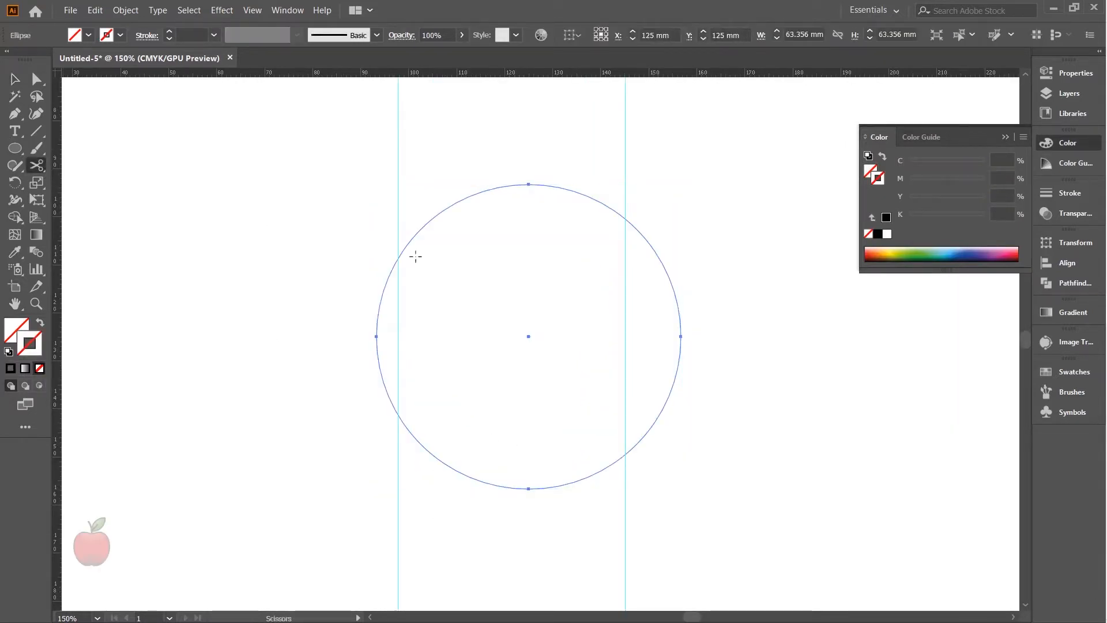
click(398, 259)
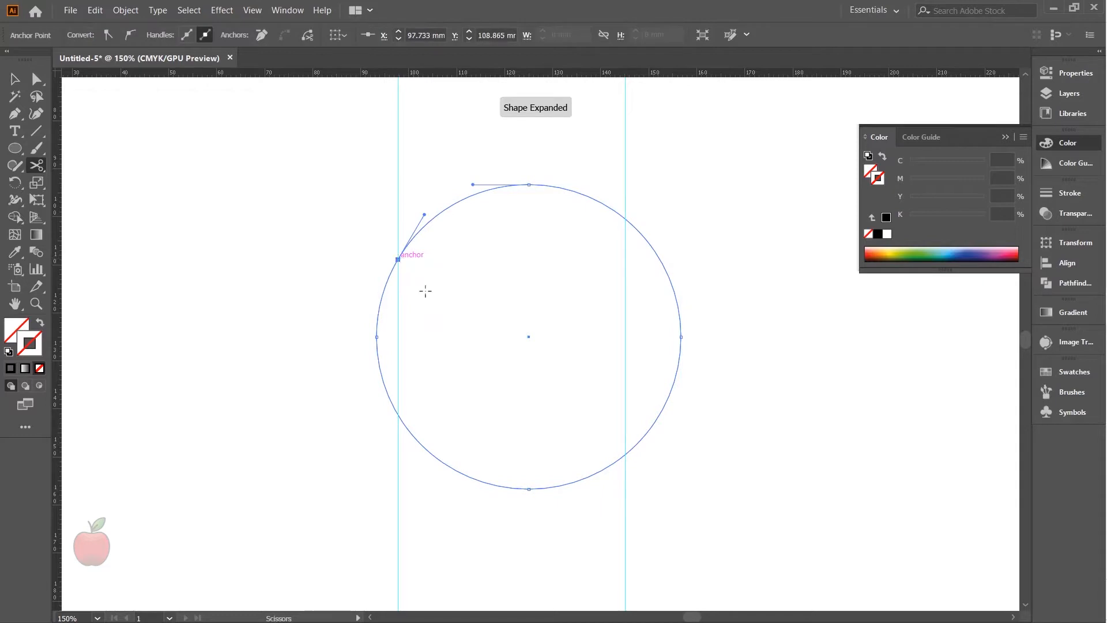
click(398, 413)
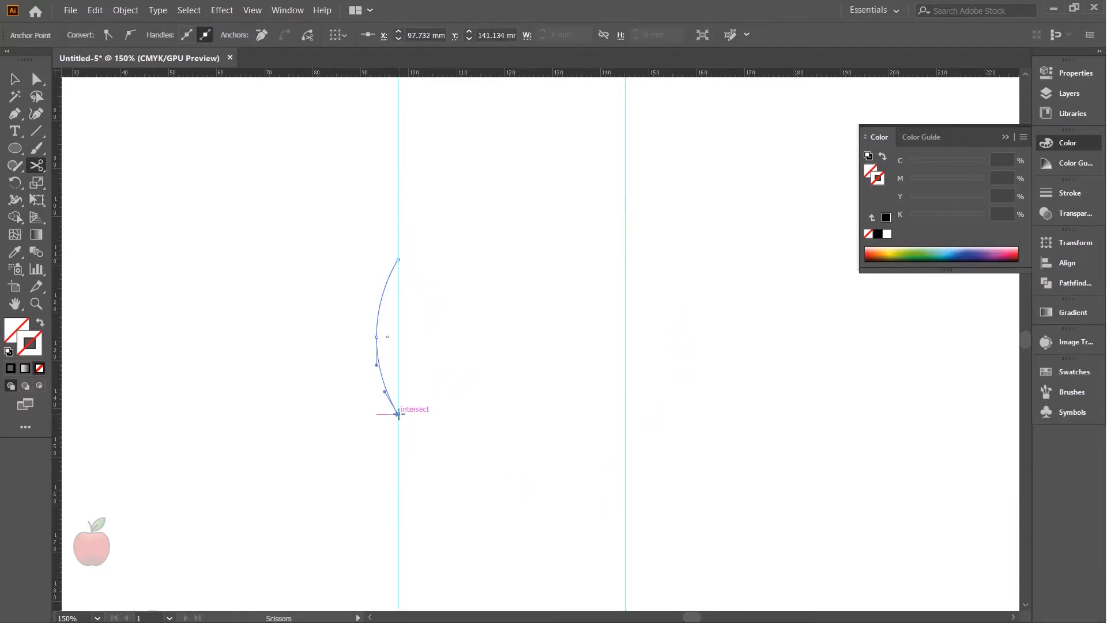
- Cut the remaining circle path at both right guide intersections and at the circle's rightmost anchor point
click(19, 82)
drag(512, 519, 587, 386)
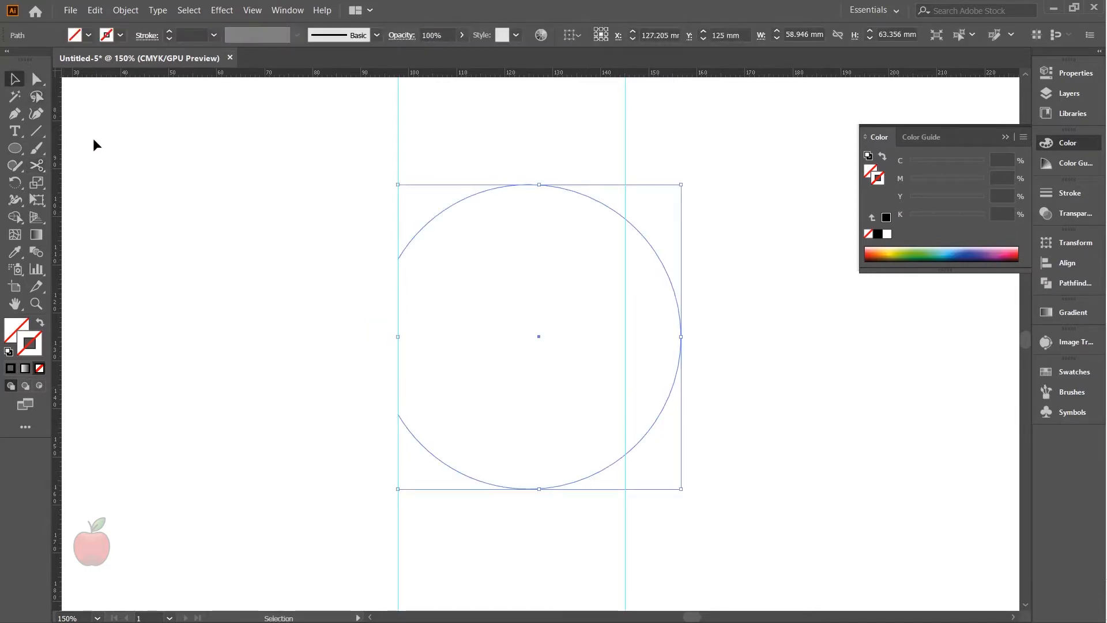
click(36, 167)
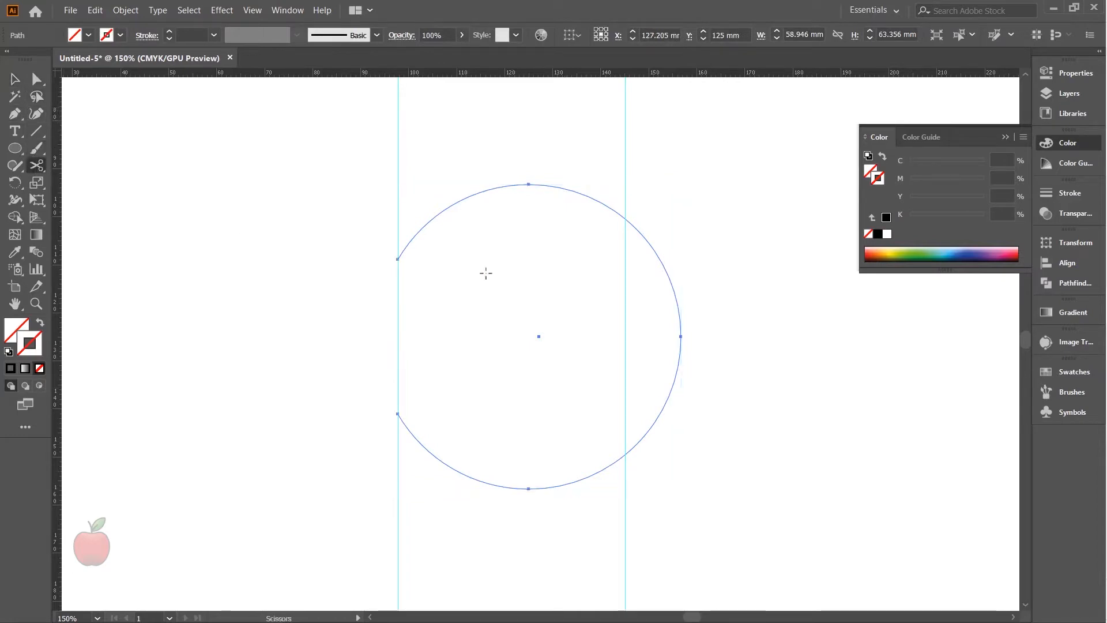
click(625, 220)
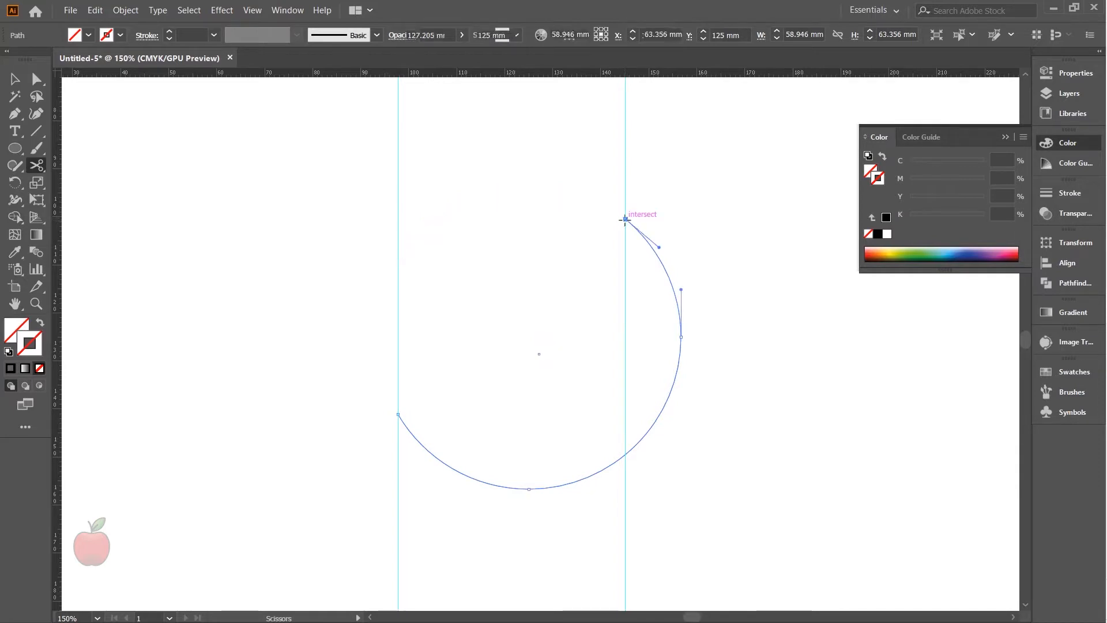
click(681, 337)
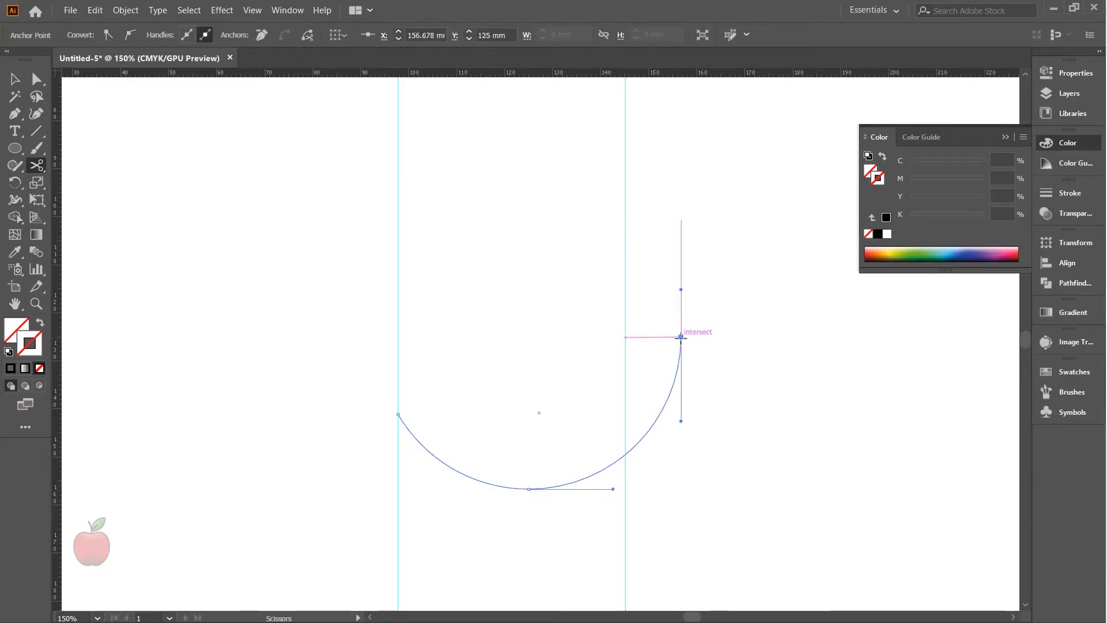
click(625, 455)
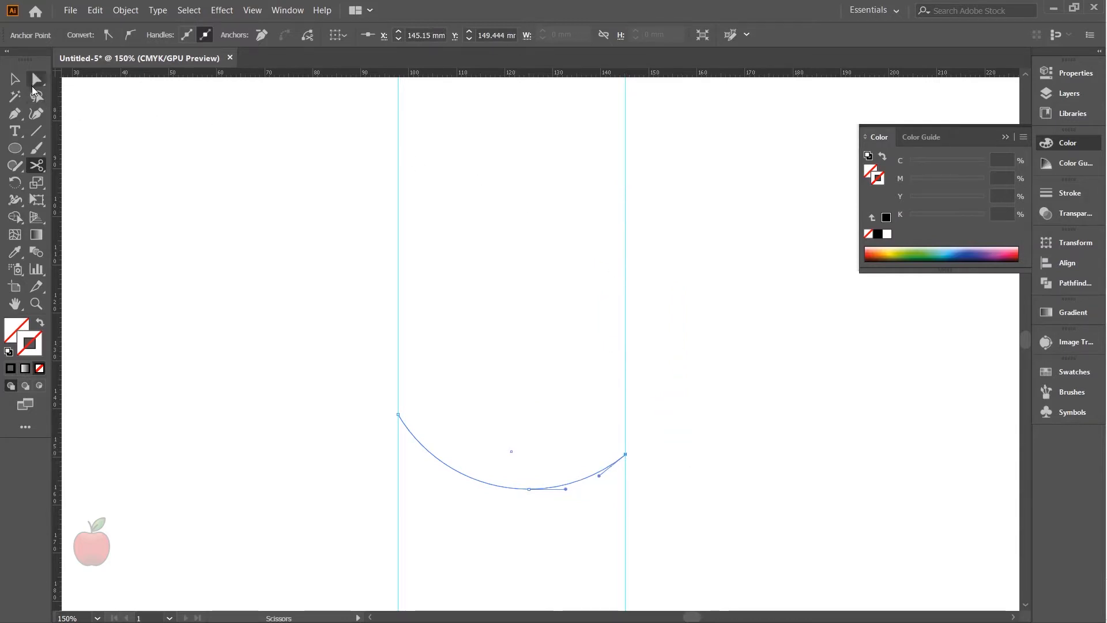
- Delete the upper-right arc between the right guide and the circle's rightmost anchor point
click(21, 84)
drag(285, 104, 807, 526)
scroll(783, 414, up, 1)
drag(720, 240, 719, 331)
key(Delete)
drag(718, 119, 263, 568)
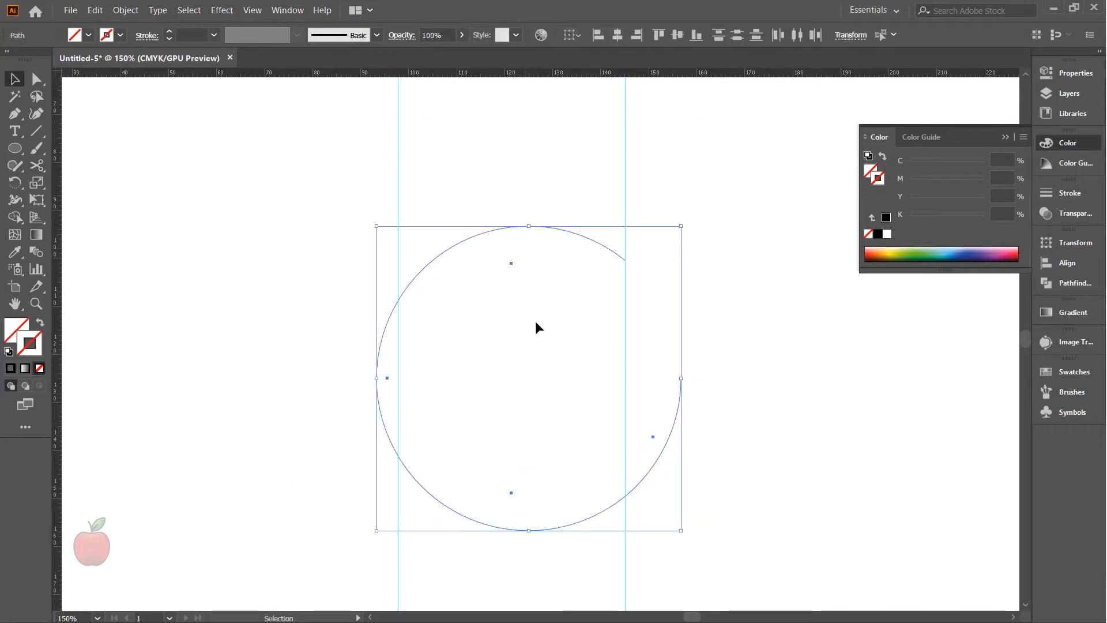
- Give the top arc a red stroke without fill, sampling the red from the palette image above the artboard
drag(511, 282, 463, 198)
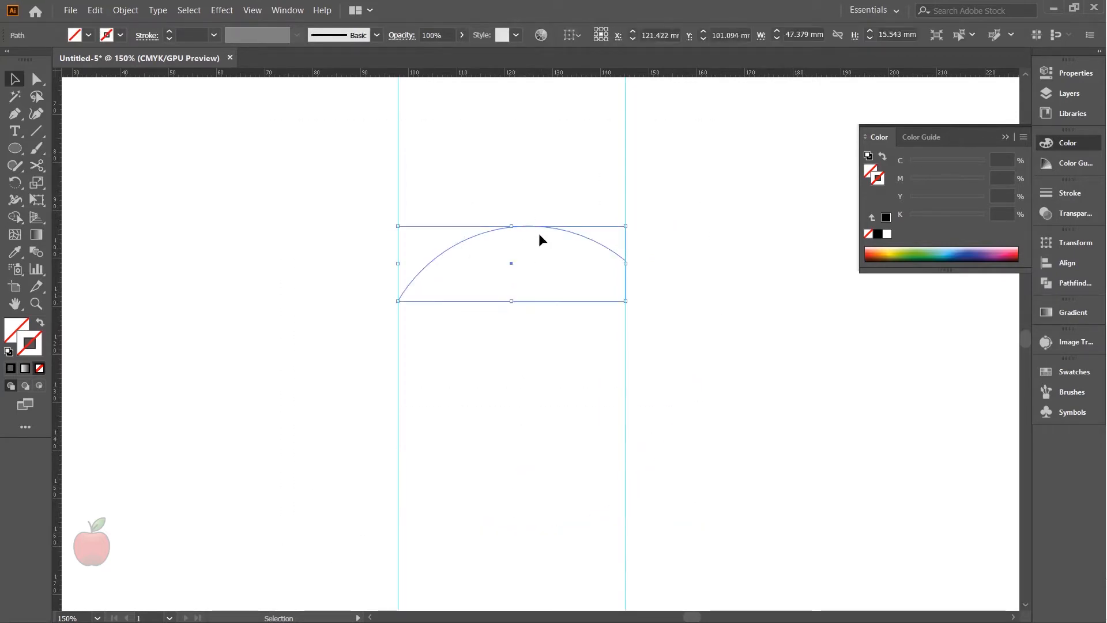
scroll(539, 233, down, 2)
scroll(604, 267, up, 3)
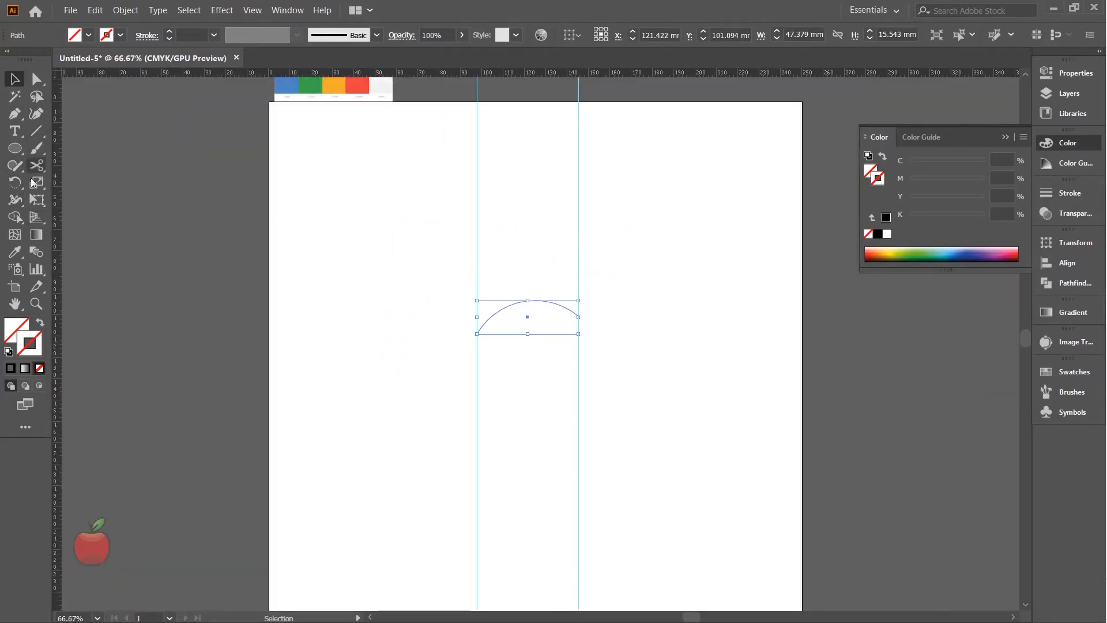
click(23, 252)
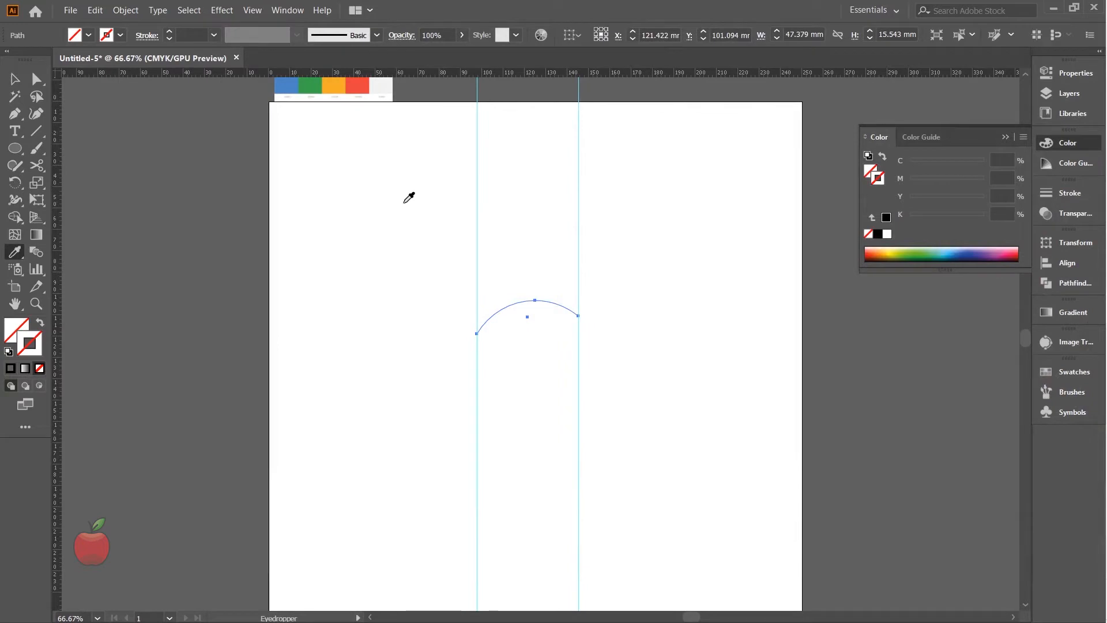
scroll(406, 173, up, 1)
click(364, 95)
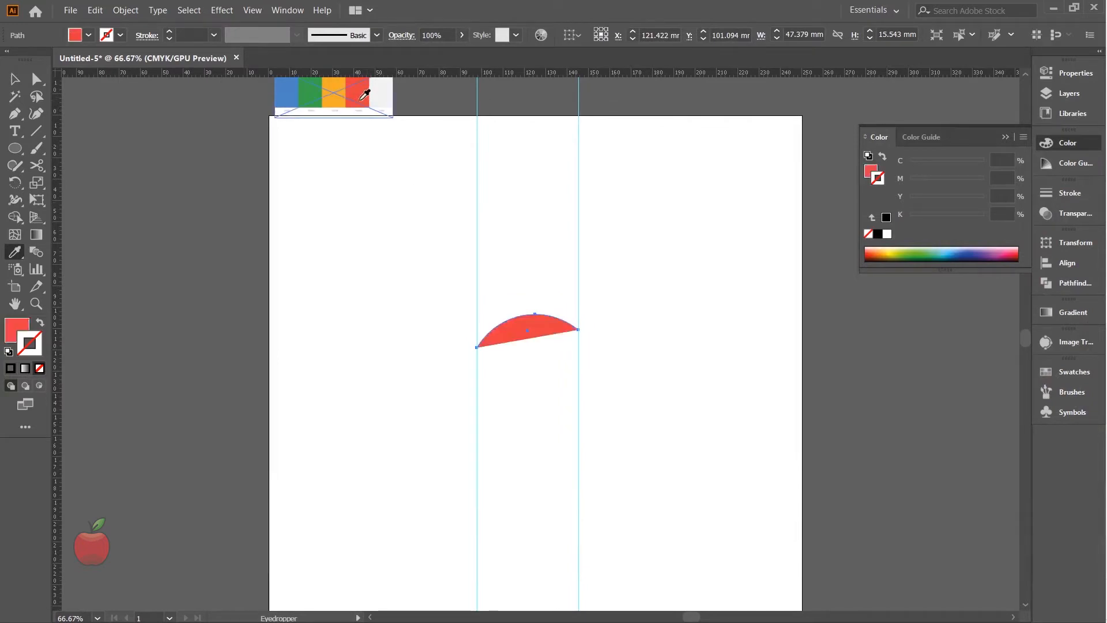
click(41, 323)
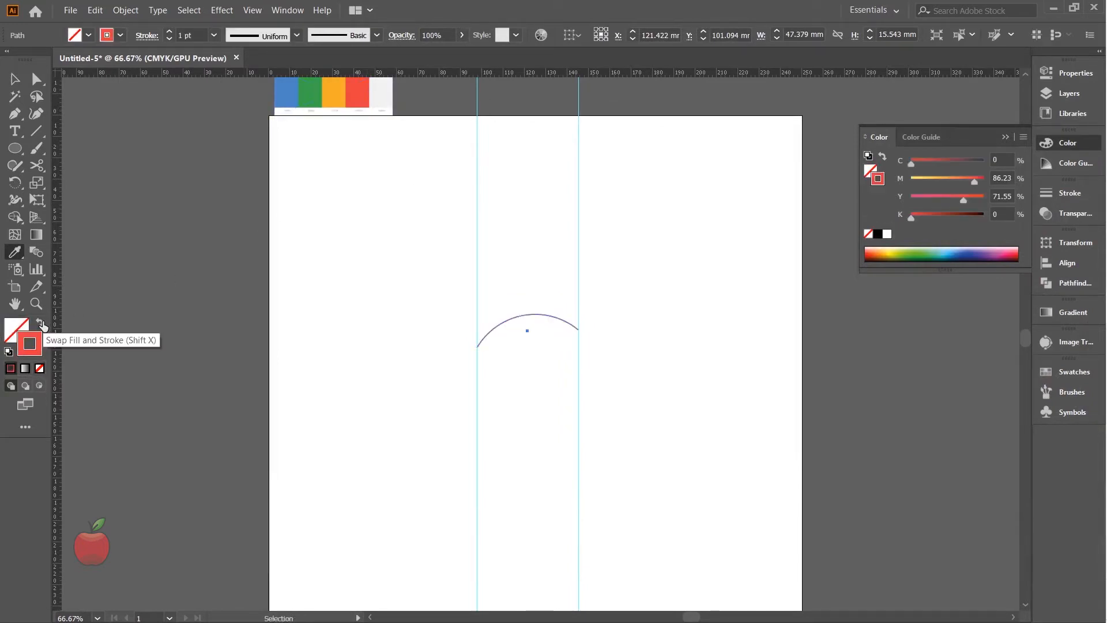
- Give the left arc an orange-yellow stroke without fill, sampled from the palette image
click(14, 79)
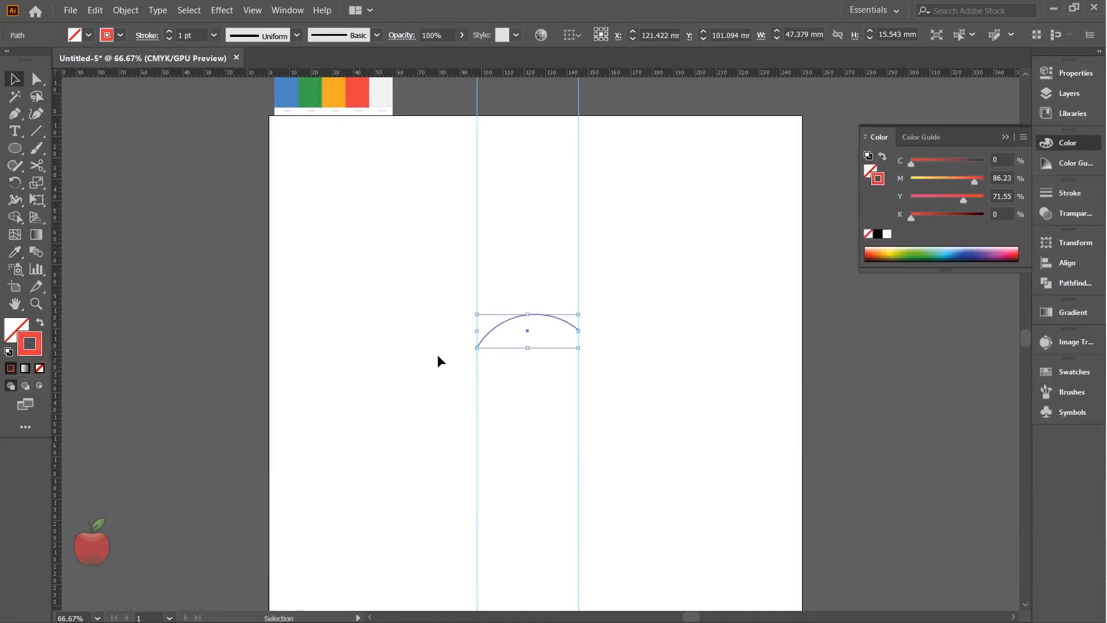
drag(431, 354, 491, 393)
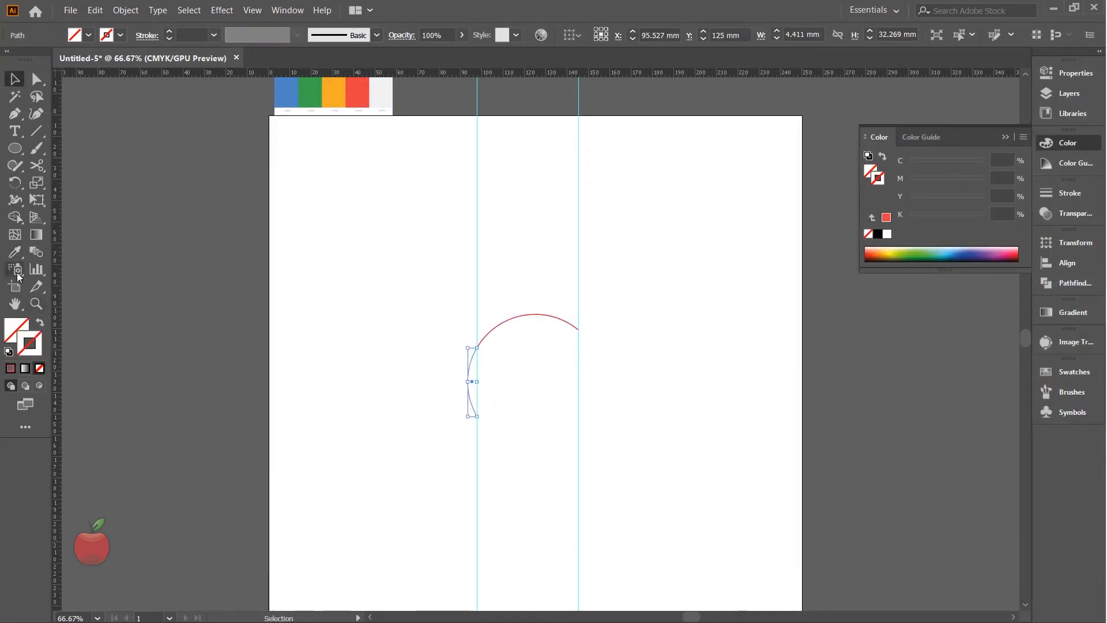
click(16, 252)
click(334, 92)
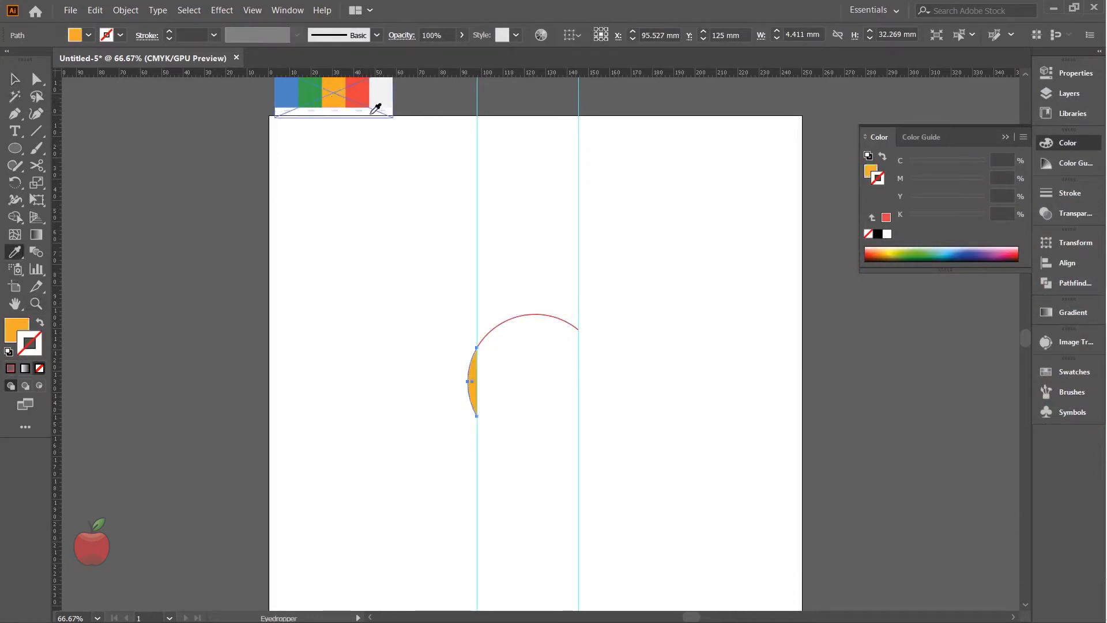
click(40, 324)
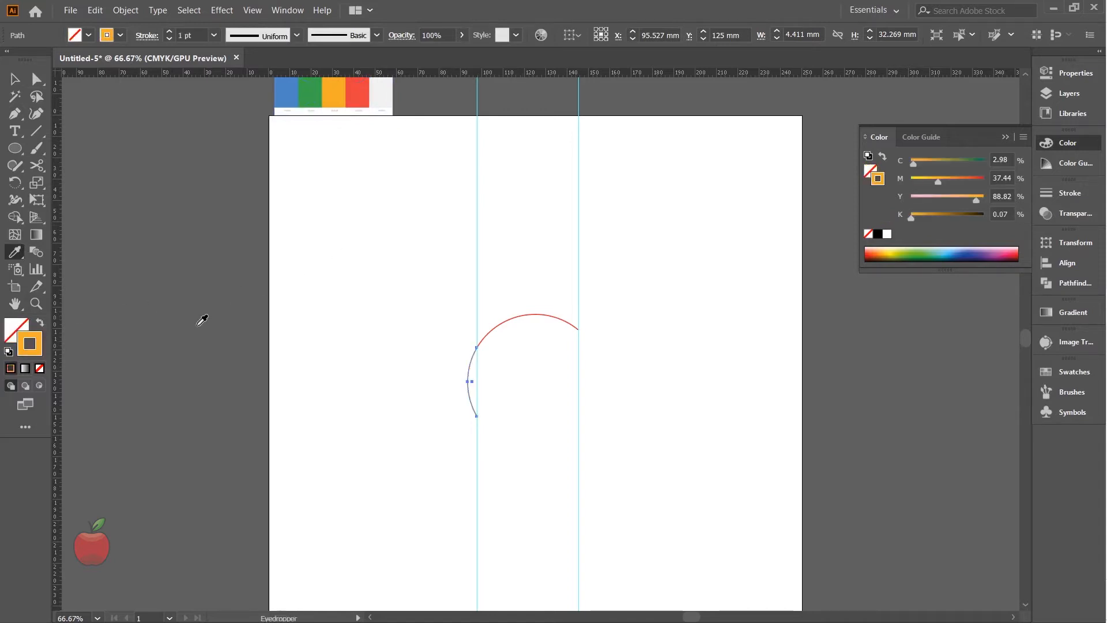
- Give the bottom arc a green stroke without fill, sampled from the palette image
click(14, 79)
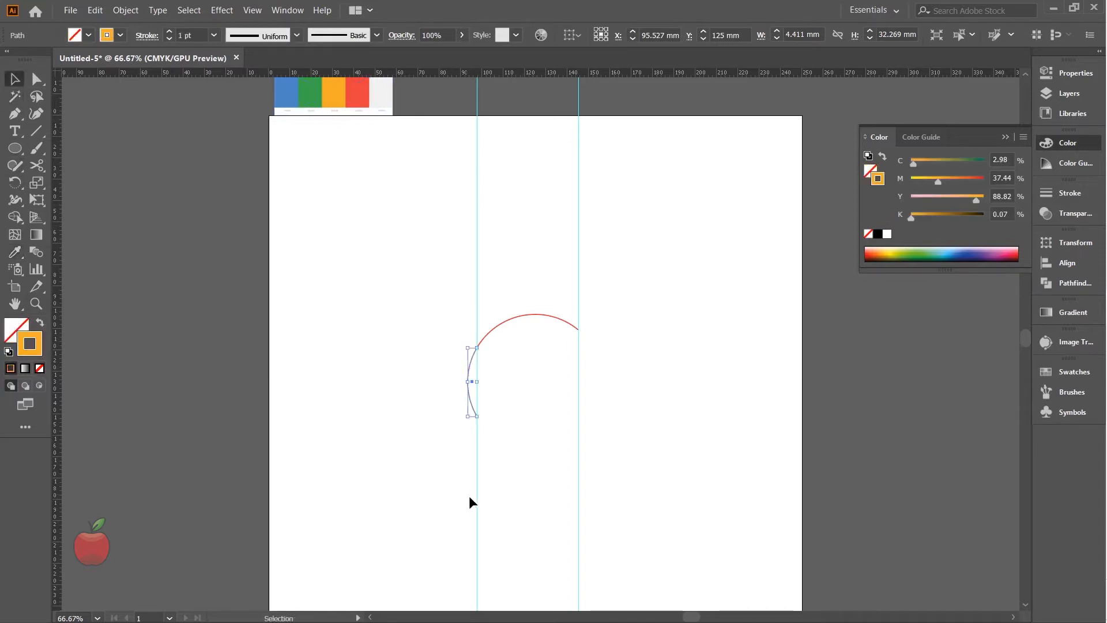
click(551, 445)
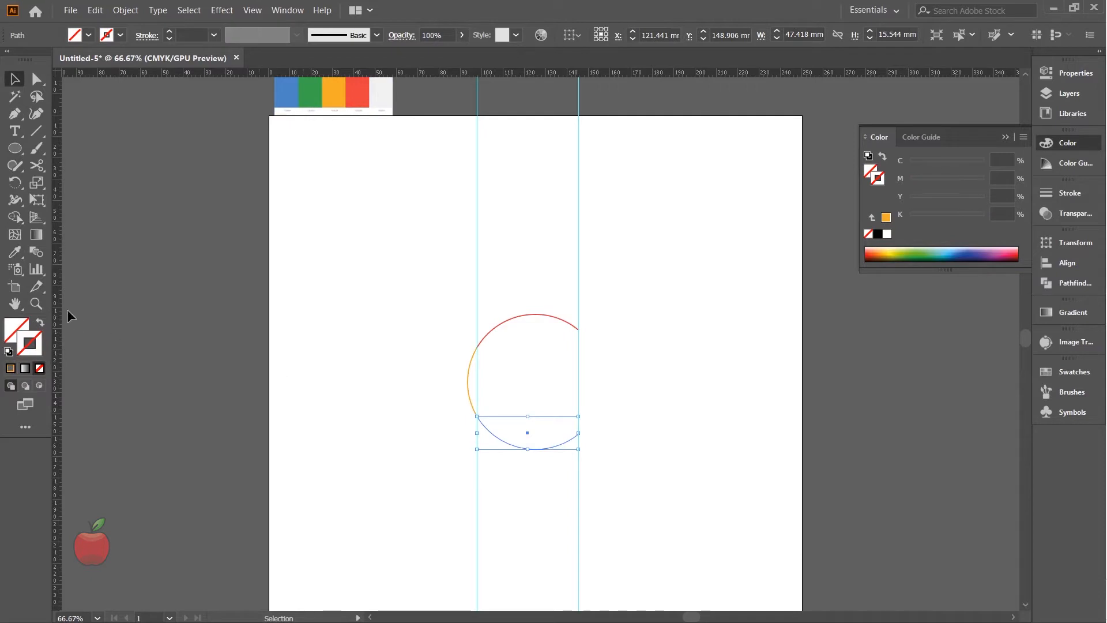
click(14, 252)
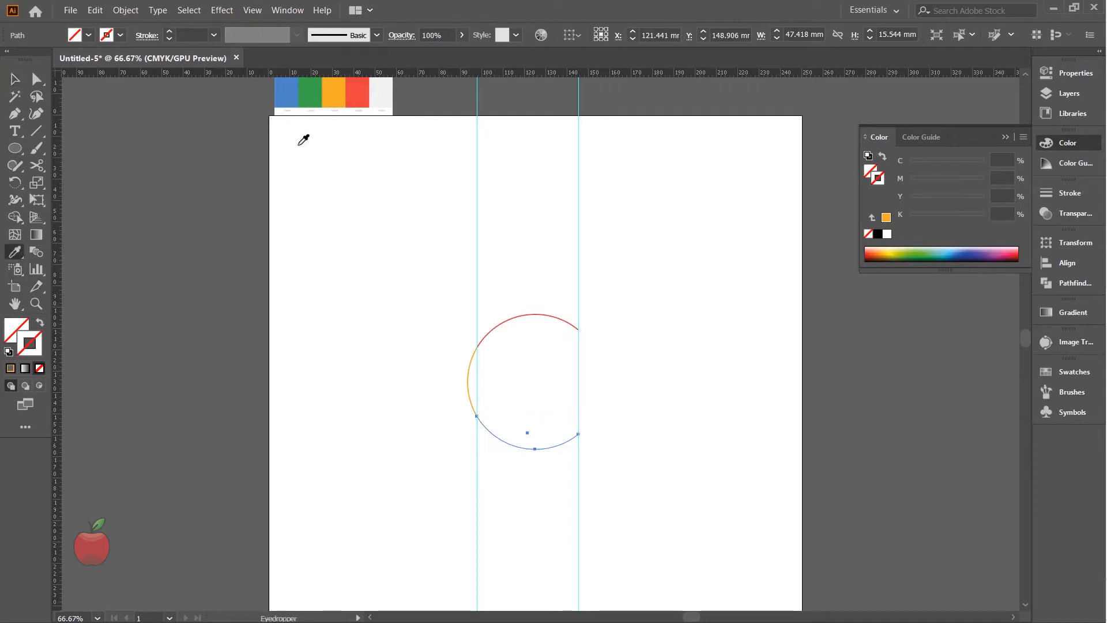
click(311, 99)
click(41, 325)
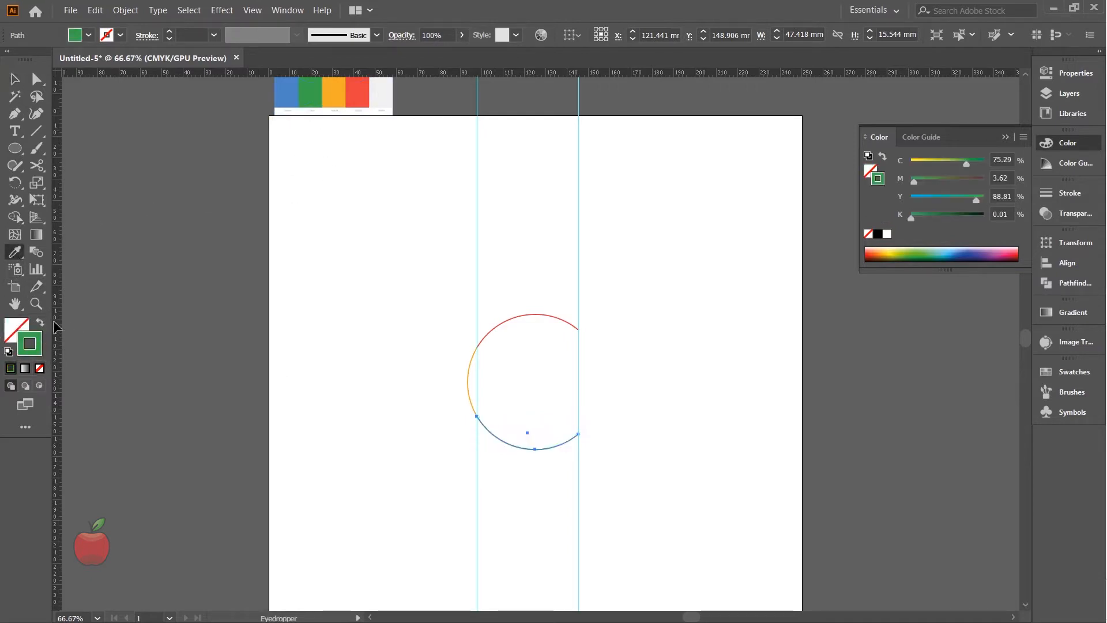
click(15, 79)
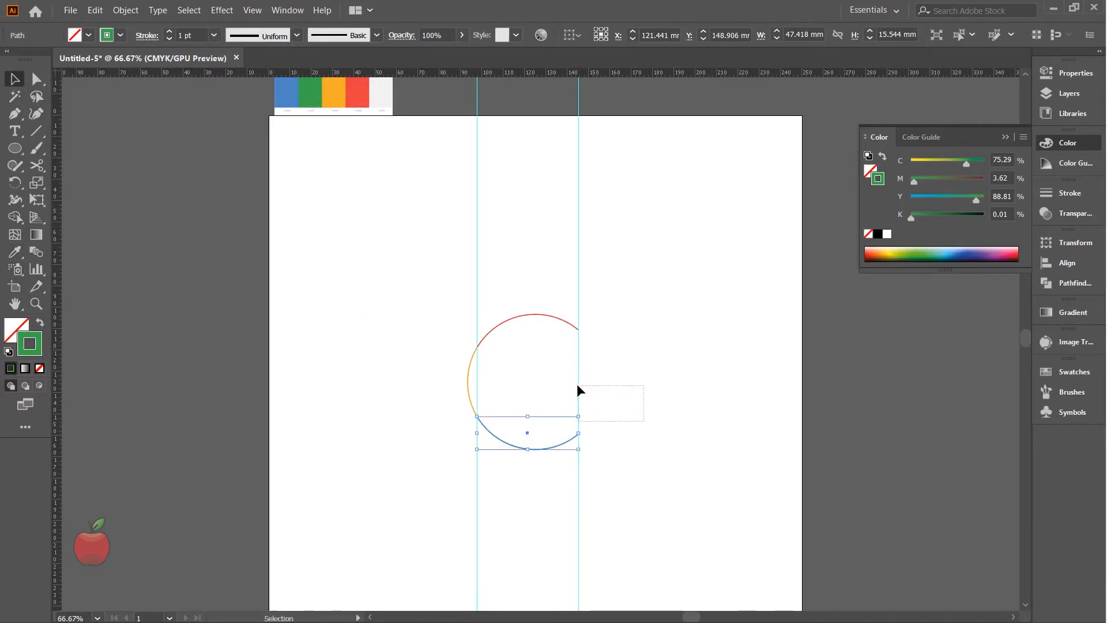
- Give the lower-right arc a blue stroke without fill, sampled from the palette image
drag(578, 385, 572, 383)
click(17, 254)
click(290, 93)
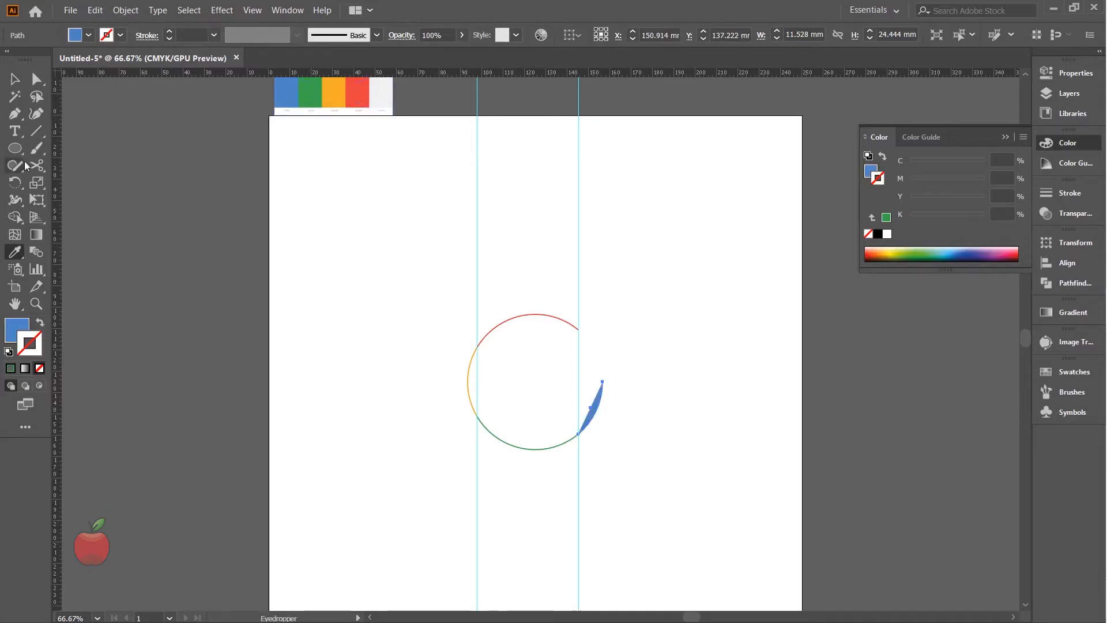
click(40, 323)
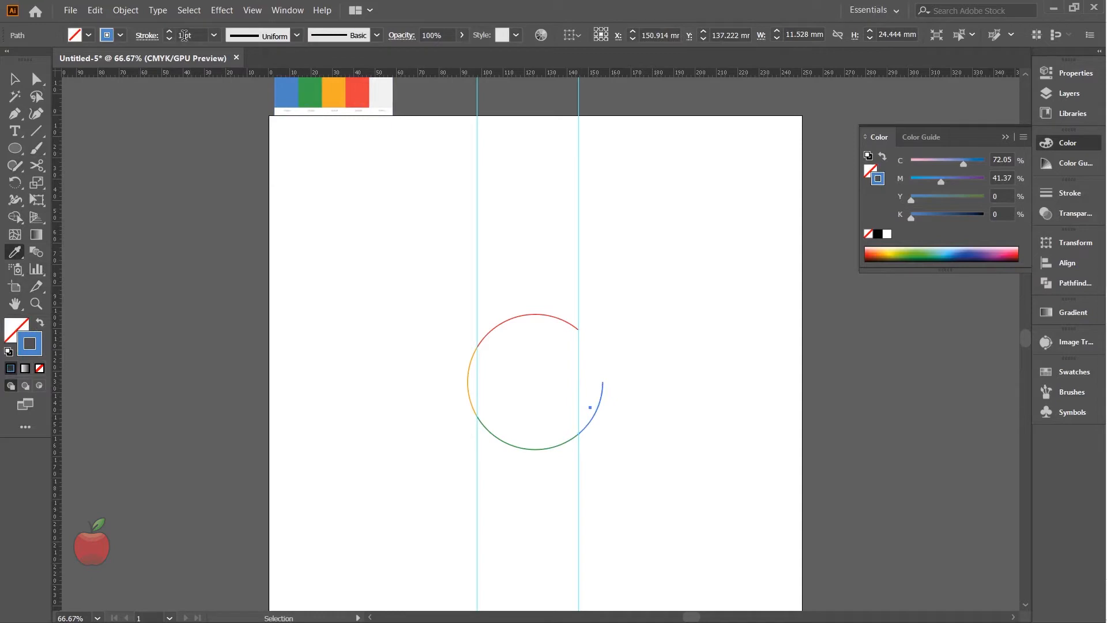
- Set the stroke weight of the blue arc and of the red, yellow and green arcs to 45 pt
double_click(181, 35)
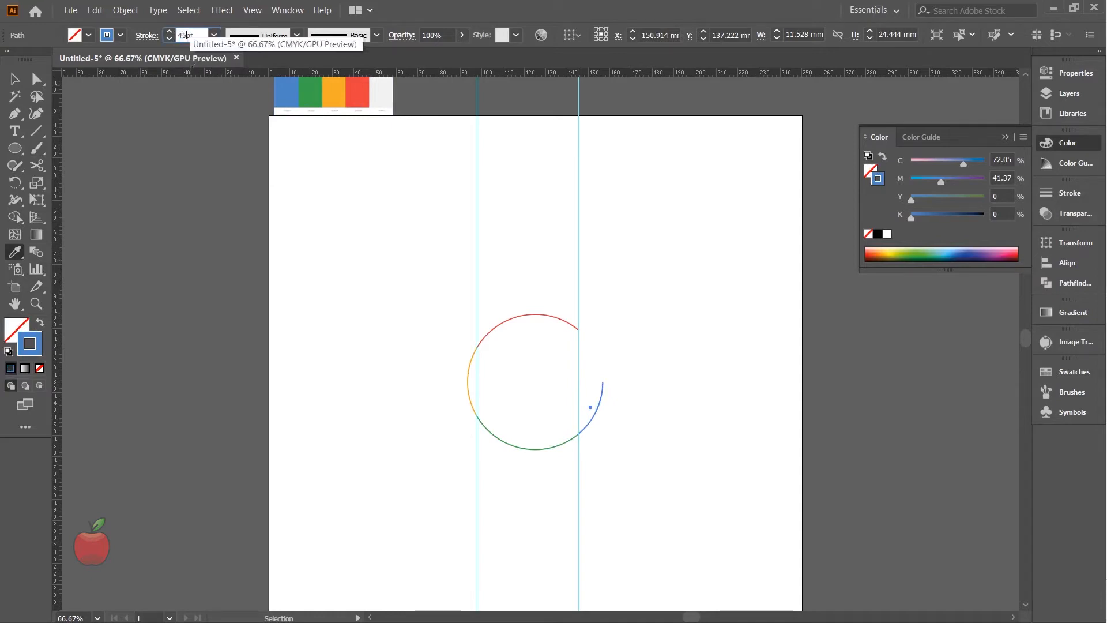
key(Return)
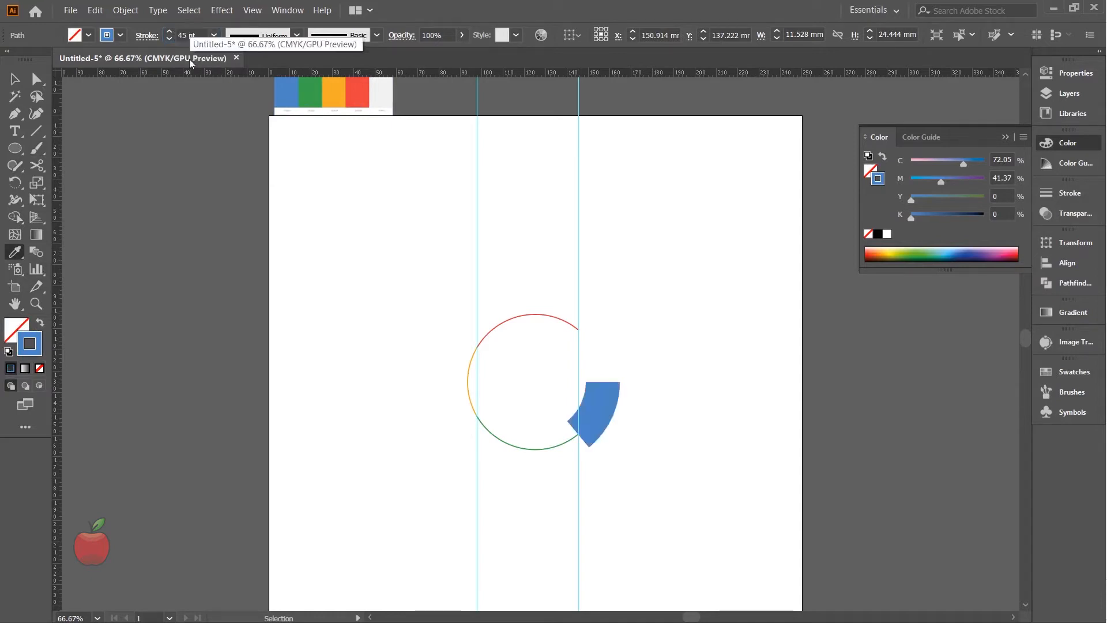
click(14, 79)
drag(413, 269, 525, 477)
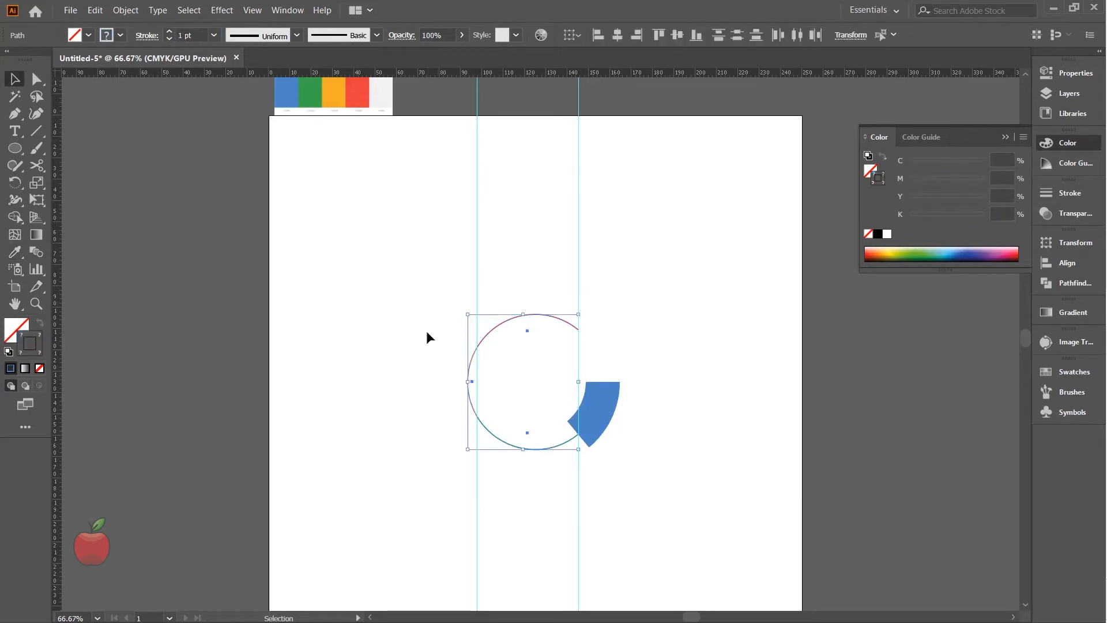
click(185, 36)
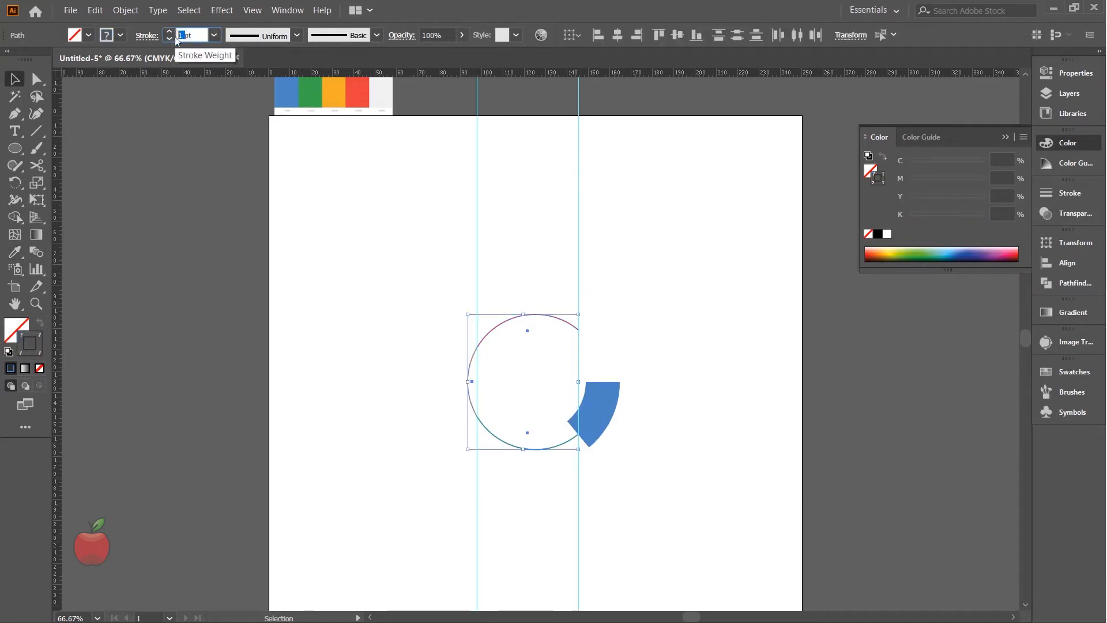
text(45pt)
key(Return)
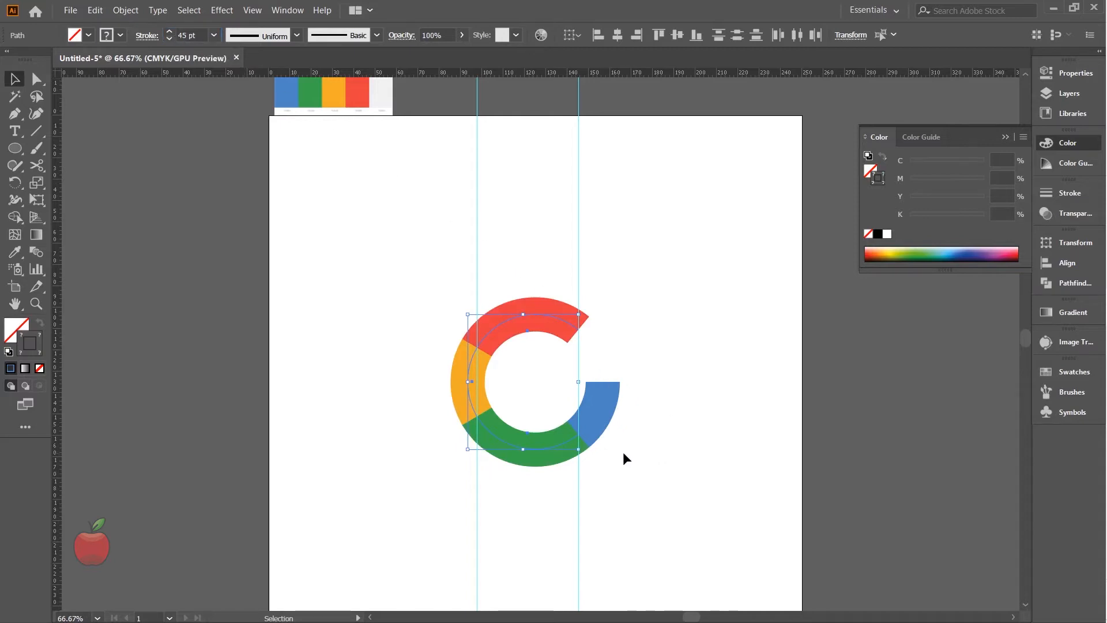
alt+scroll(622, 456, up, 2)
key(a)
scroll(619, 457, left, 2)
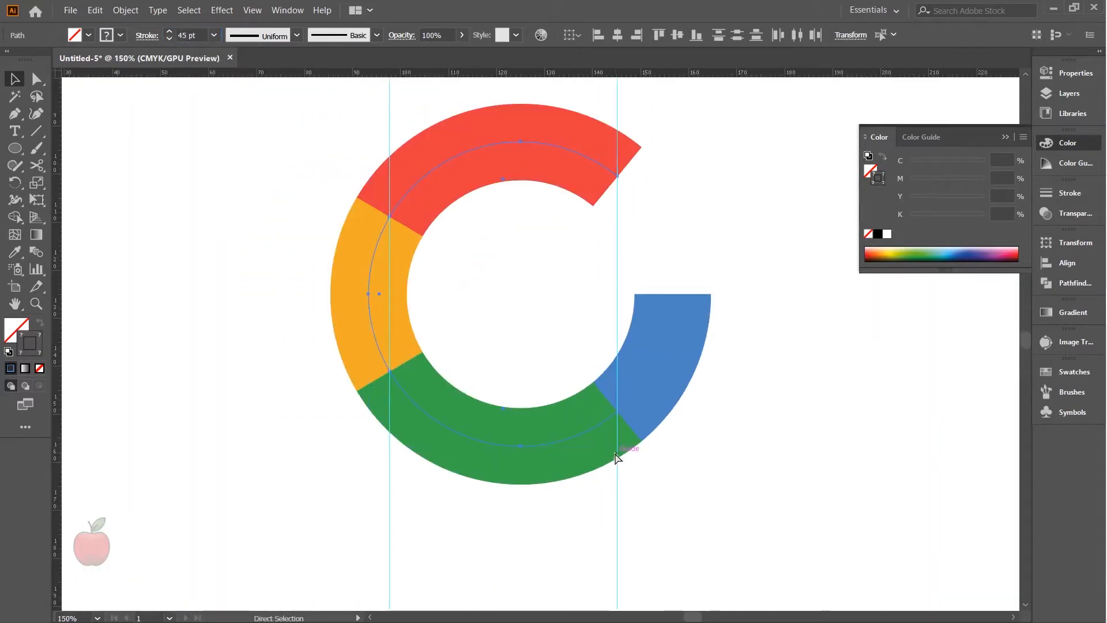
key(v)
scroll(615, 455, up, 1)
alt+scroll(615, 452, down, 1)
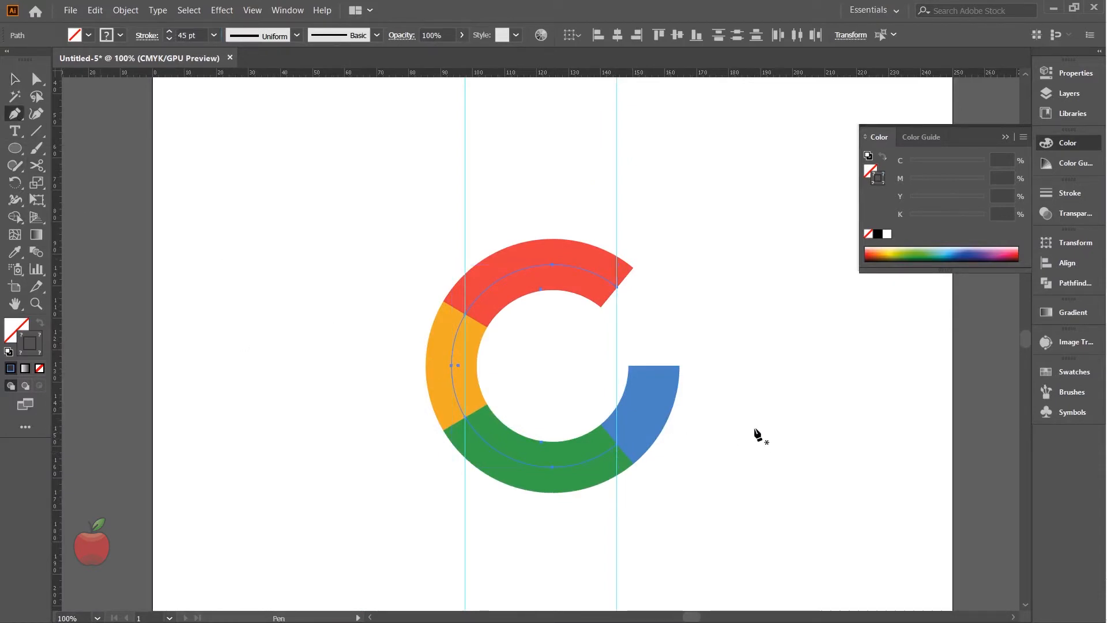
key(a)
key(v)
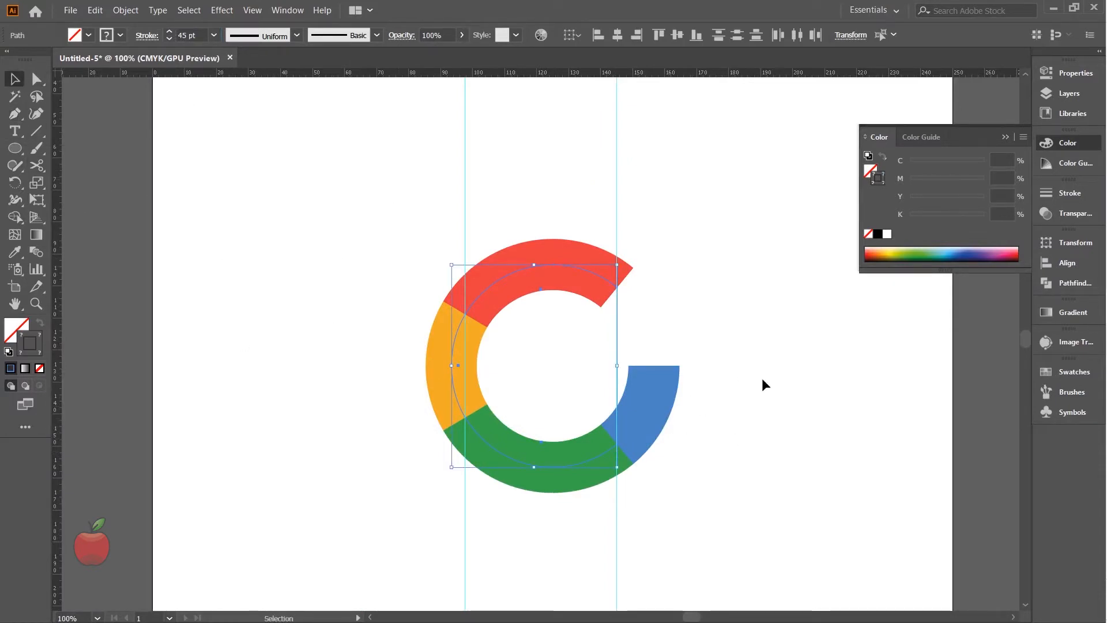
- Extend the blue arc from its upper end with a straight horizontal Pen segment about 25 mm long toward the ring's center
click(635, 388)
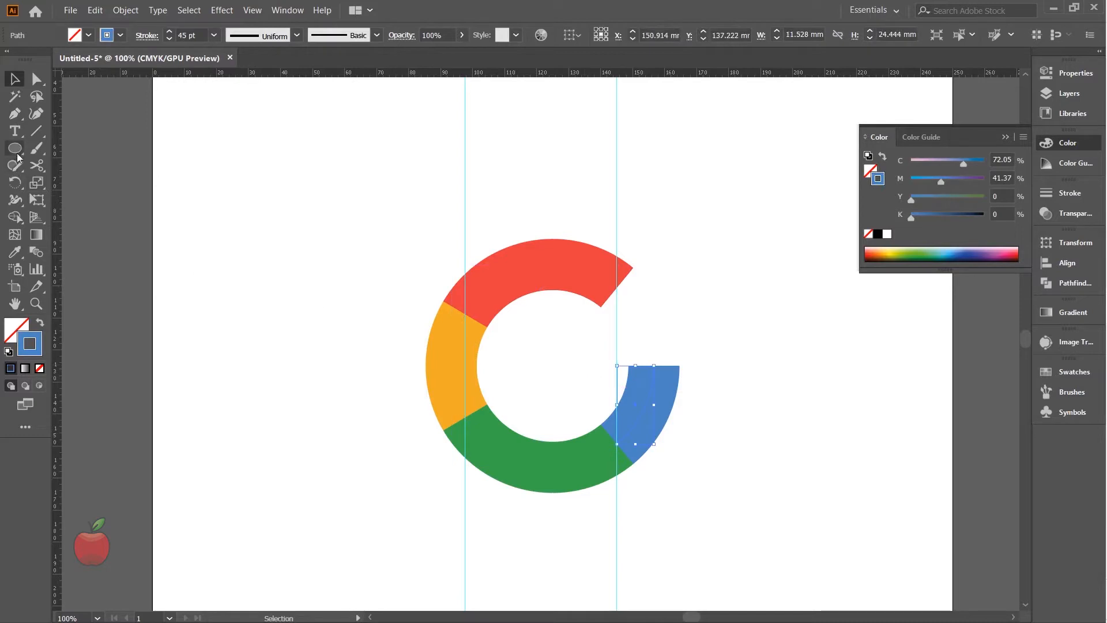
click(15, 113)
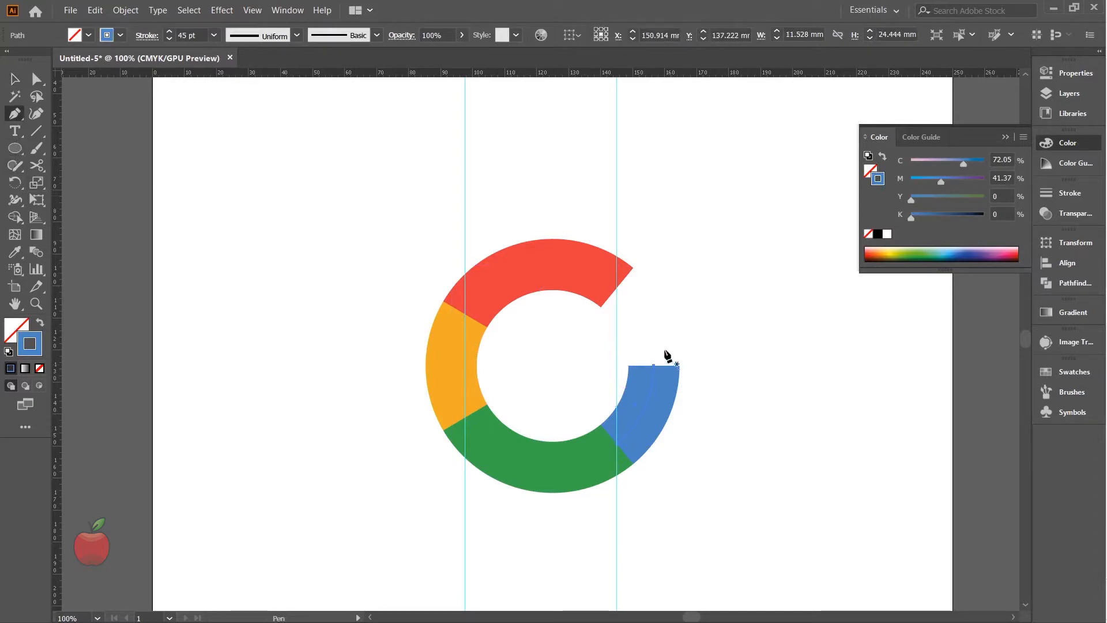
click(653, 367)
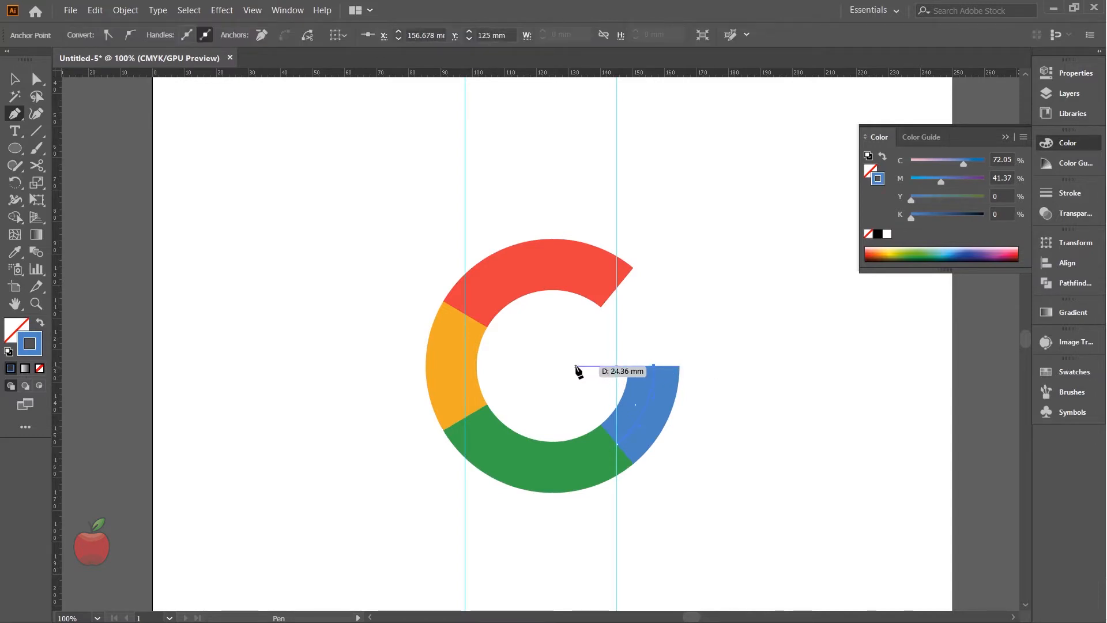
shift+click(581, 366)
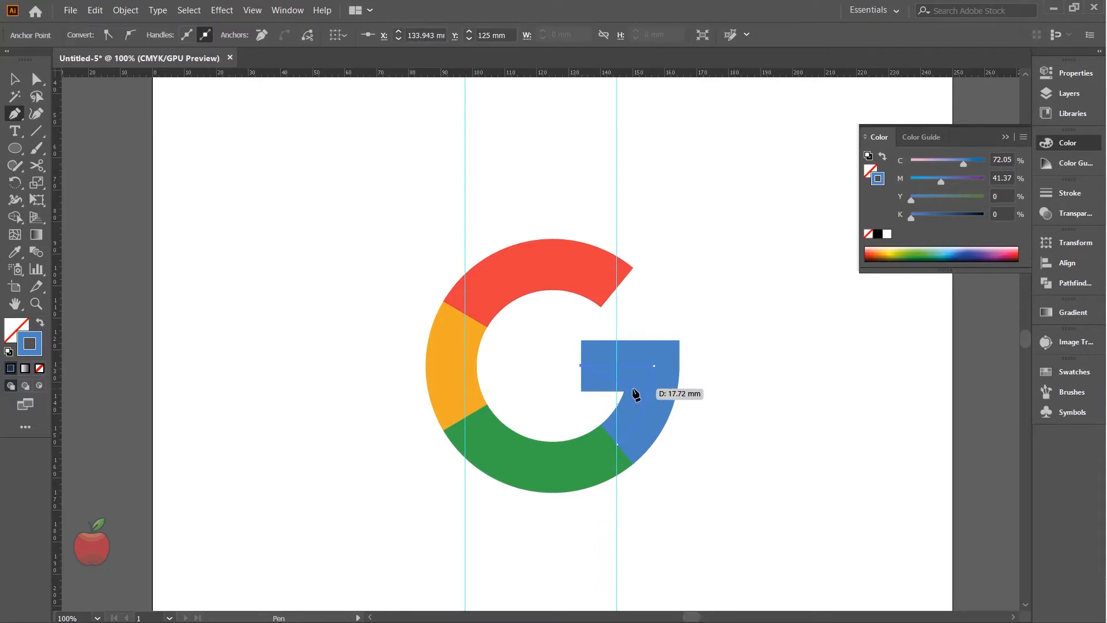
key(ctrl+z)
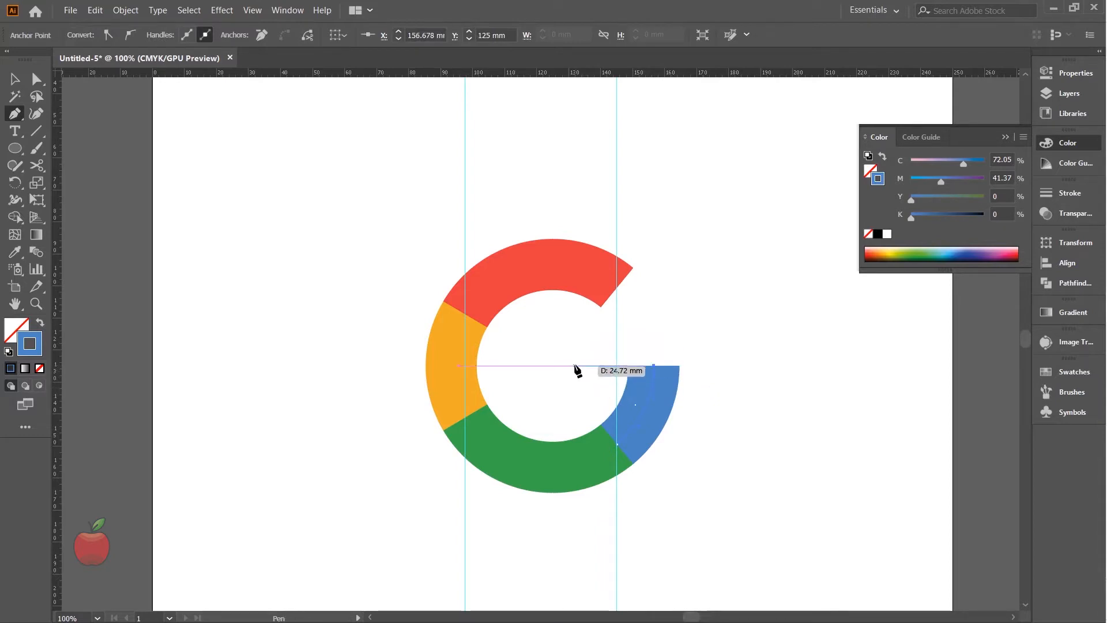
click(575, 366)
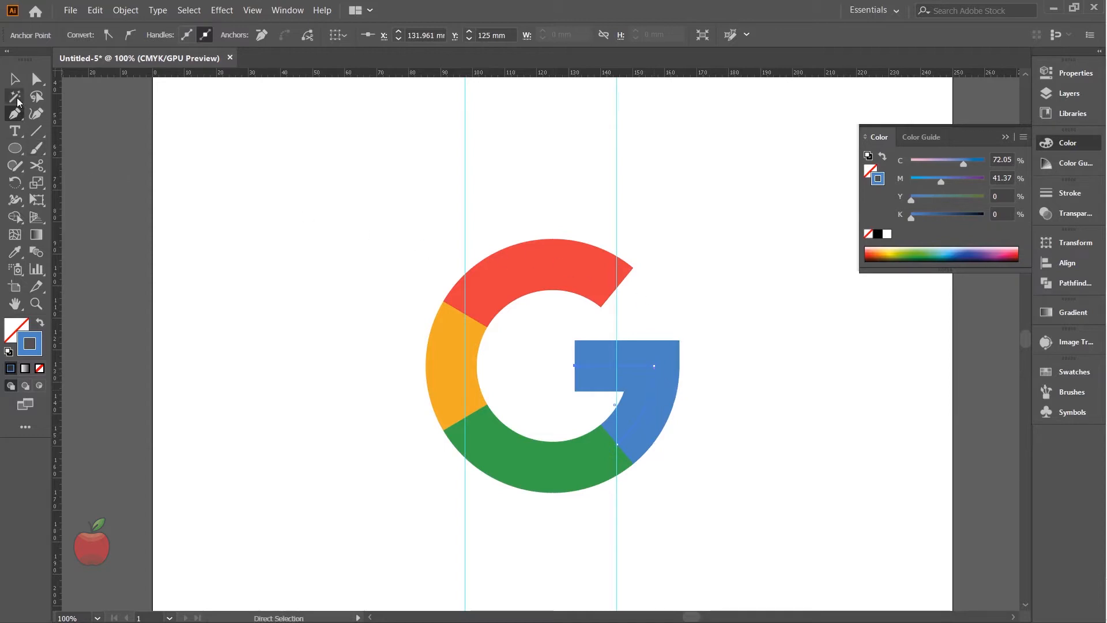
- Scale all the logo's arcs up together, proportionally from the center, to about 70 mm wide, and deselect them
click(16, 82)
drag(344, 231, 708, 531)
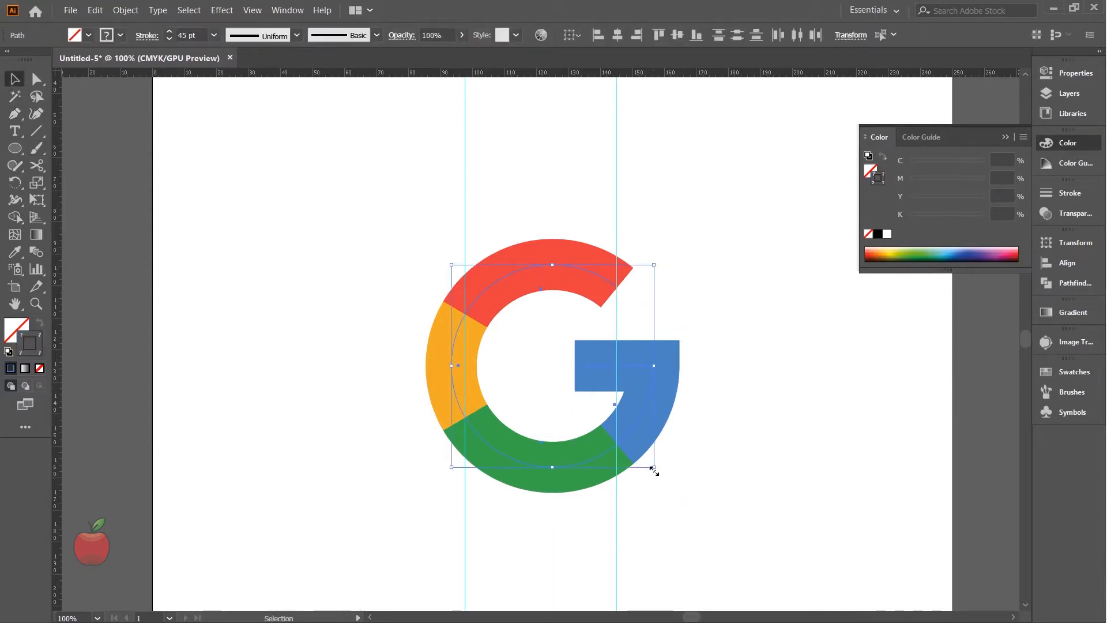
drag(654, 469, 664, 481)
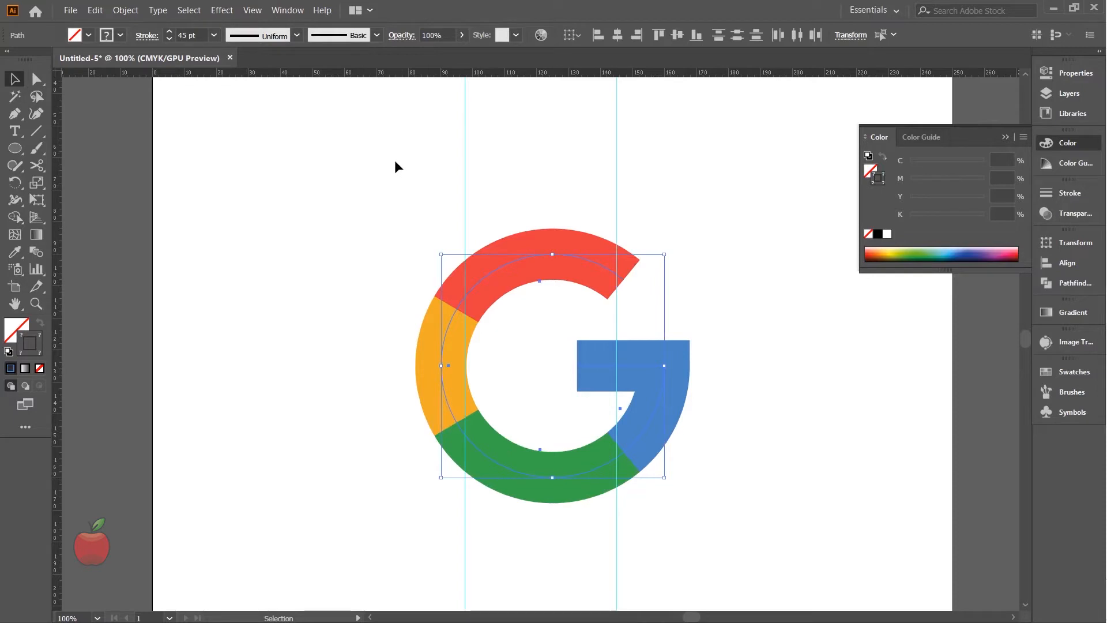
click(634, 202)
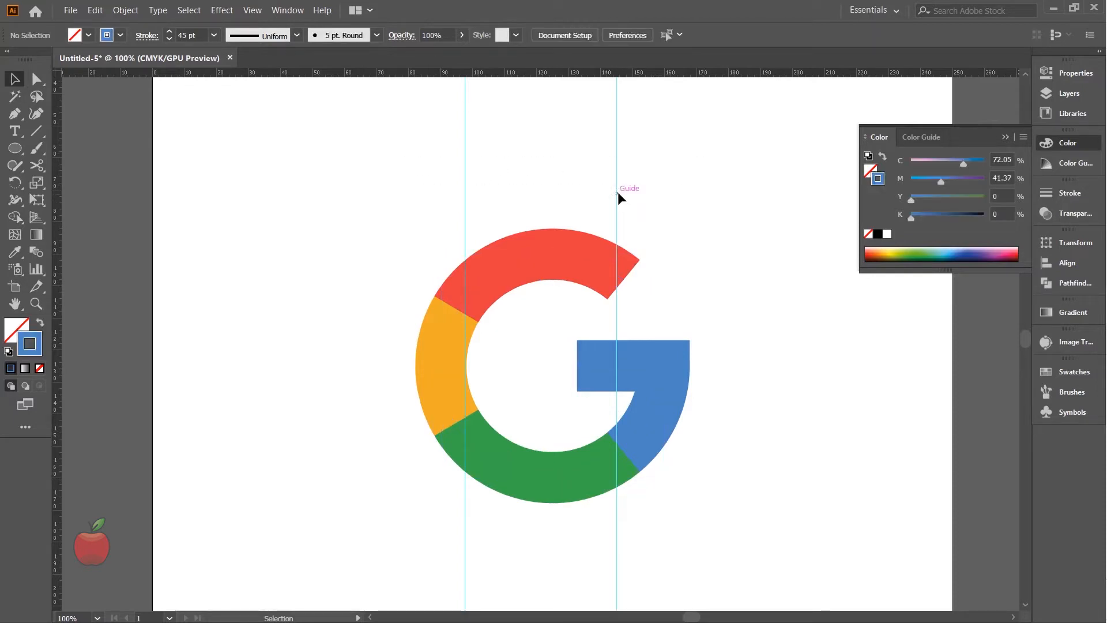
- Hide the guides and collapse the Color panel
right_click(618, 194)
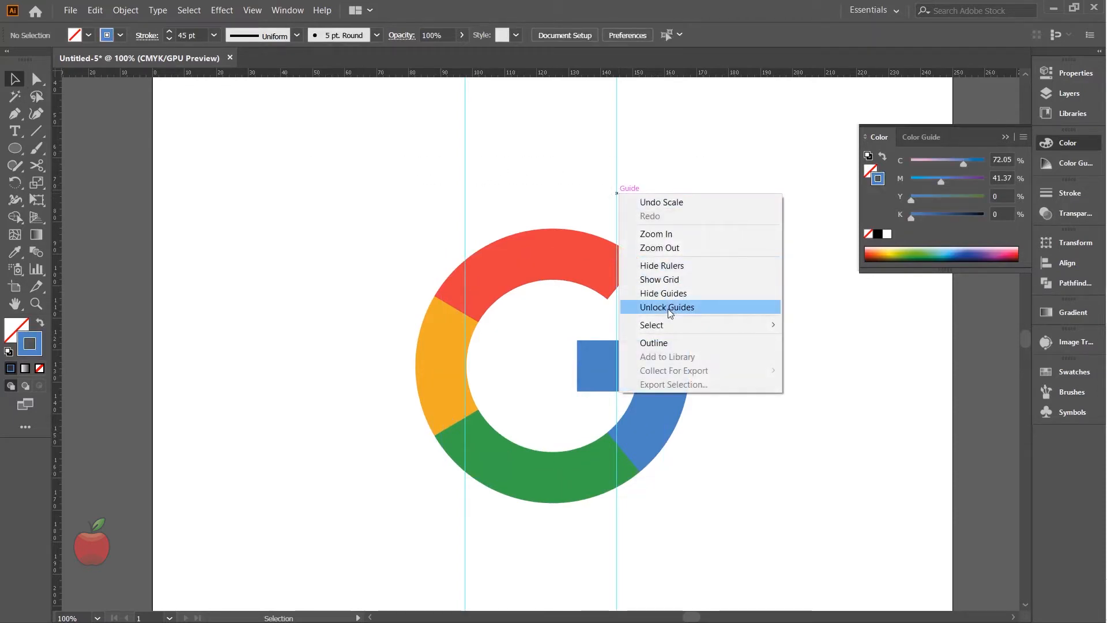
click(671, 294)
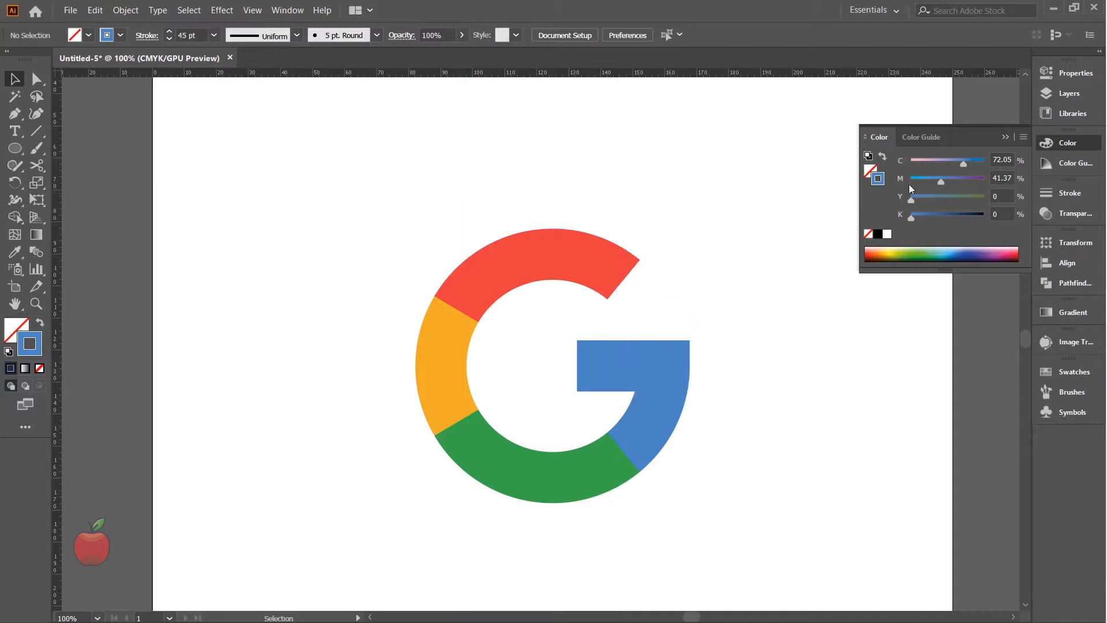
click(1005, 139)
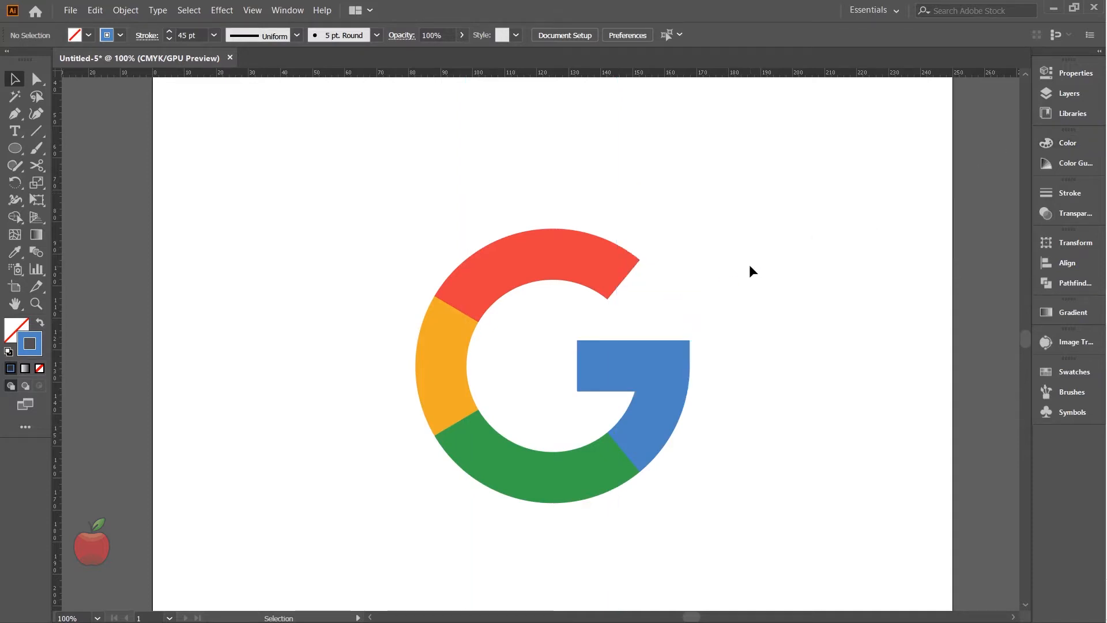
scroll(750, 266, down, 1)
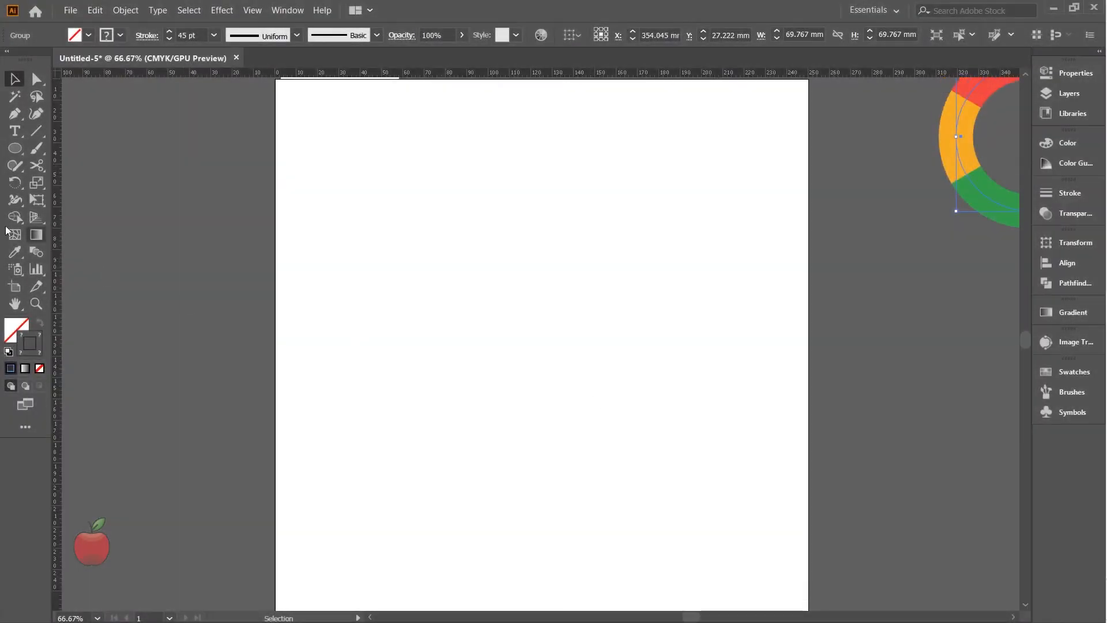
- With the logo deselected, create a 3-sided polygon with a 20 mm radius in the upper middle of the artboard
click(15, 148)
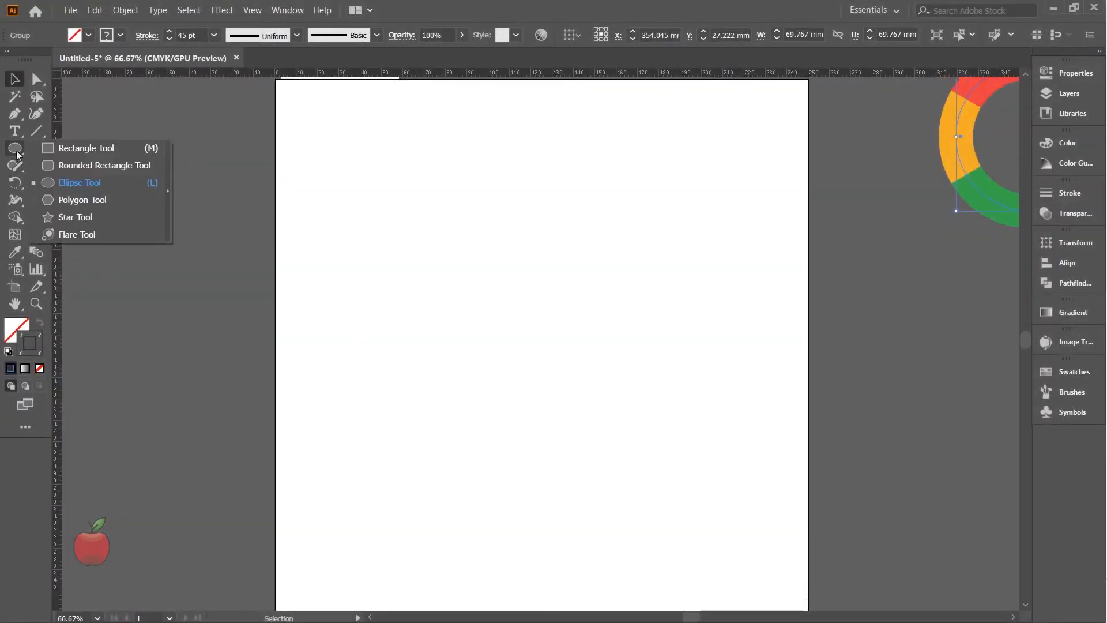
click(77, 201)
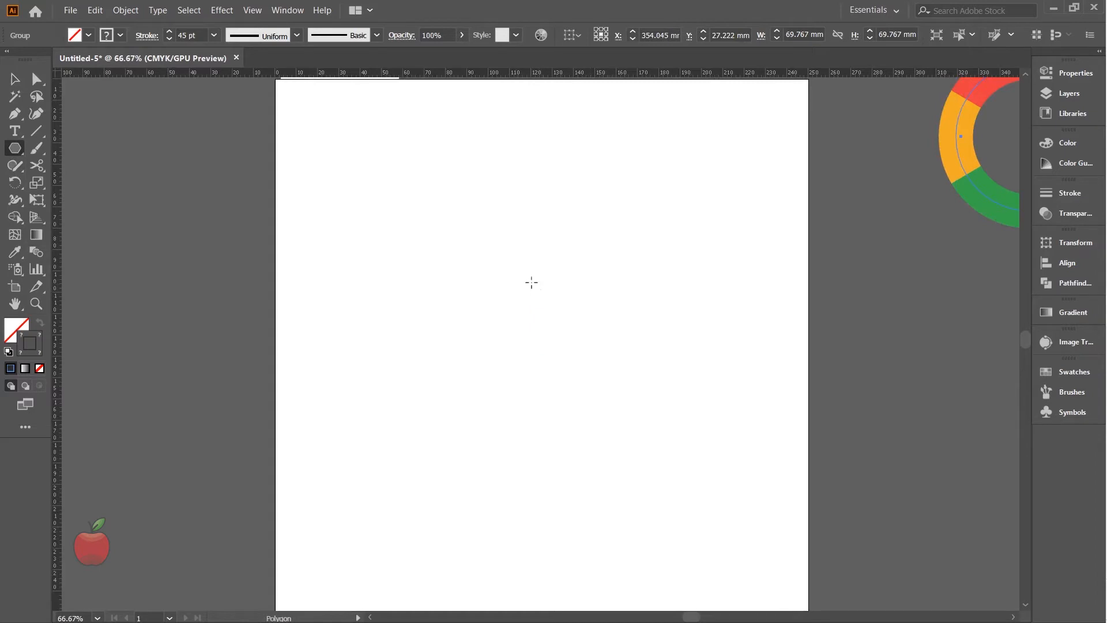
click(15, 79)
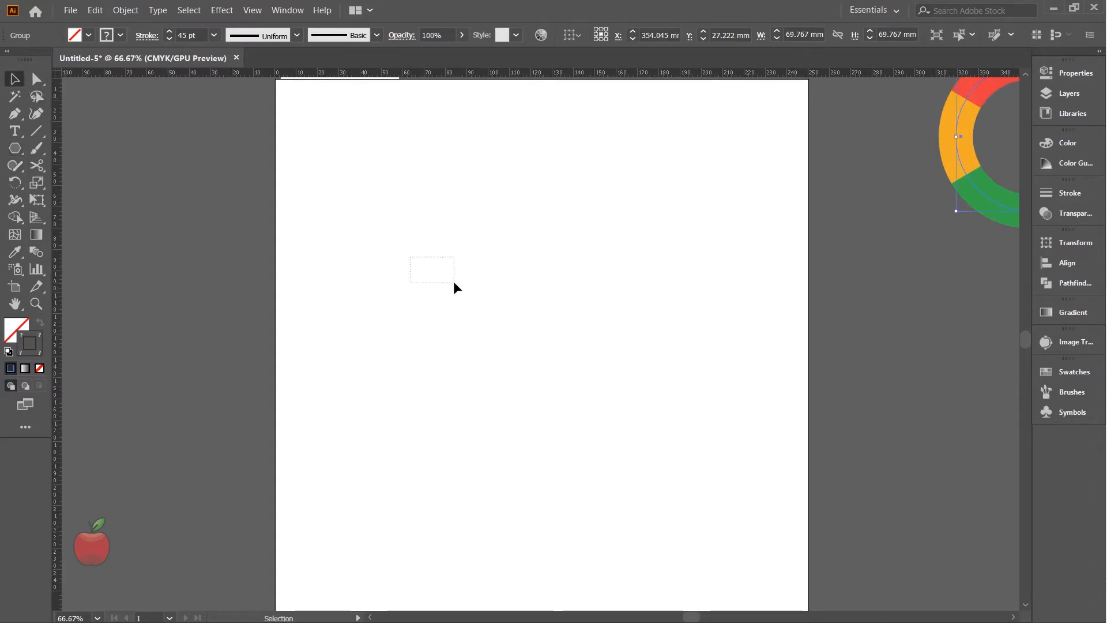
drag(454, 283, 456, 284)
click(15, 149)
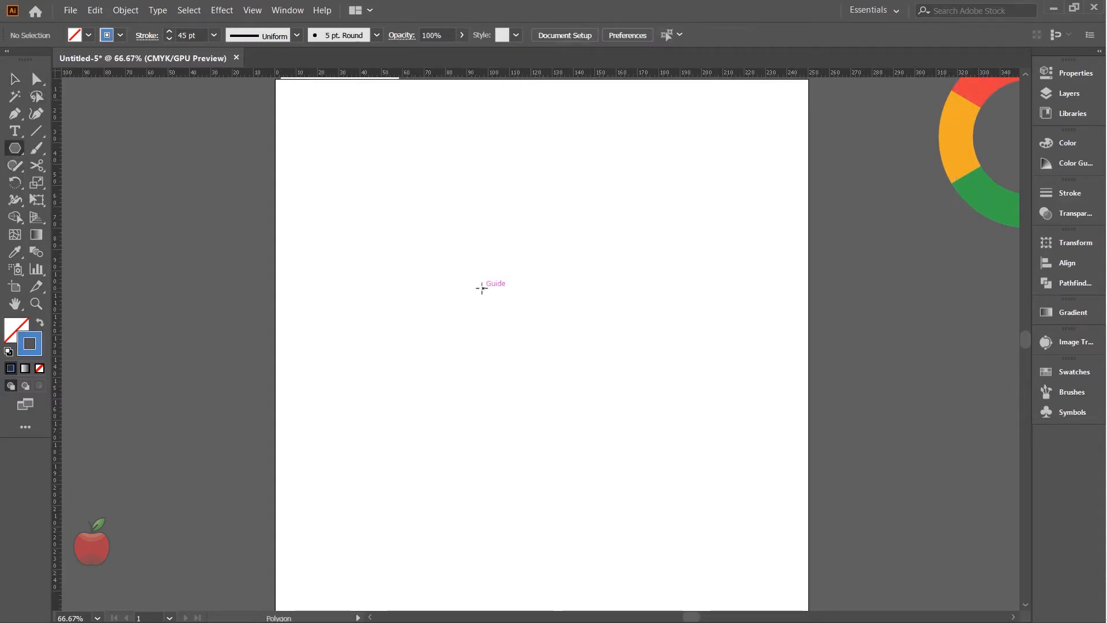
click(528, 266)
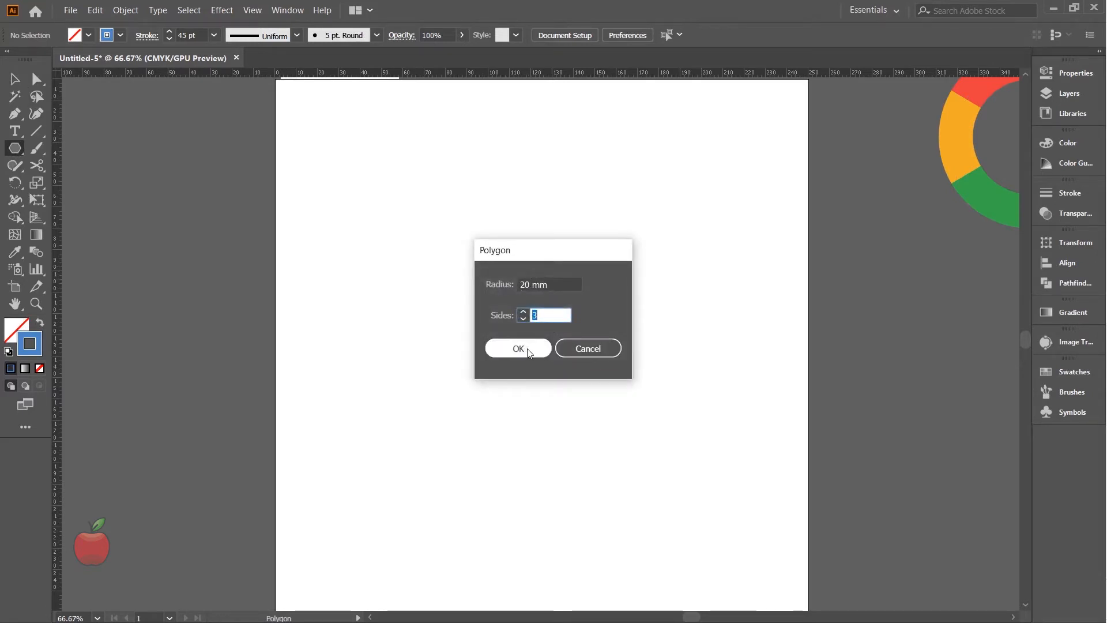
click(537, 315)
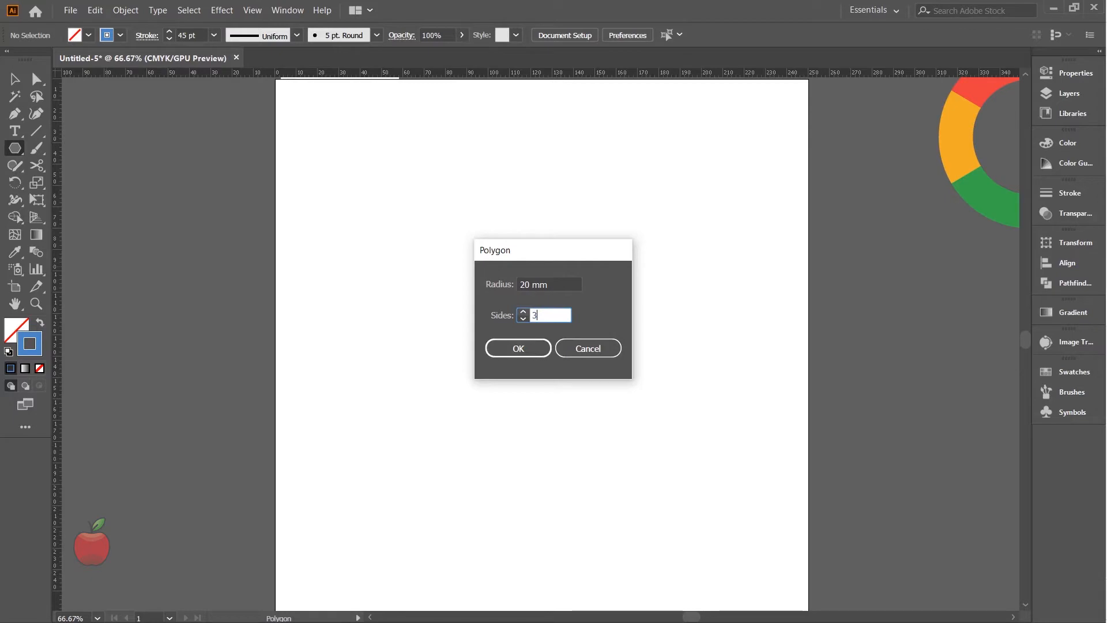
click(525, 349)
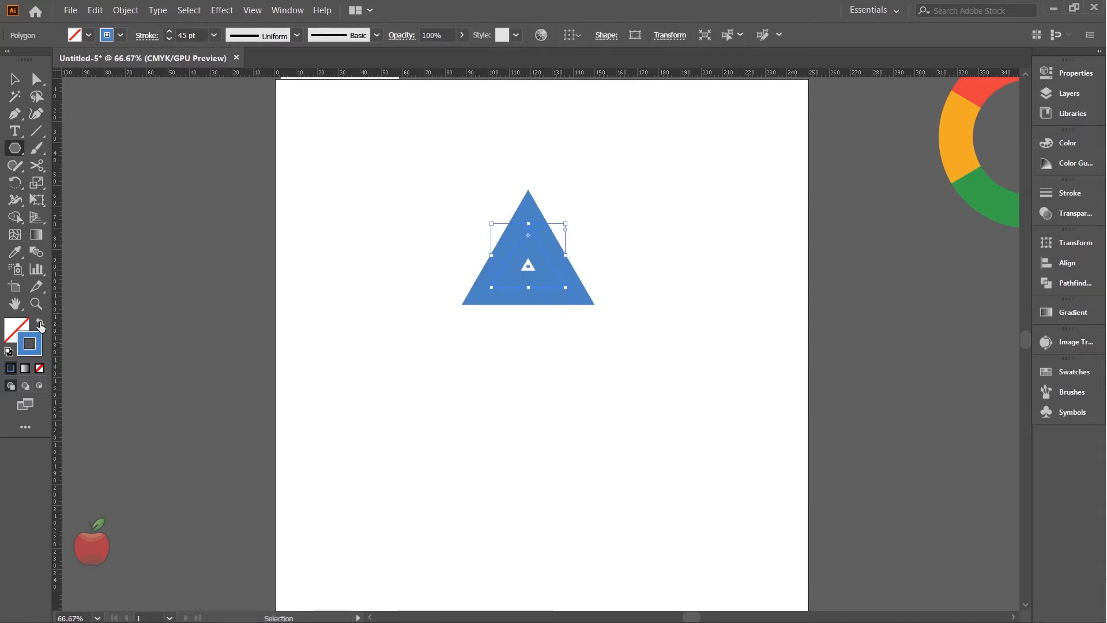
- Swap the triangle's fill and stroke for a solid blue fill without stroke, and enlarge it proportionally to about twice its size
click(39, 324)
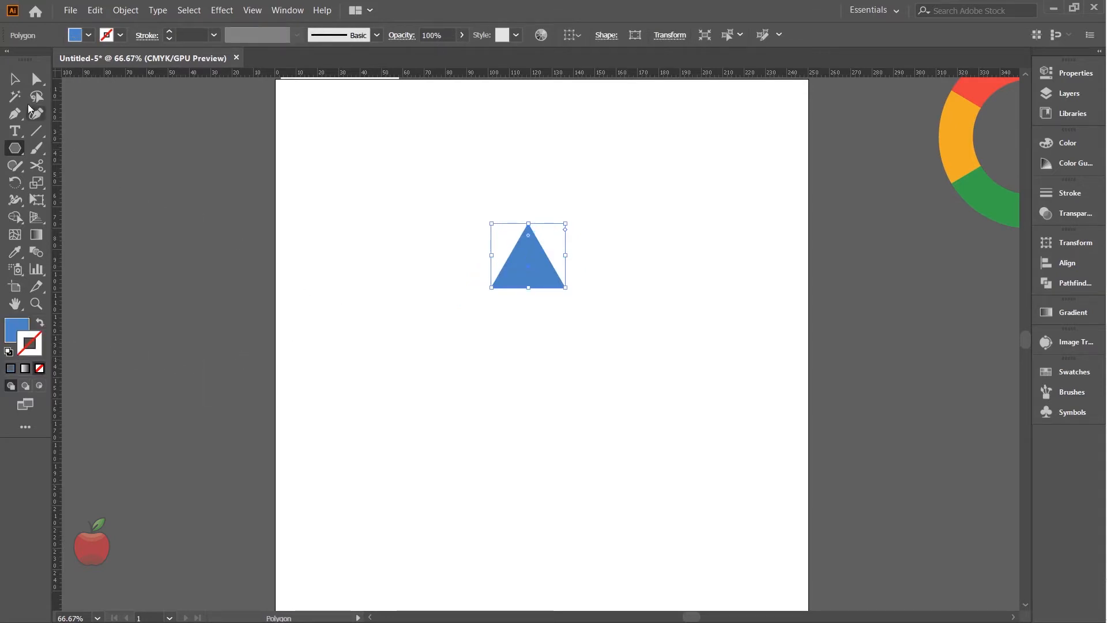
click(15, 79)
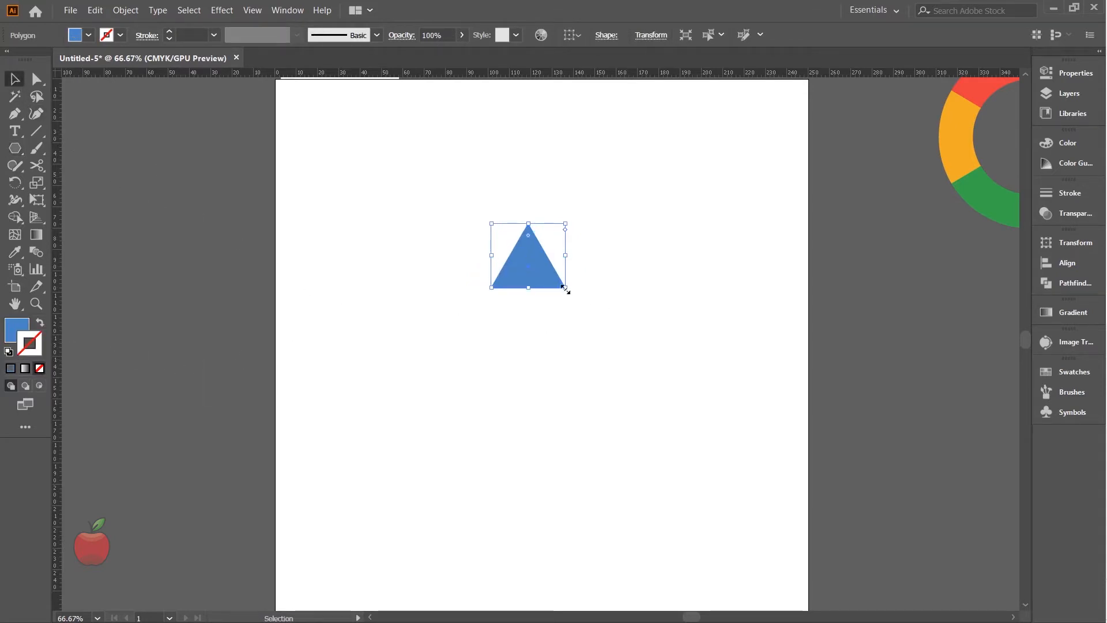
drag(566, 288, 606, 326)
scroll(622, 438, up, 3)
scroll(602, 432, right, 2)
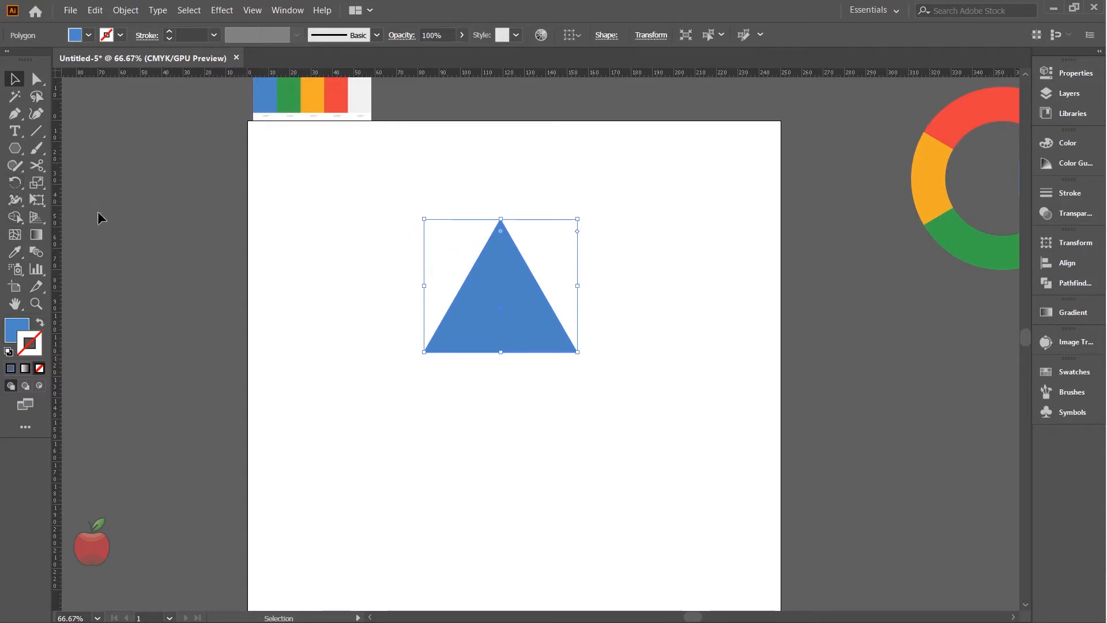
- Create a copy of the triangle reflected across the horizontal axis and move it straight down below the original, leaving a small gap
right_click(534, 326)
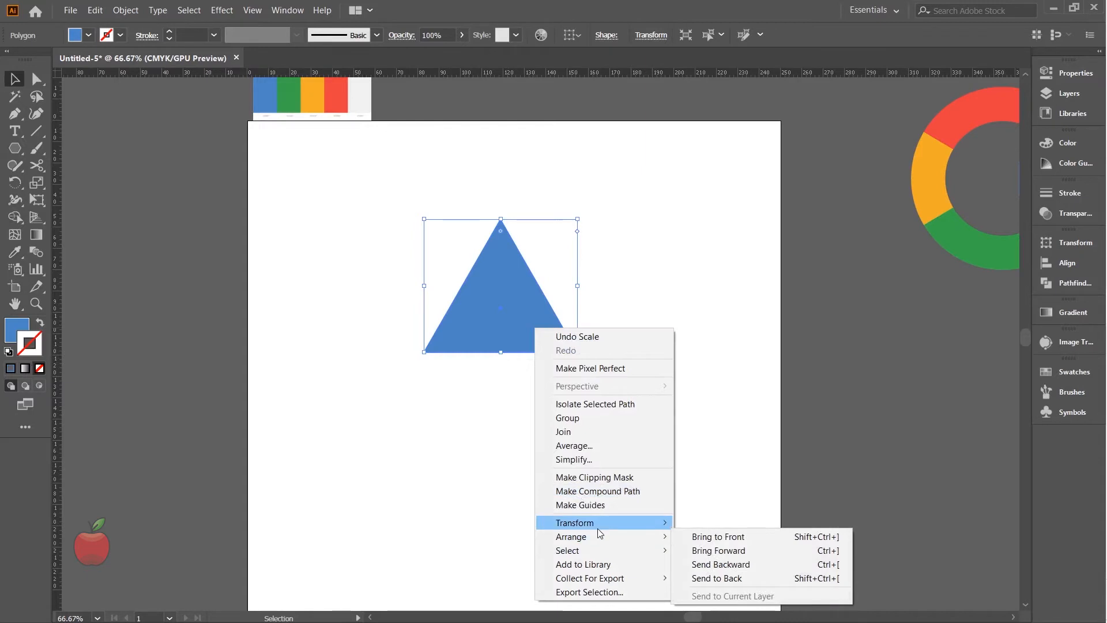
mouse_move(597, 530)
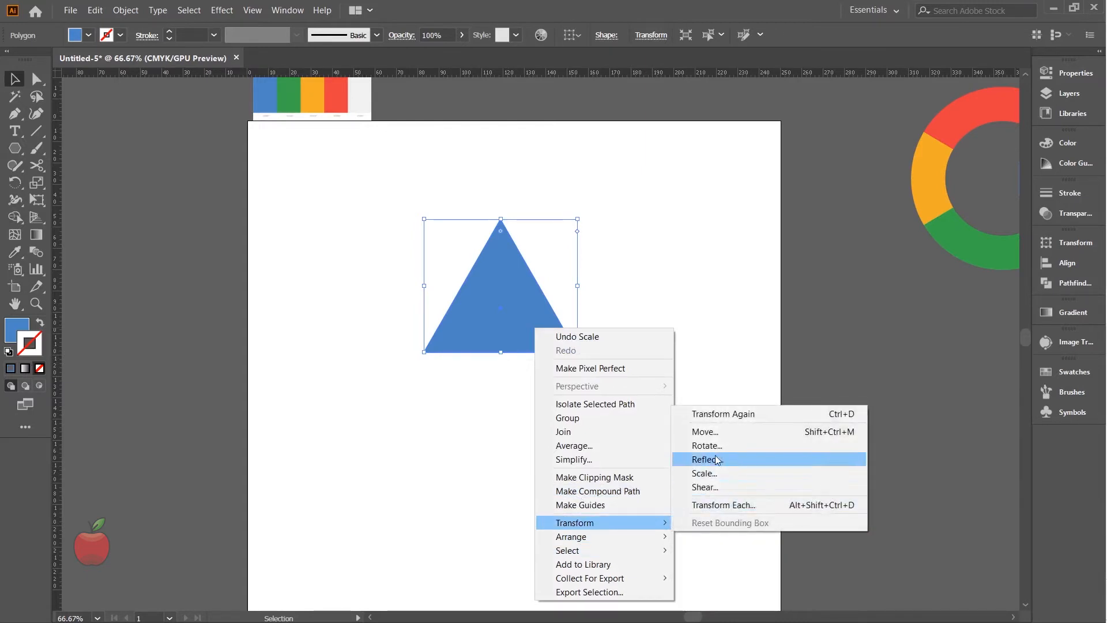
click(722, 459)
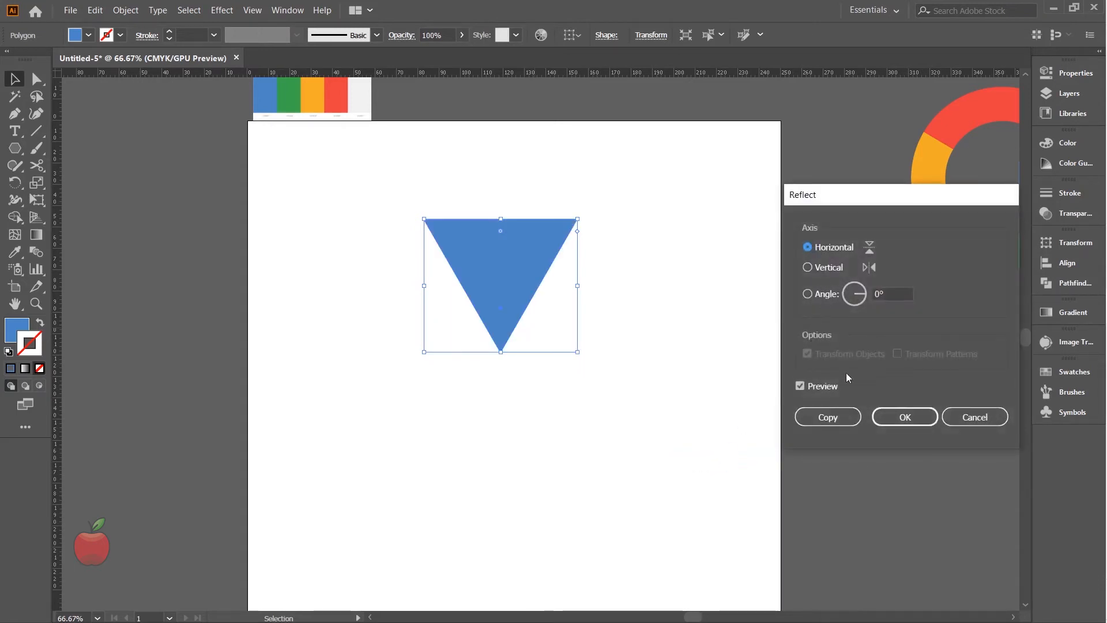
click(829, 418)
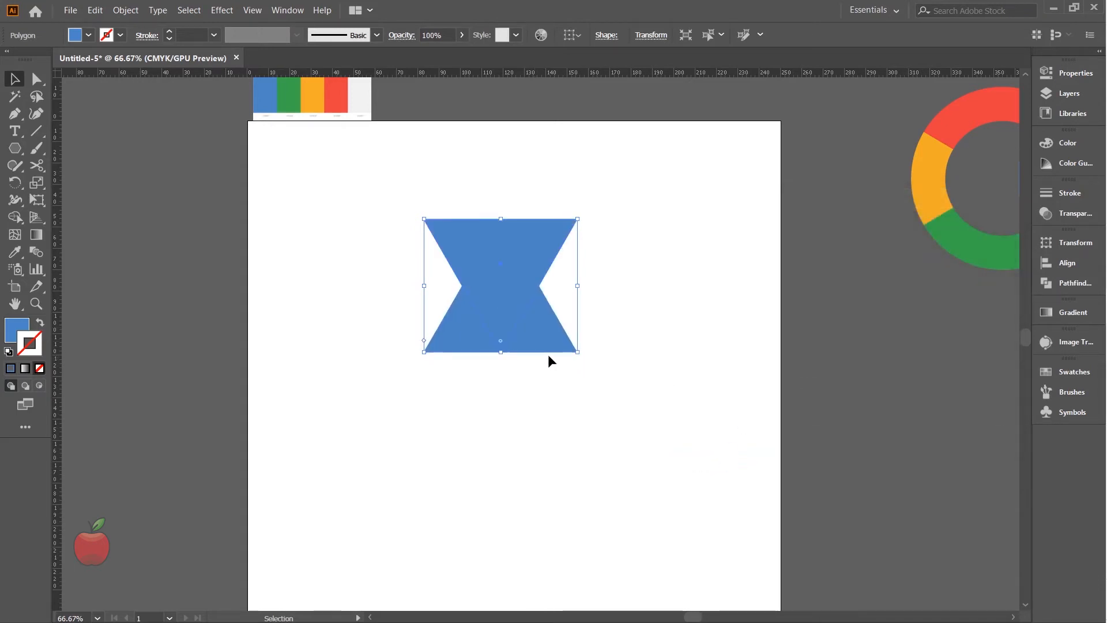
drag(556, 229, 555, 382)
key(ctrl+a)
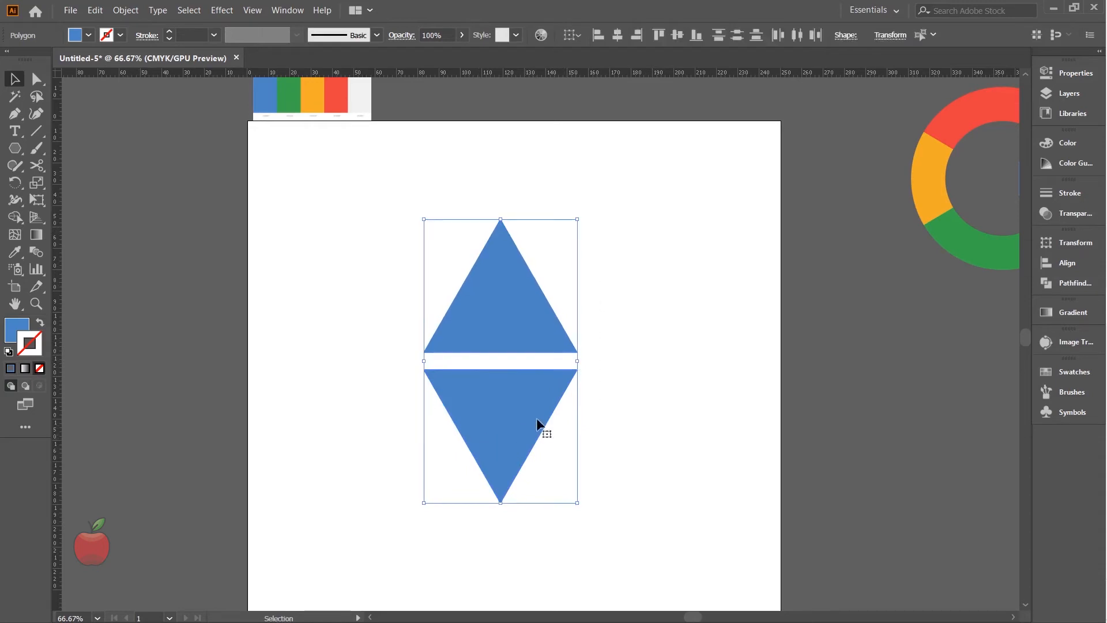
- In outline view, move the upper triangle down and right so its lower-left corner meets the inverted triangle's left edge
key(a)
key(ctrl+y)
key(v)
scroll(572, 416, up, 2)
scroll(586, 420, left, 3)
drag(719, 148, 597, 223)
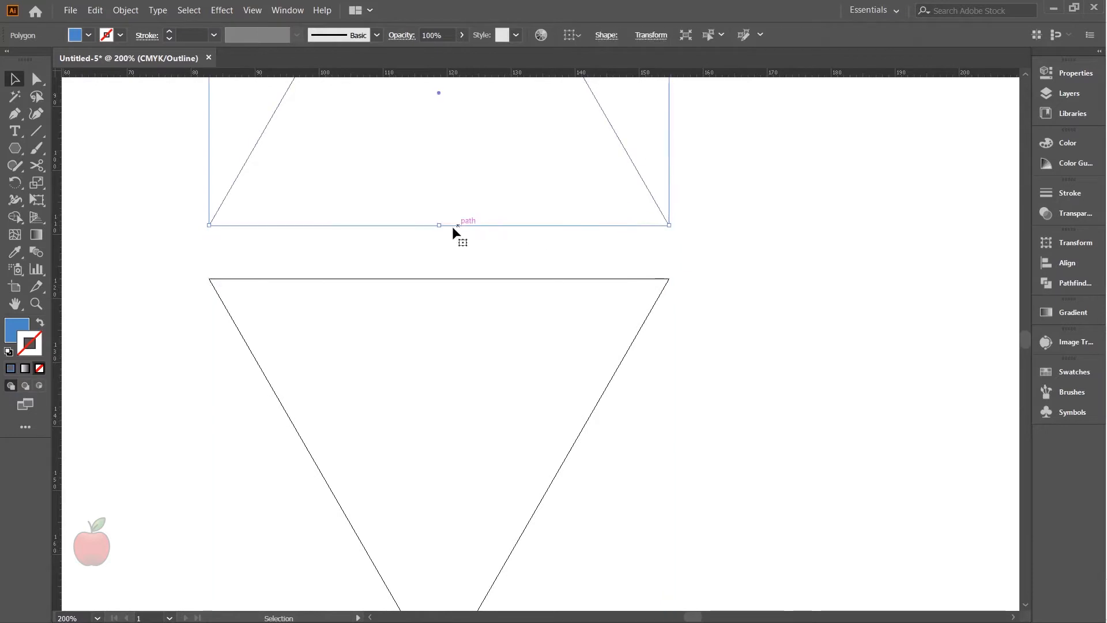
drag(409, 223, 468, 378)
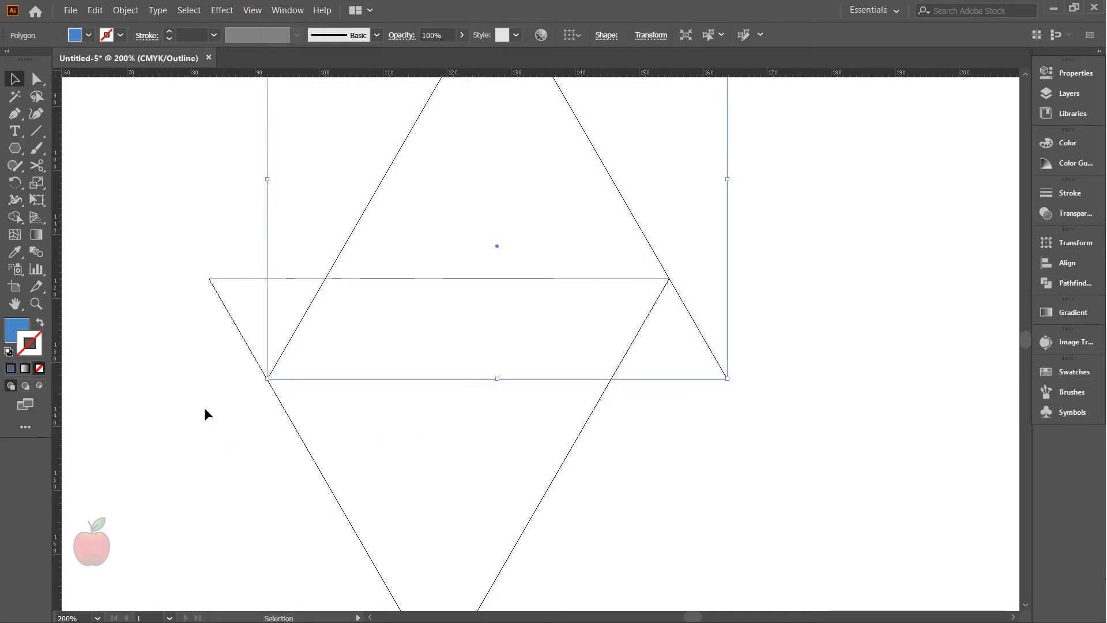
- Refine the upright triangle's position so its lower-left corner sits exactly on the inverted triangle's left edge, and deselect it
scroll(262, 398, up, 4)
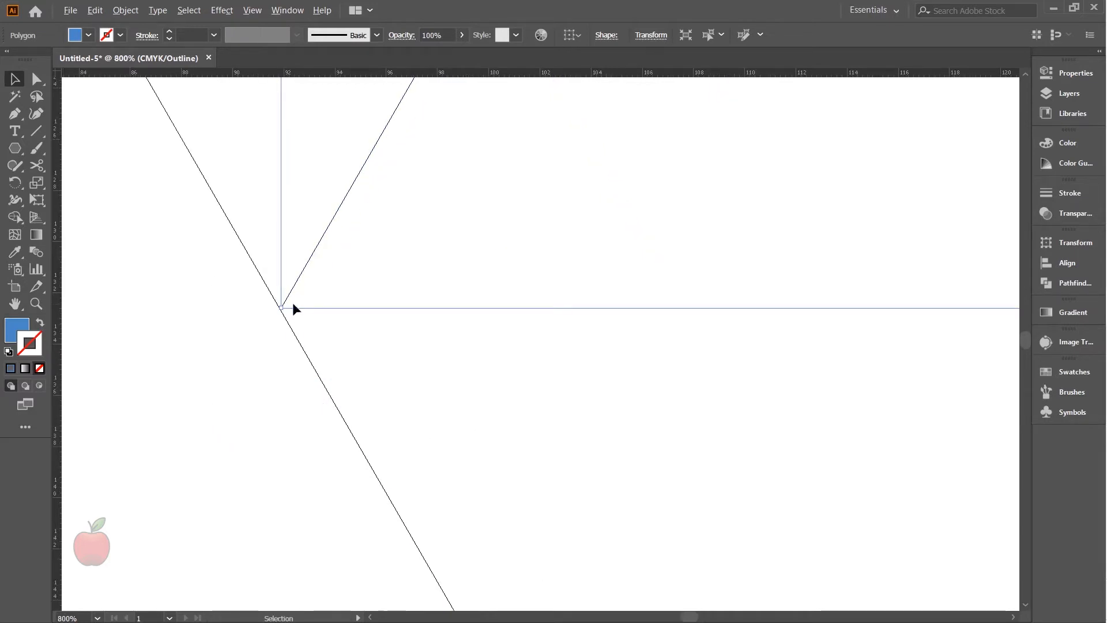
drag(225, 339, 259, 367)
scroll(303, 311, up, 6)
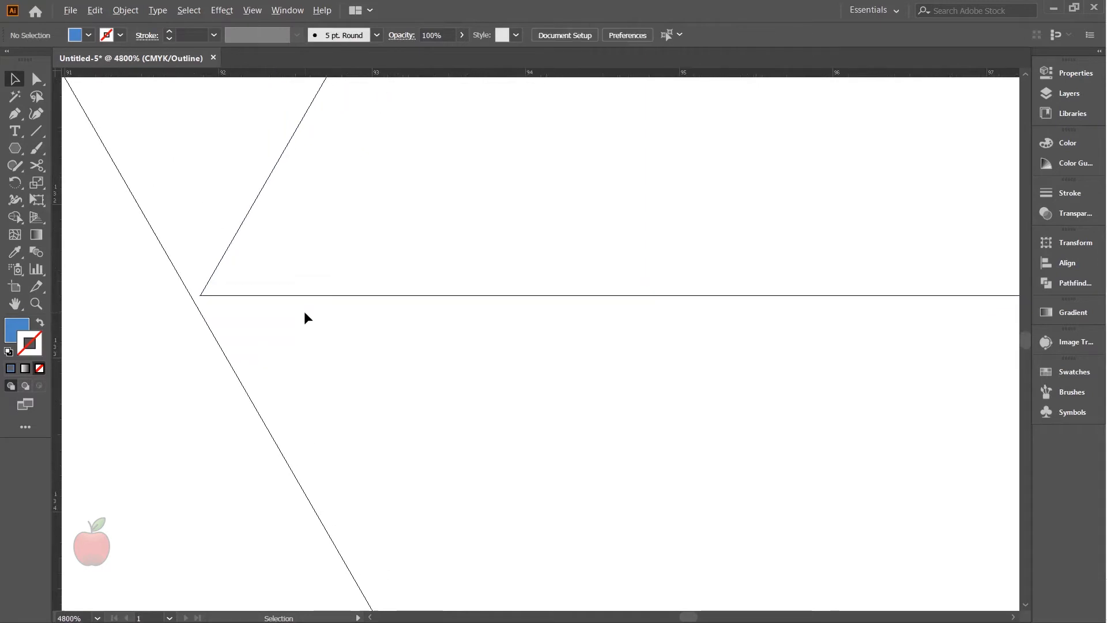
drag(299, 329, 209, 299)
click(214, 346)
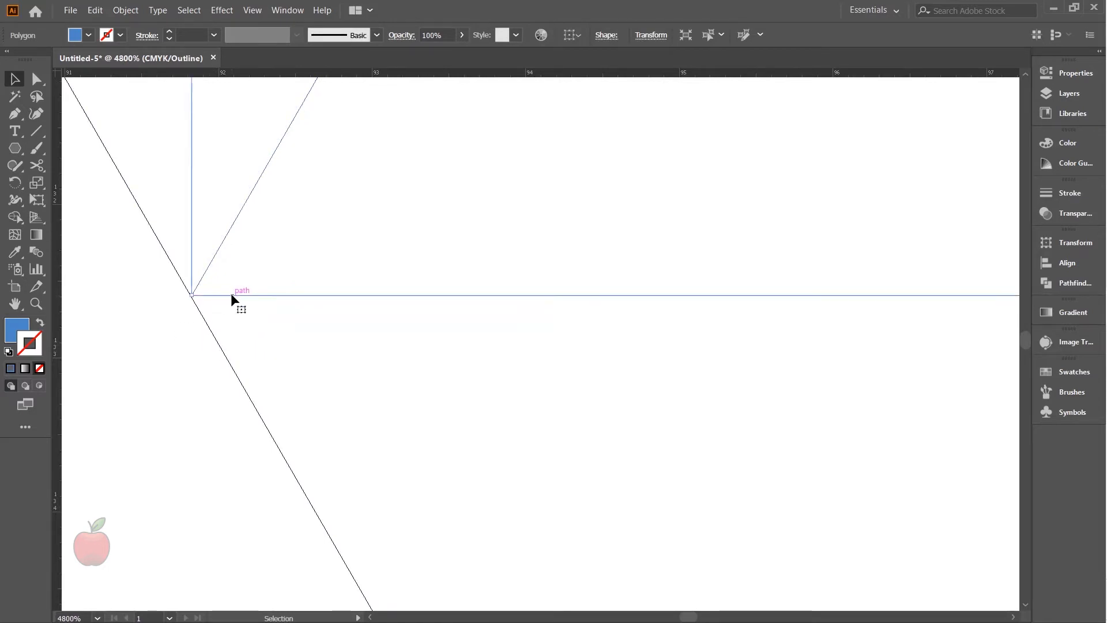
drag(231, 293, 230, 293)
click(376, 341)
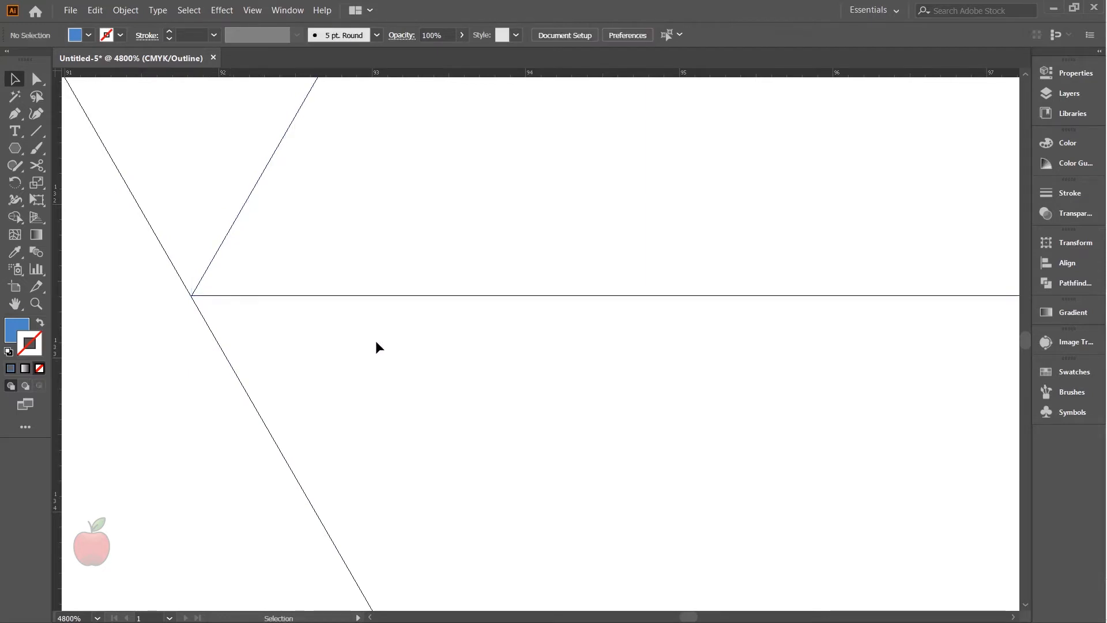
- Return to the filled preview and intersect the two triangles with Pathfinder, keeping only their overlapping parallelogram
scroll(376, 341, down, 10)
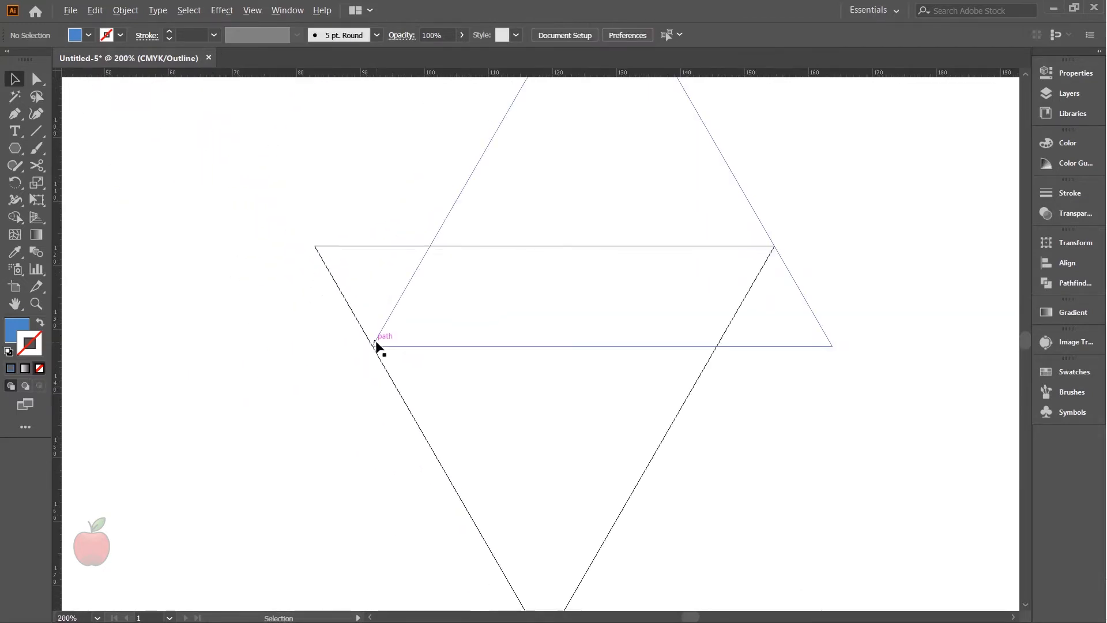
scroll(375, 345, down, 2)
key(a)
key(ctrl+y)
key(v)
drag(279, 176, 594, 435)
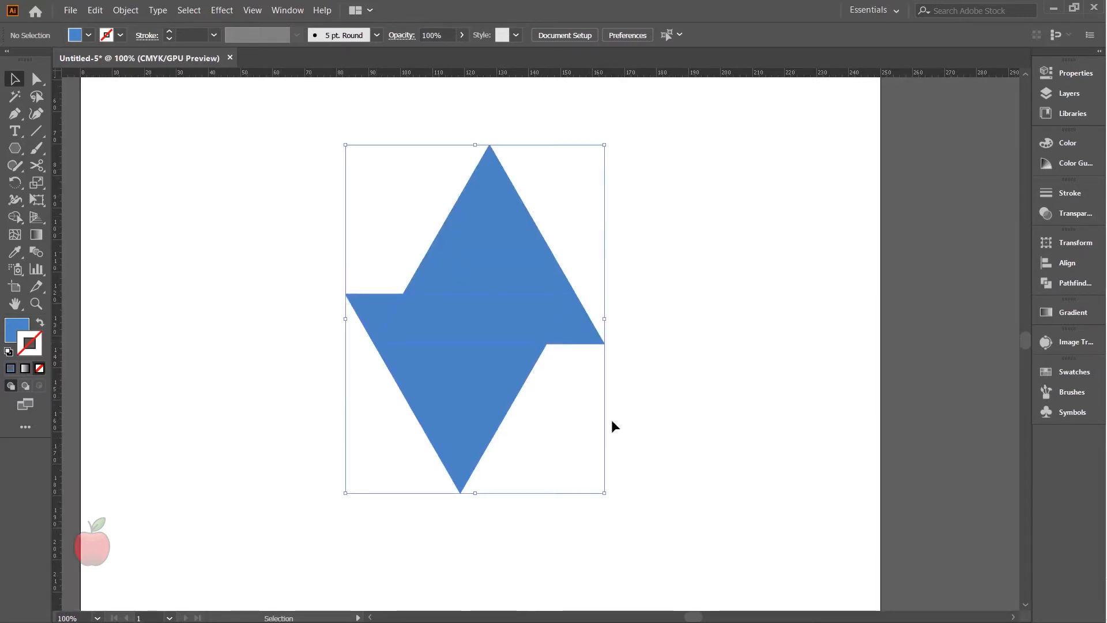
click(1063, 283)
click(932, 275)
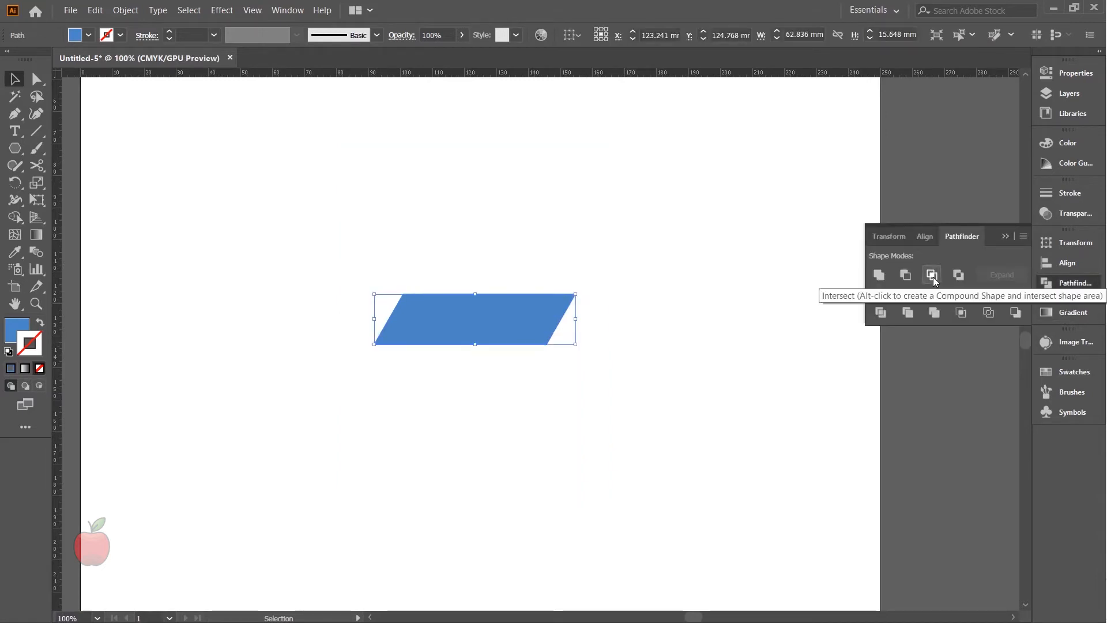
click(605, 379)
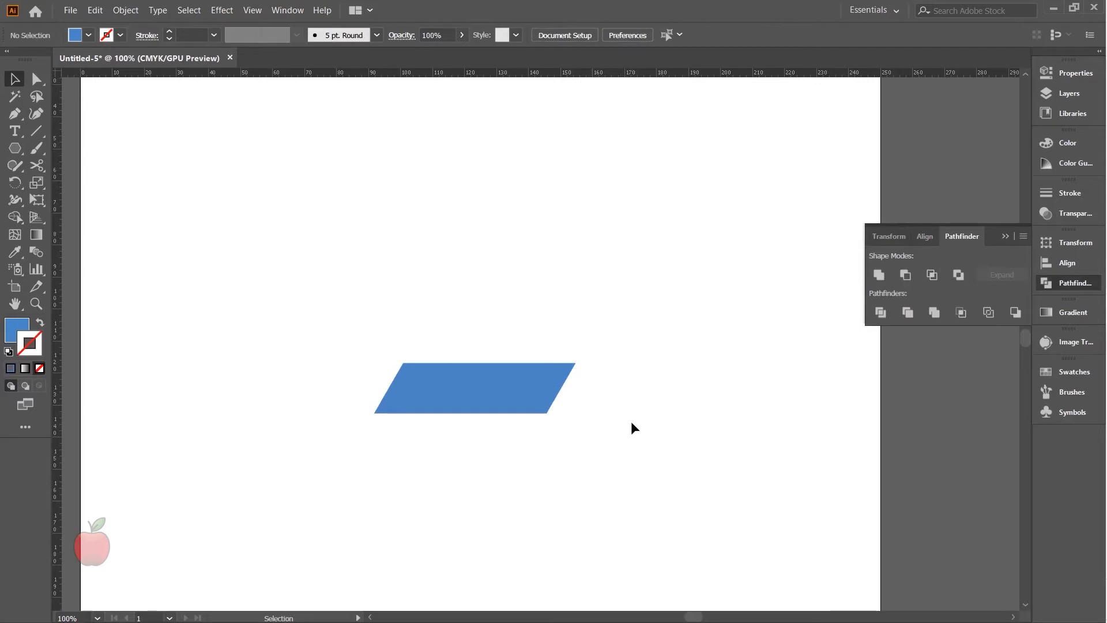
- Rotate a copy of the parallelogram by 120° about its center, repeat the transformation for a third bar, and deselect
click(511, 381)
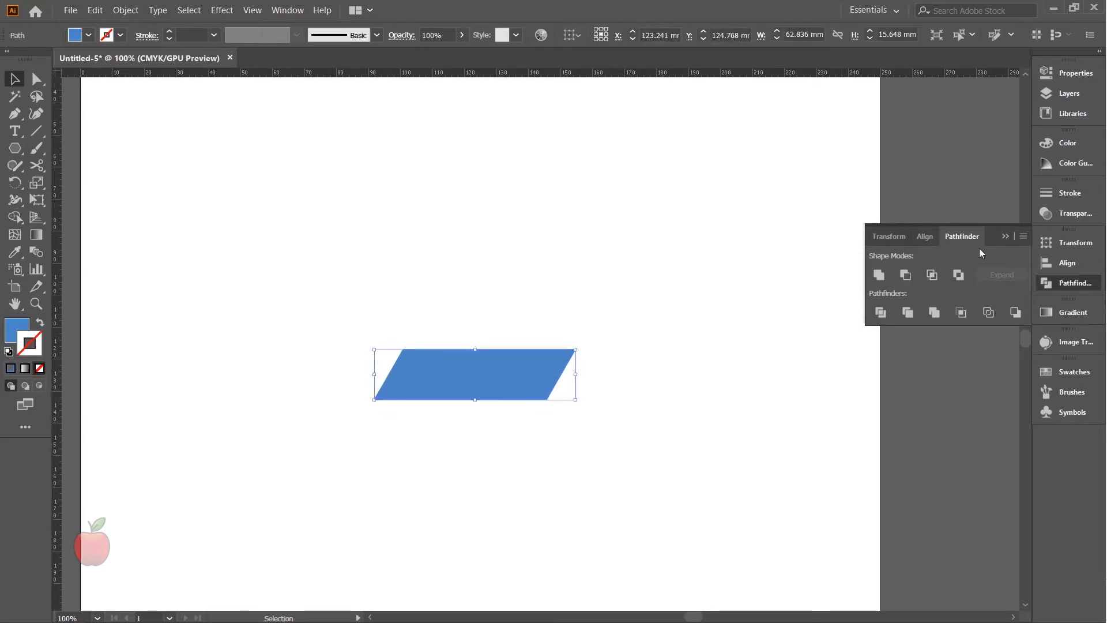
click(1002, 237)
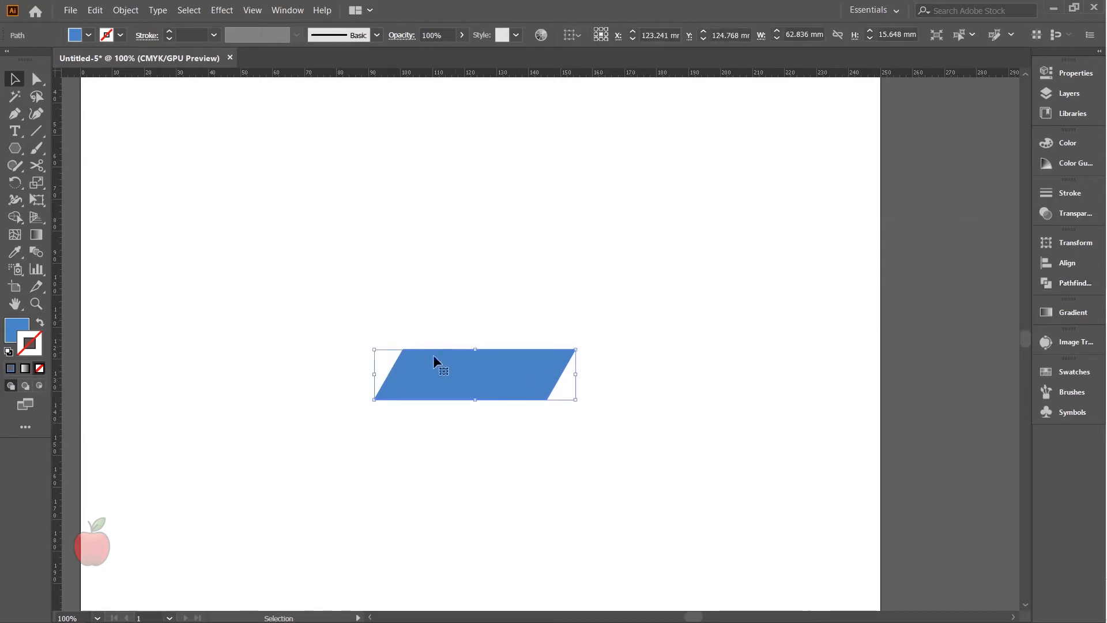
click(15, 182)
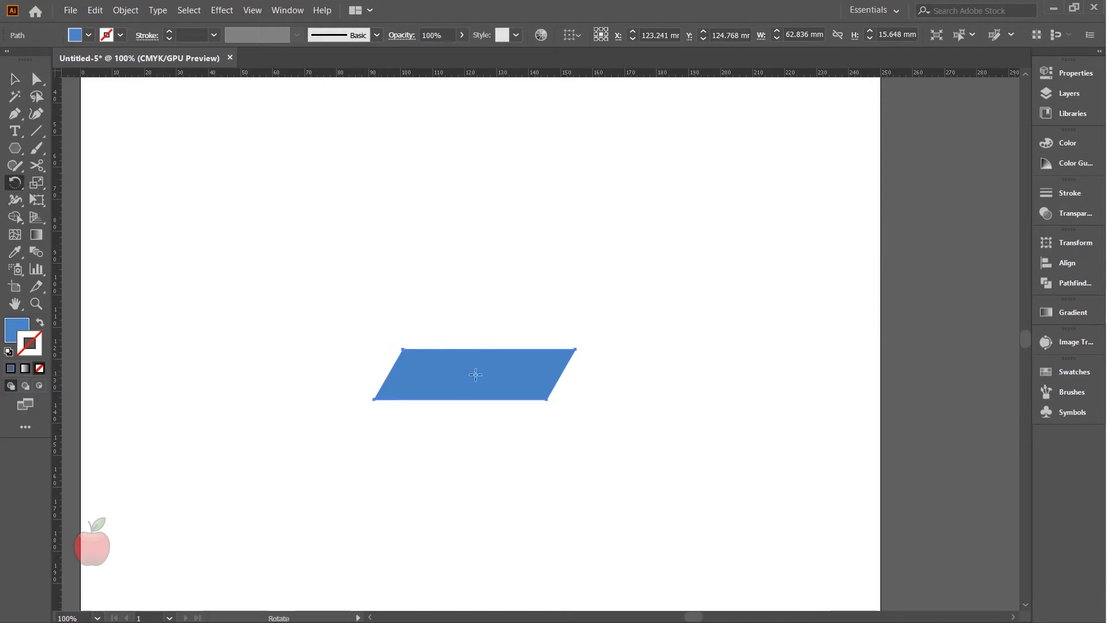
alt+click(476, 375)
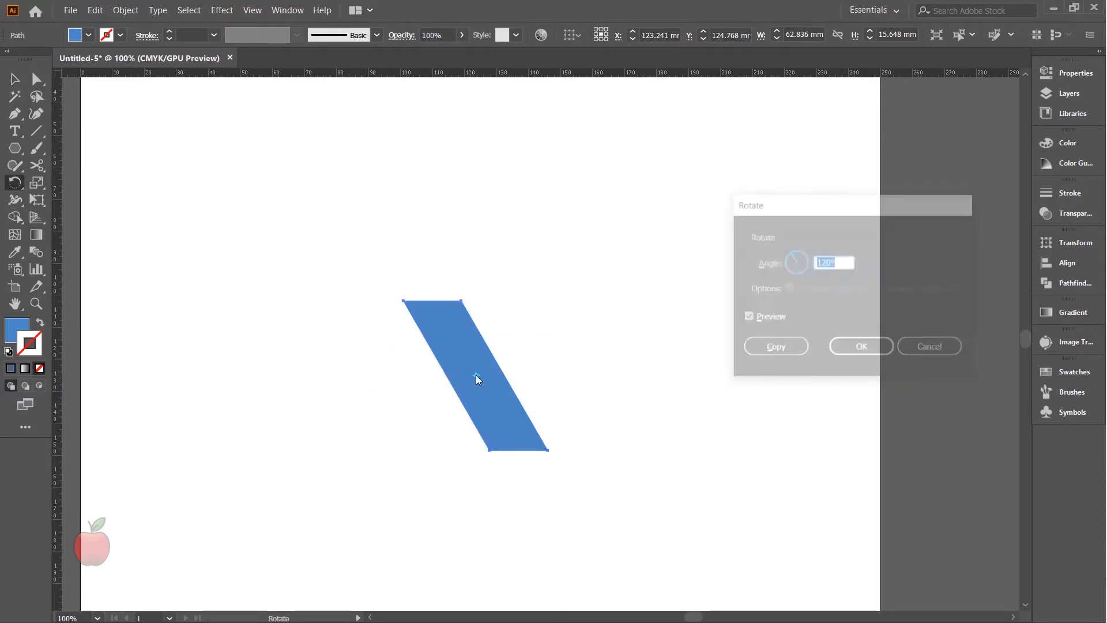
drag(831, 261, 821, 263)
text(12)
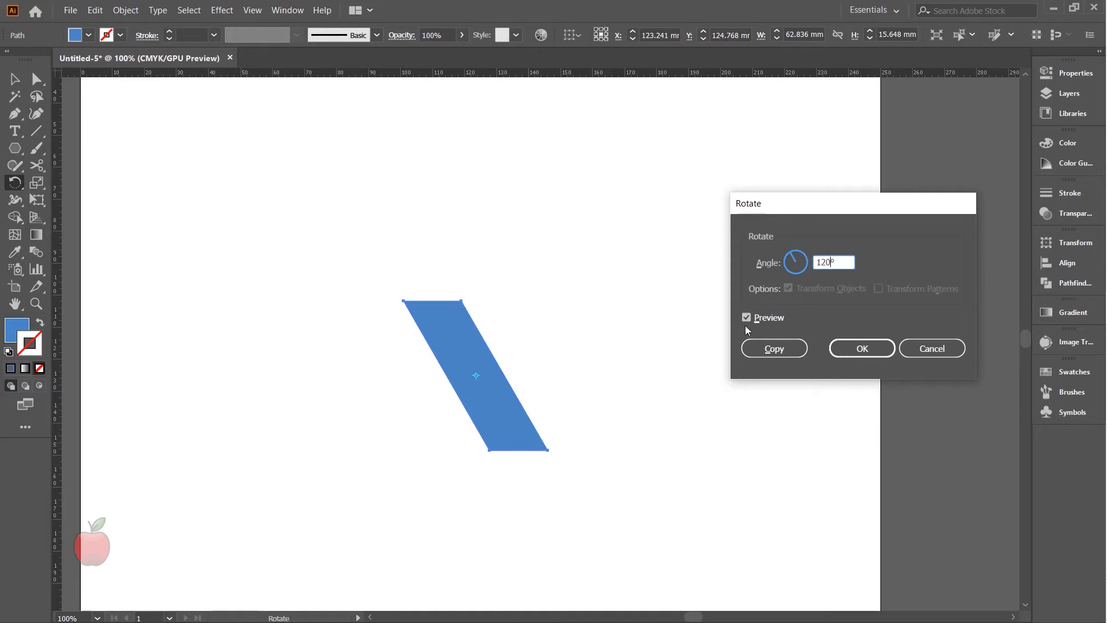
click(765, 347)
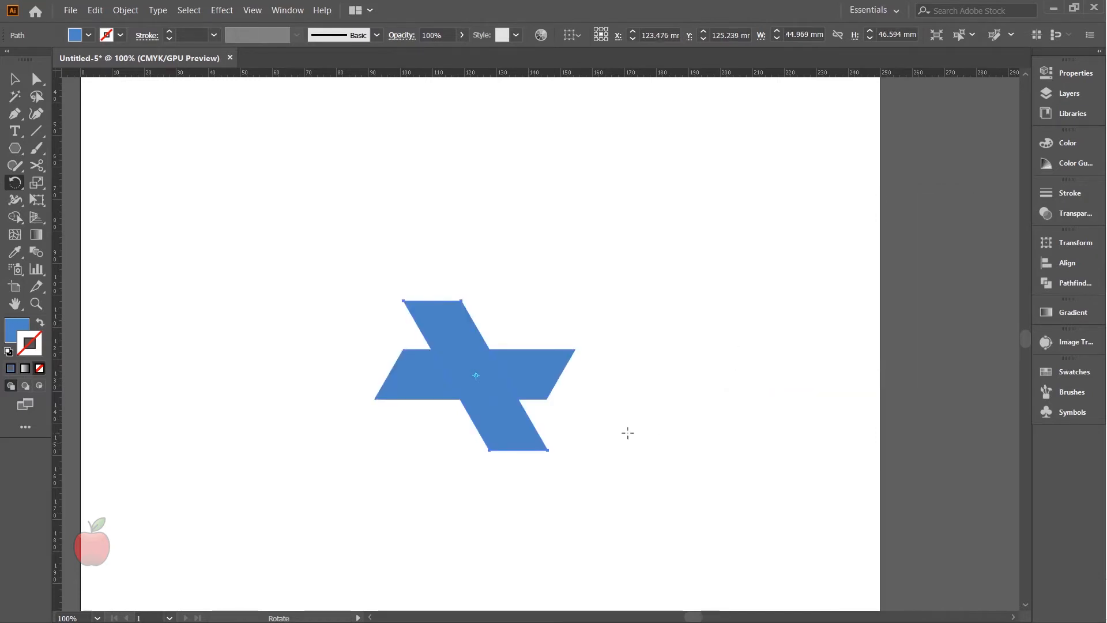
key(ctrl+d)
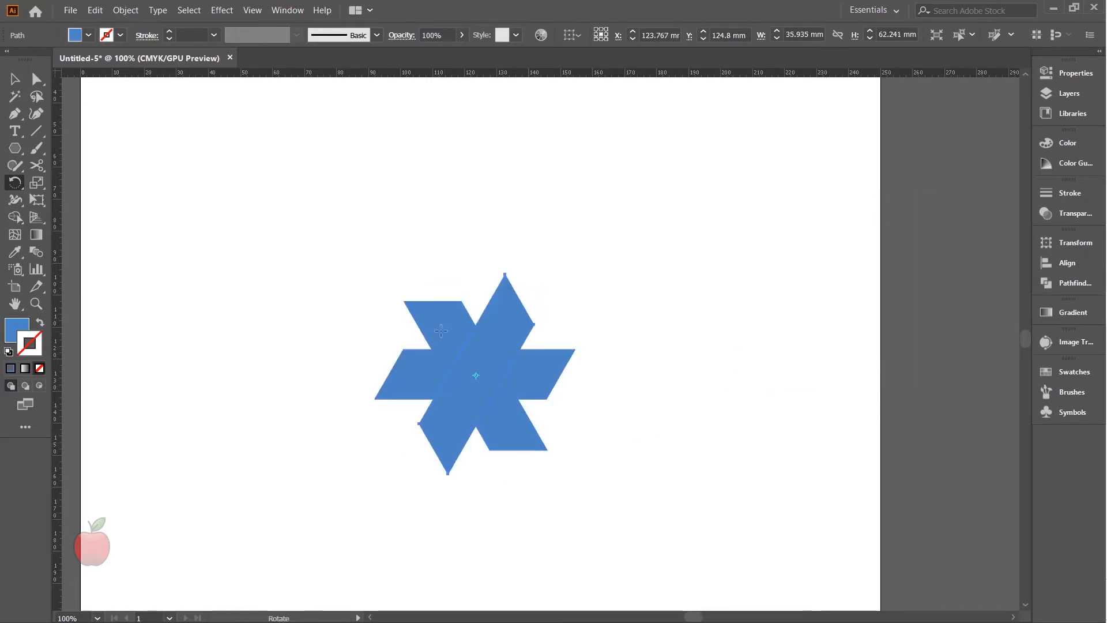
click(15, 79)
click(544, 519)
- Move the two rotated bars up to the horizontal bar's left and right ends, forming a triangular frame with an open center
scroll(491, 451, up, 1)
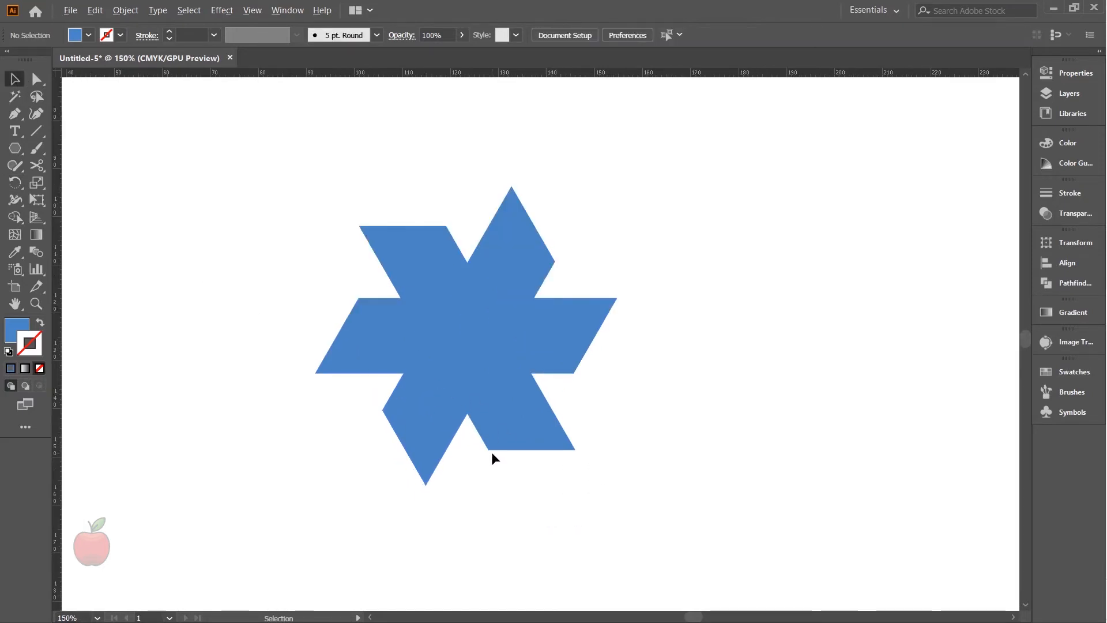
scroll(464, 469, up, 1)
scroll(489, 478, up, 2)
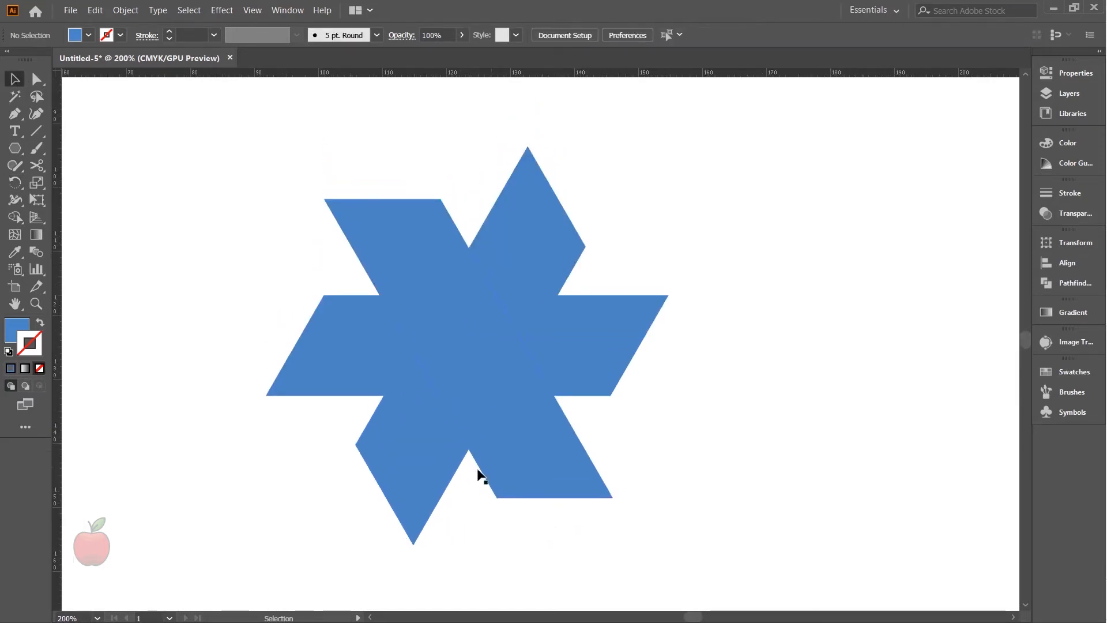
drag(424, 468, 277, 323)
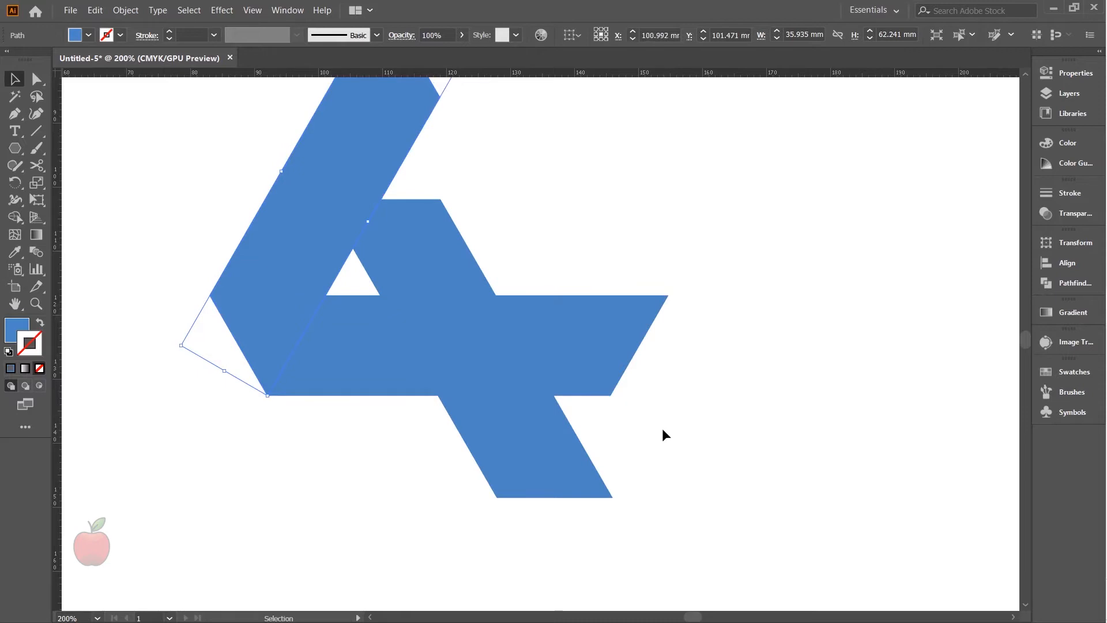
drag(533, 450, 588, 247)
click(718, 476)
scroll(711, 479, up, 3)
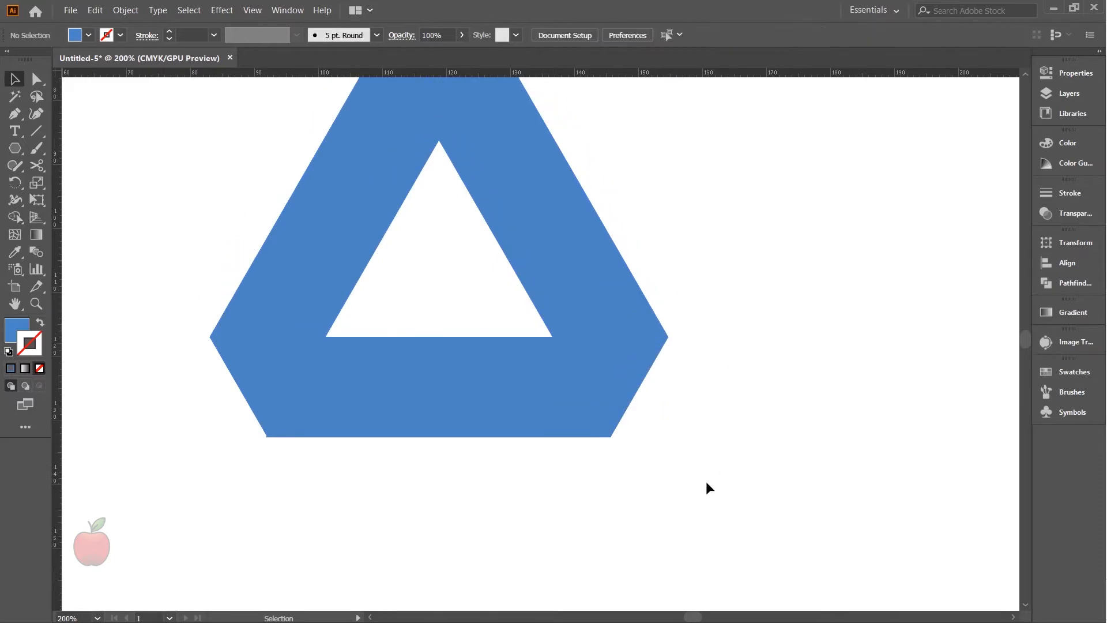
- In outline view, shift the frame's left bar slightly left so its edge coincides with the horizontal bar's slanted end, and deselect it
click(554, 300)
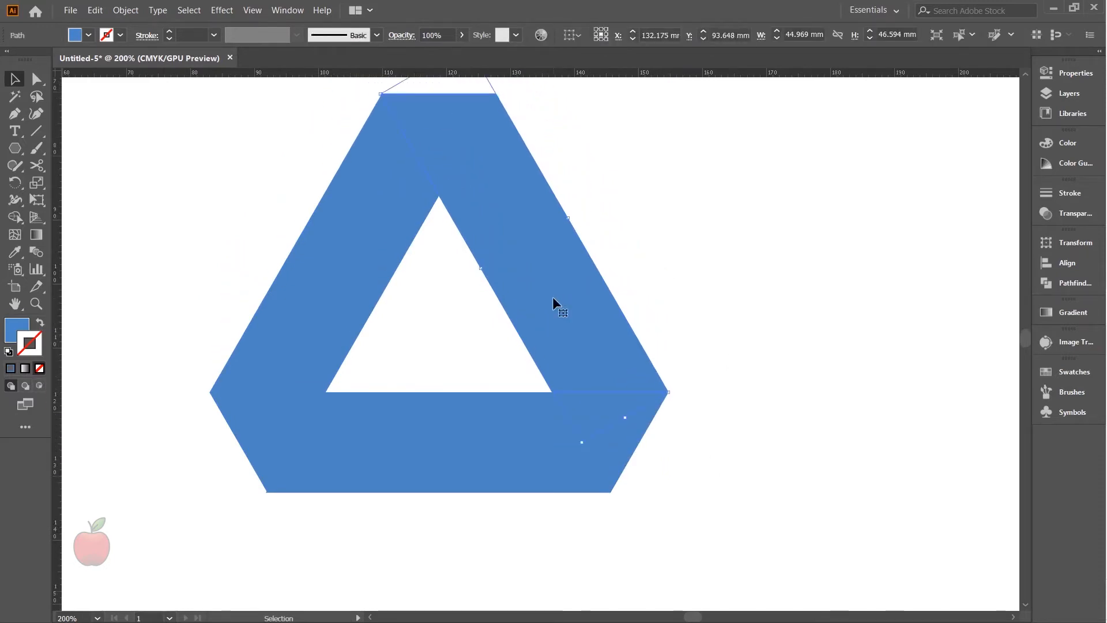
scroll(553, 297, up, 1)
scroll(553, 296, left, 2)
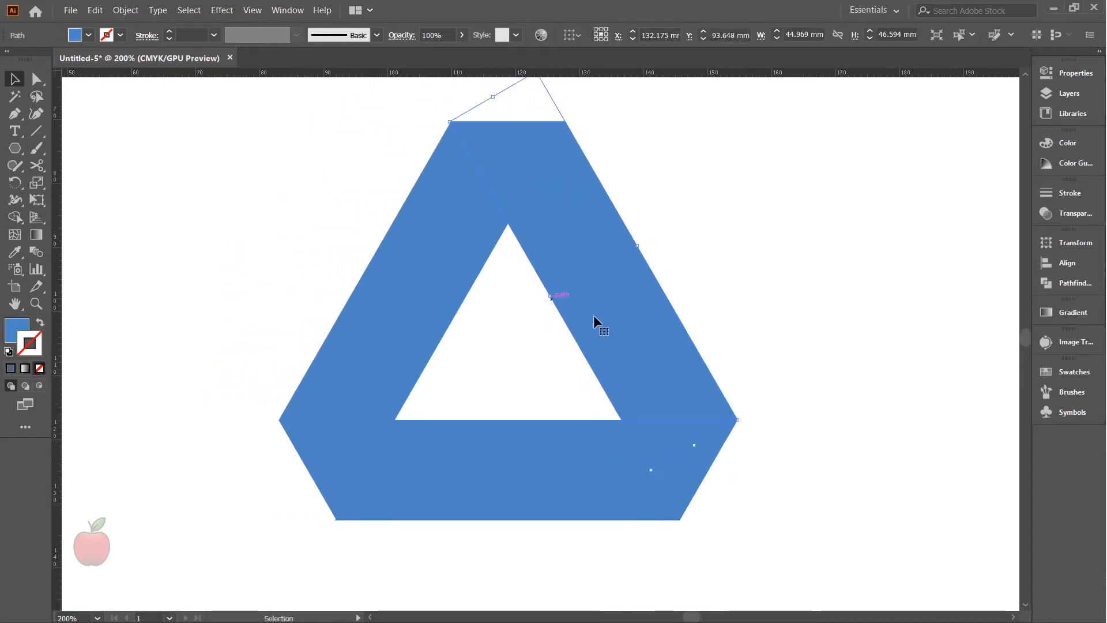
scroll(615, 332, up, 1)
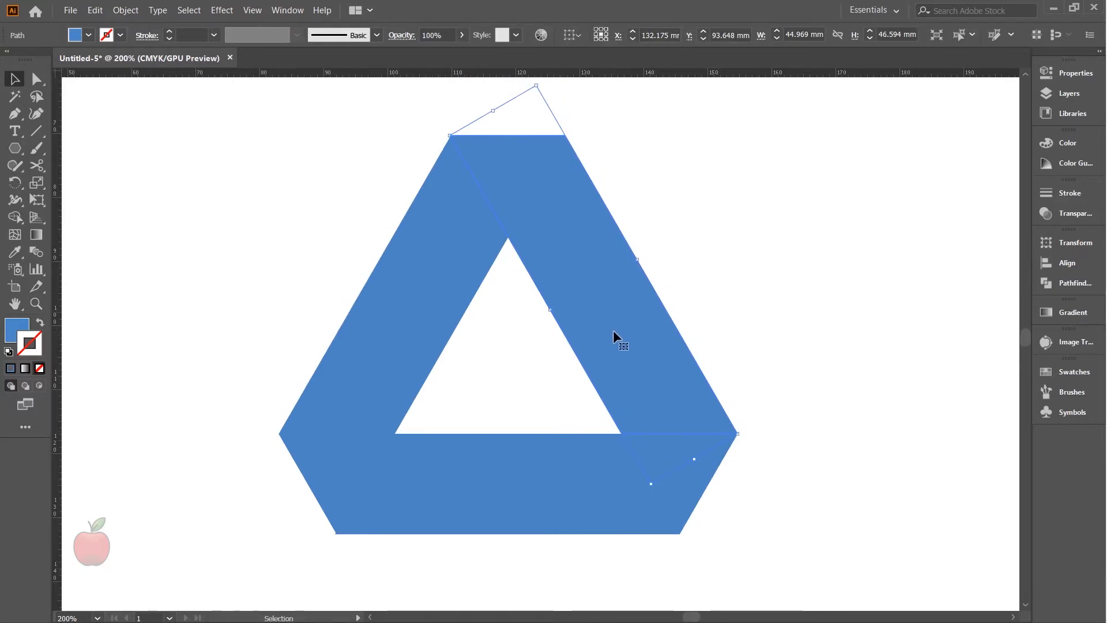
key(a)
key(ctrl+y)
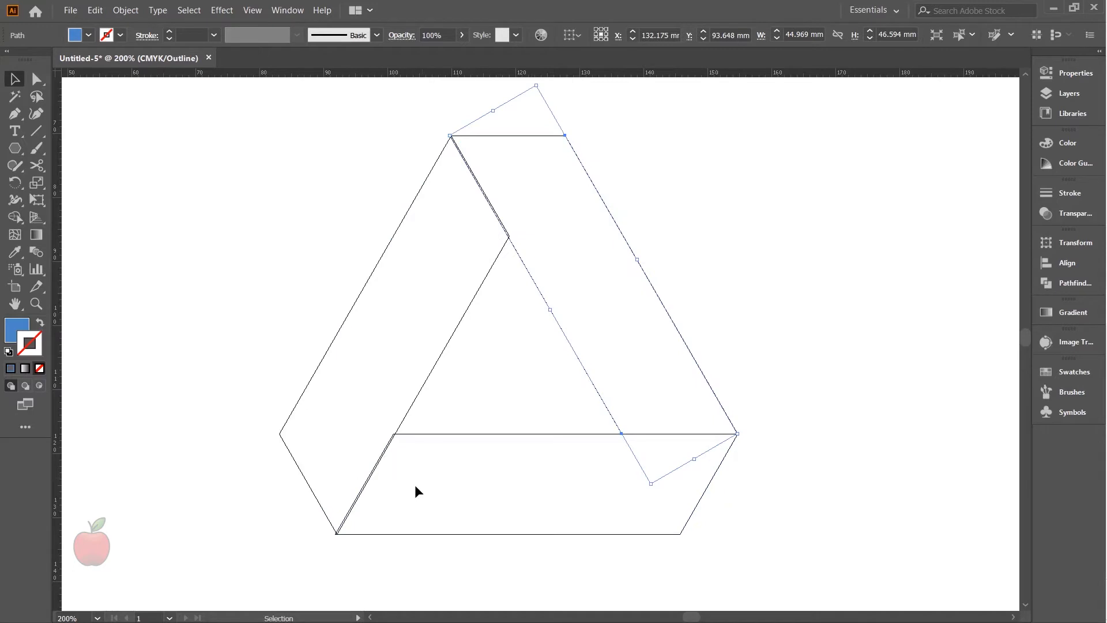
scroll(359, 515, up, 5)
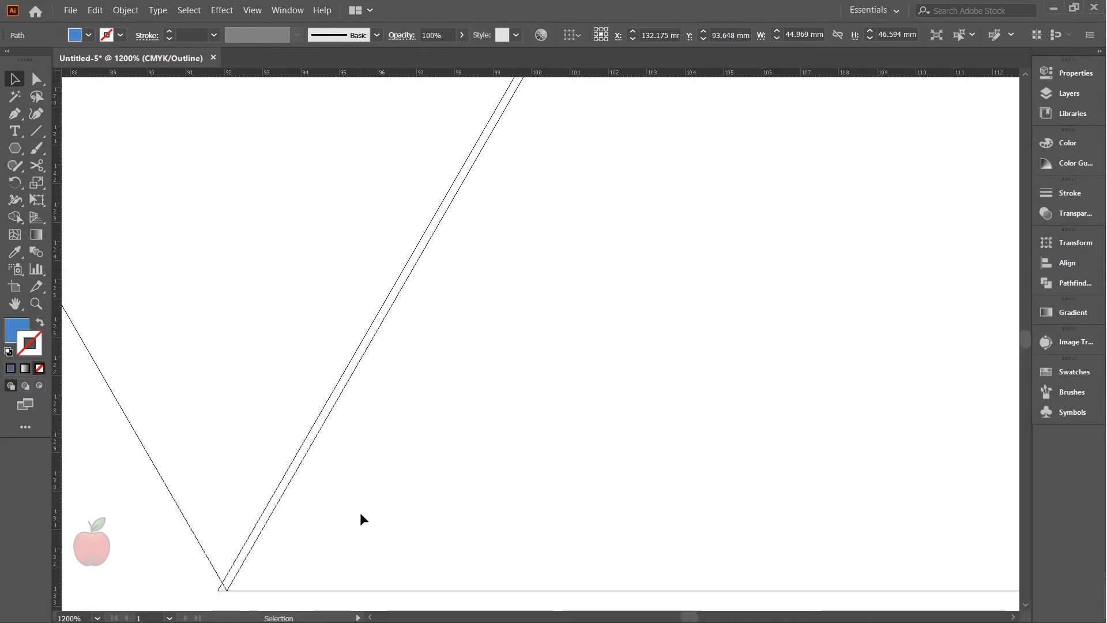
scroll(363, 510, up, 1)
click(162, 502)
scroll(225, 474, down, 3)
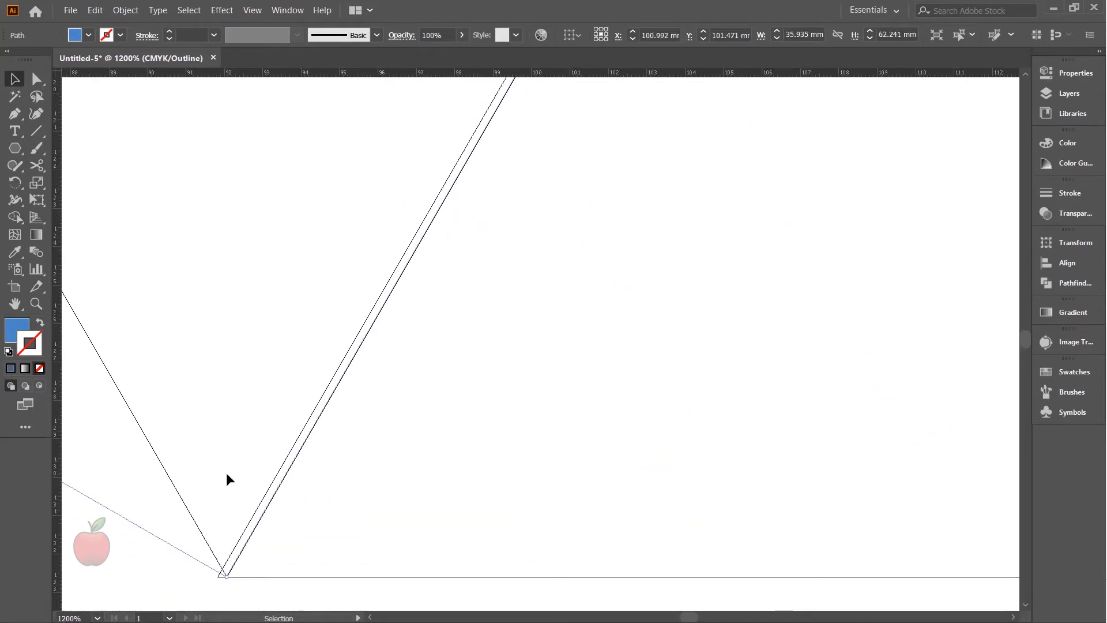
drag(200, 528, 193, 531)
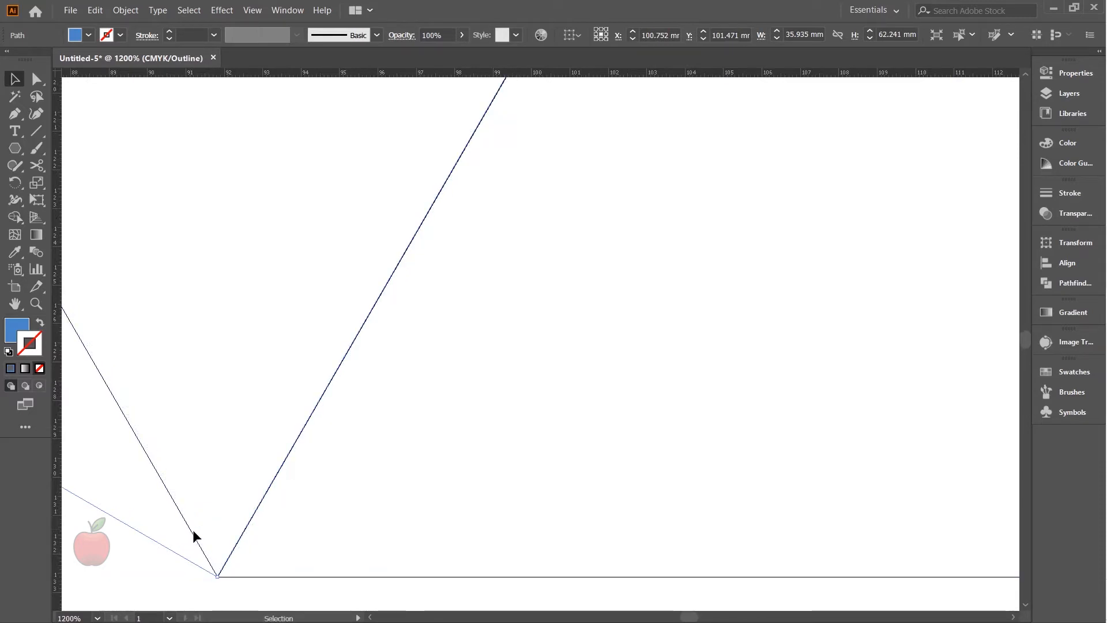
click(171, 570)
- Check the whole triangular frame's outlines and switch the artwork back to the filled preview
scroll(474, 479, down, 4)
scroll(474, 487, down, 1)
scroll(865, 415, right, 1)
scroll(863, 412, right, 4)
scroll(596, 477, up, 1)
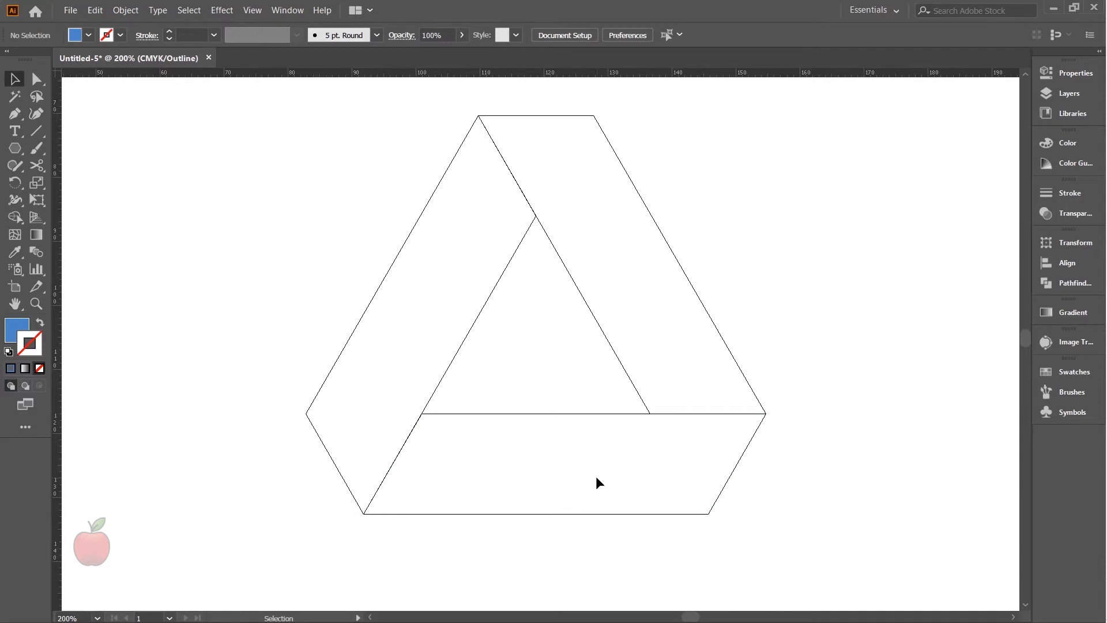
key(ctrl)
key(ctrl+y)
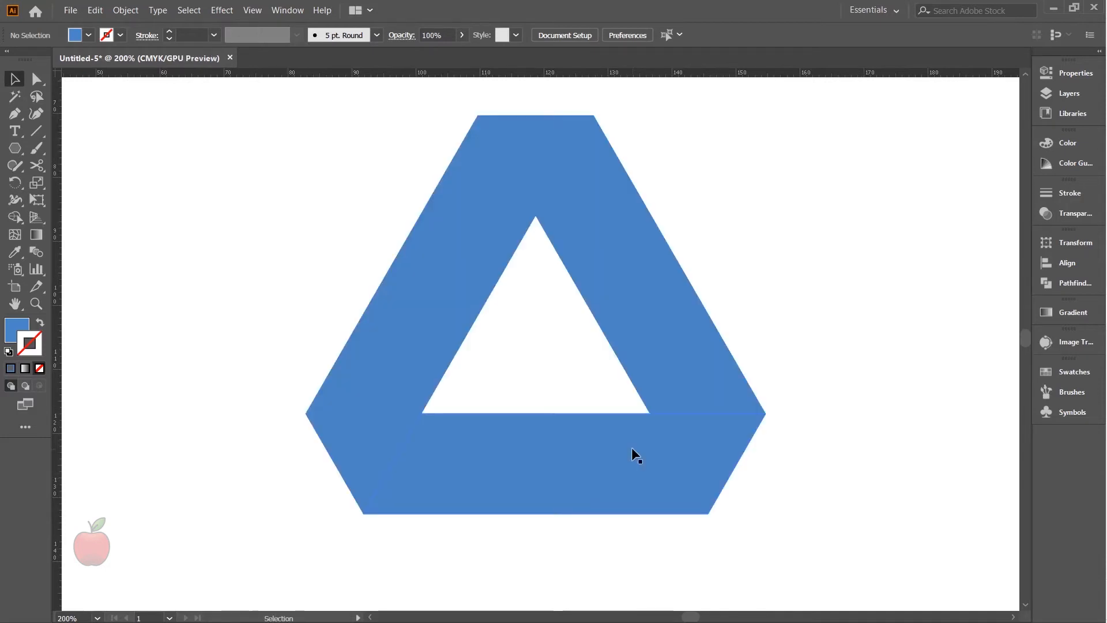
- Recolor the frame's left bar green by sampling the green swatch in the palette image with the Eyedropper
scroll(633, 455, down, 1)
scroll(510, 283, right, 2)
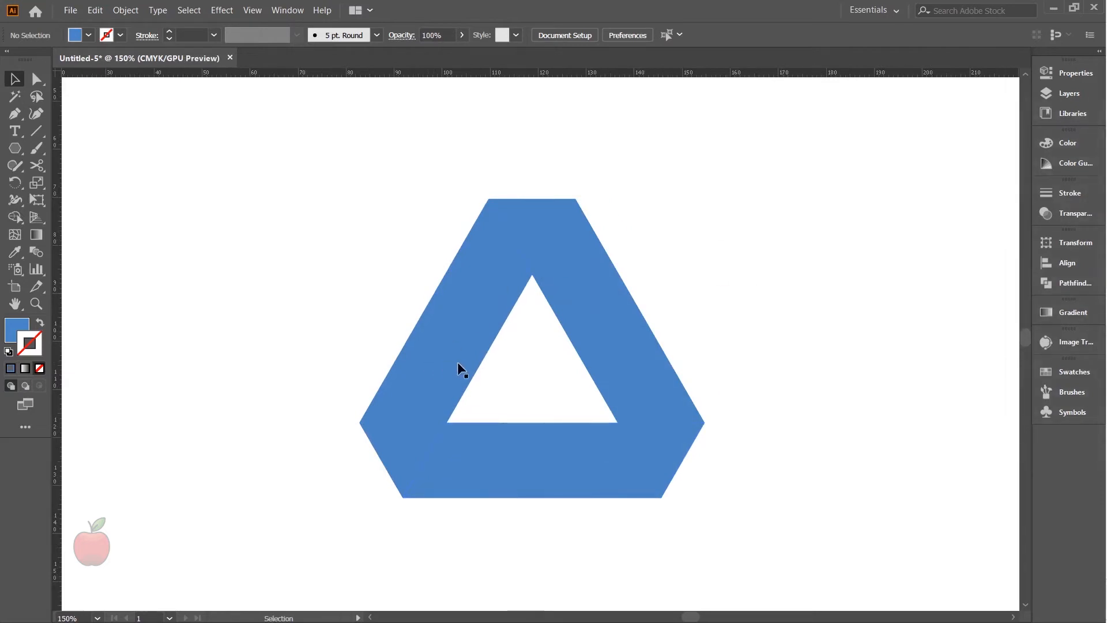
scroll(458, 361, down, 1)
scroll(458, 362, up, 2)
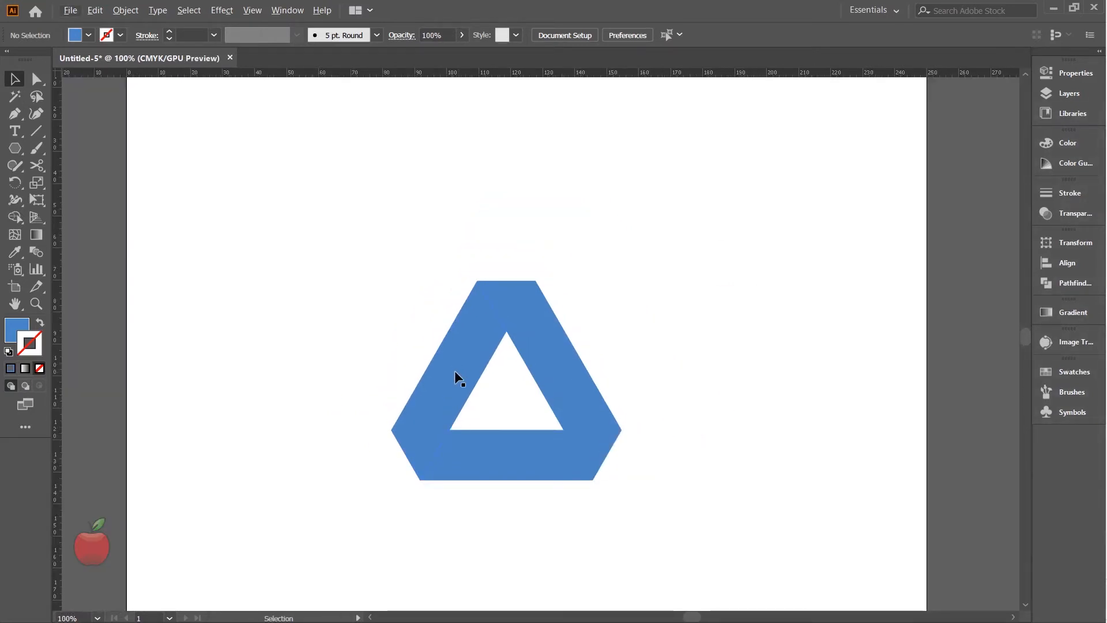
scroll(459, 372, down, 1)
click(459, 371)
key(i)
click(278, 139)
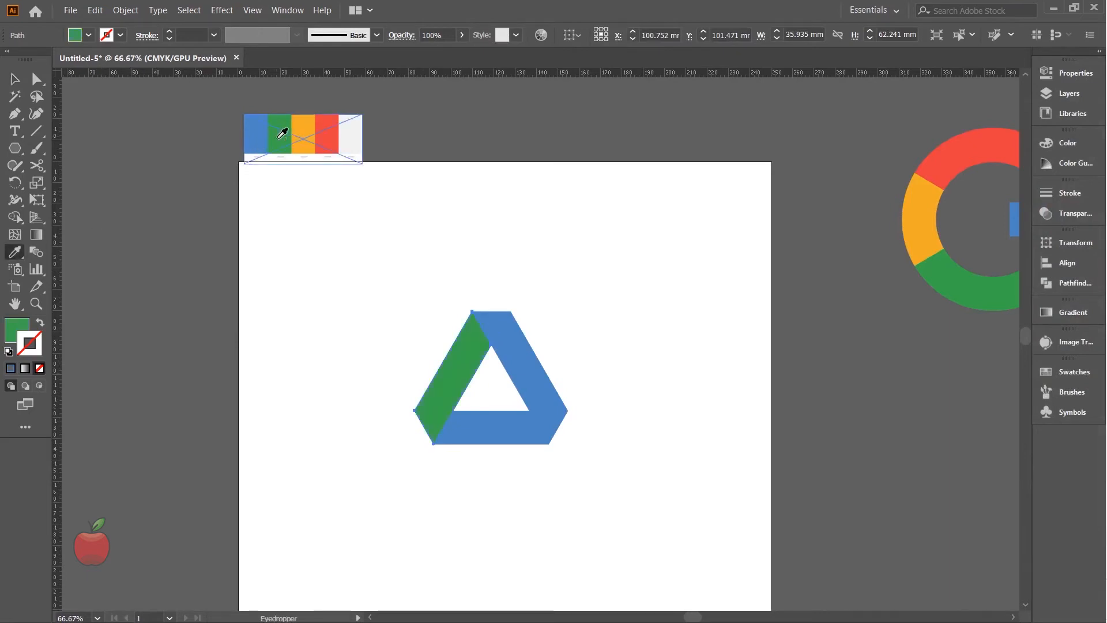
click(19, 82)
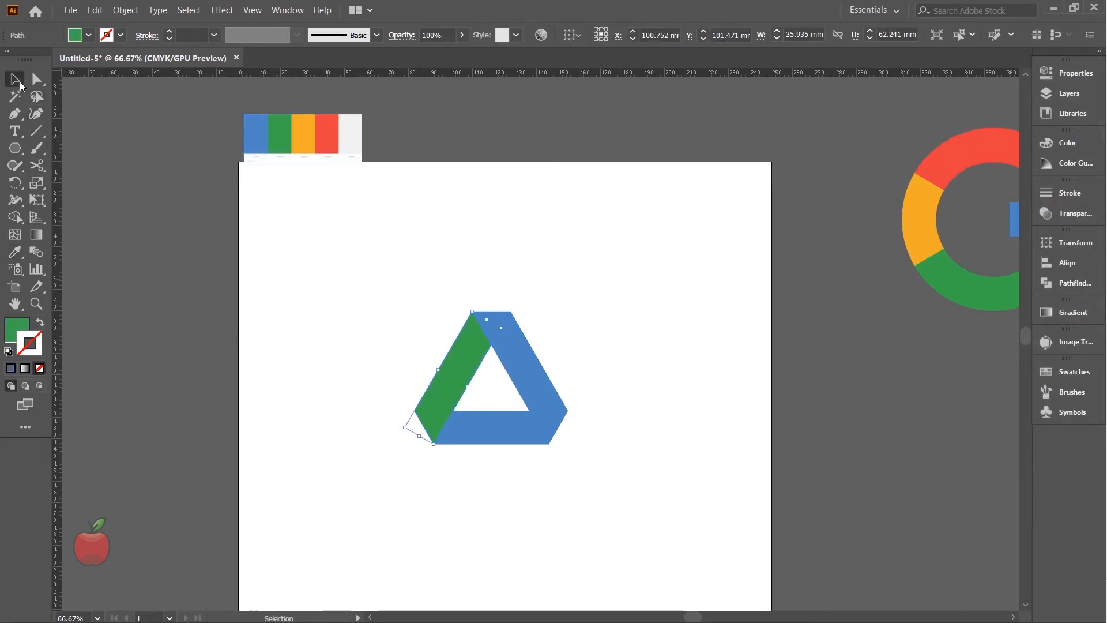
- Recolor the right bar yellow-orange by sampling the palette image's yellow swatch, and deselect it
click(549, 373)
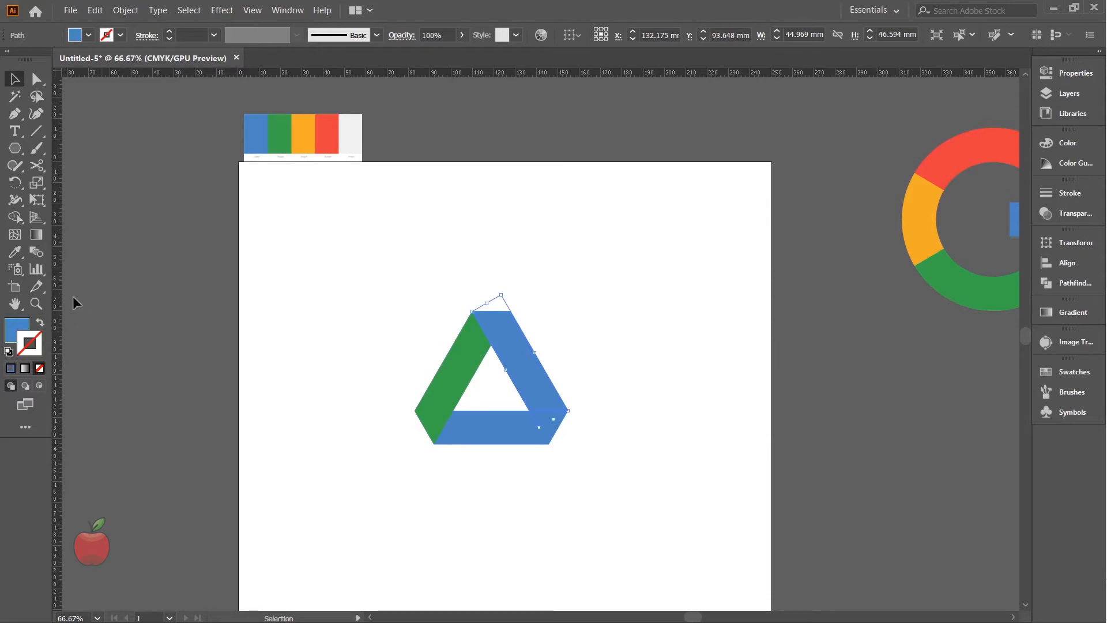
click(15, 252)
click(304, 140)
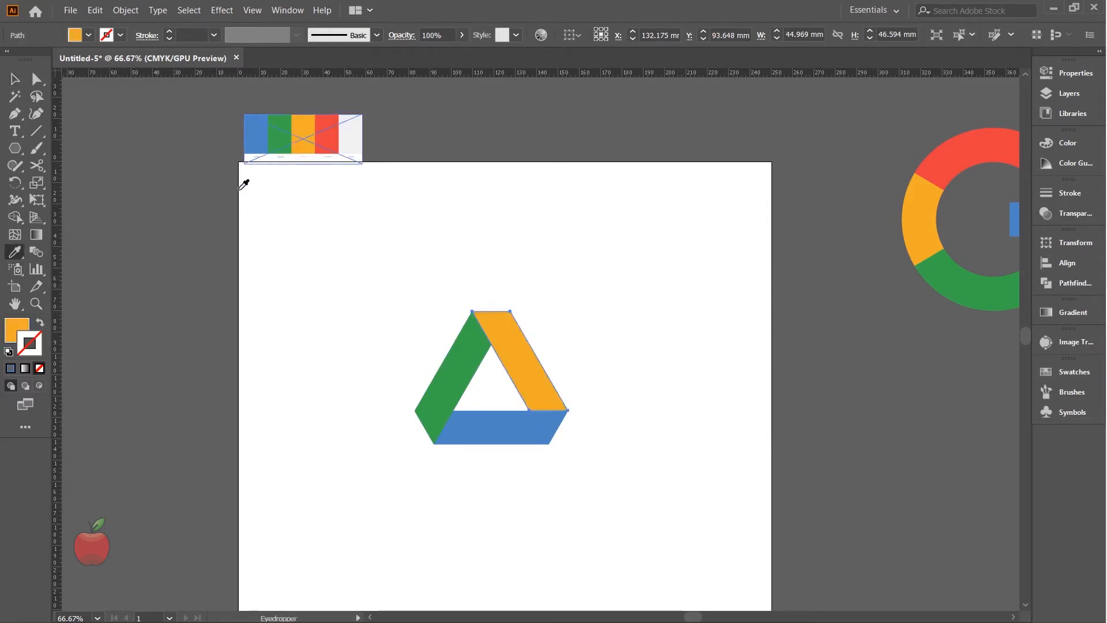
click(22, 82)
click(23, 81)
click(357, 374)
scroll(497, 459, up, 2)
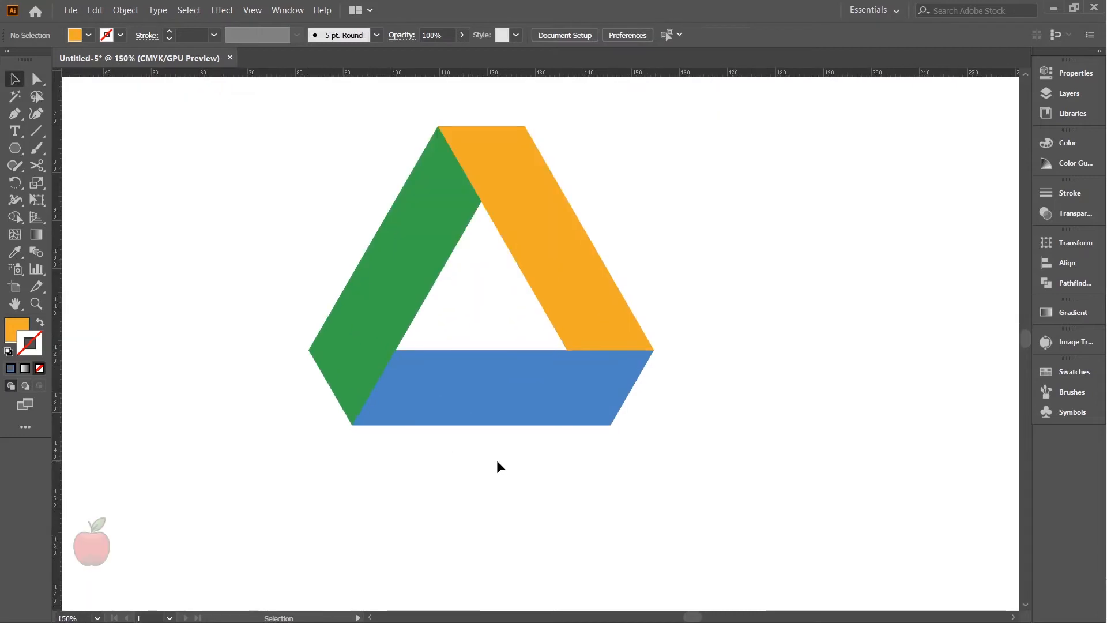
scroll(497, 459, up, 2)
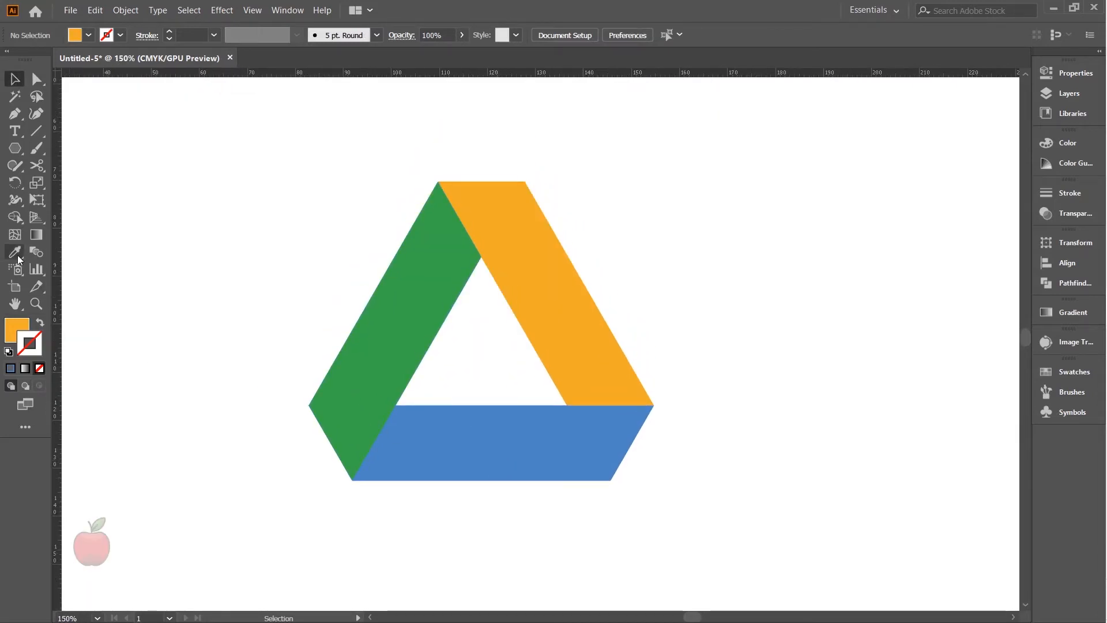
- Draw a closed triangle with the Pen tool over the blue bar's left end, along the edge it shares with the green bar
click(18, 118)
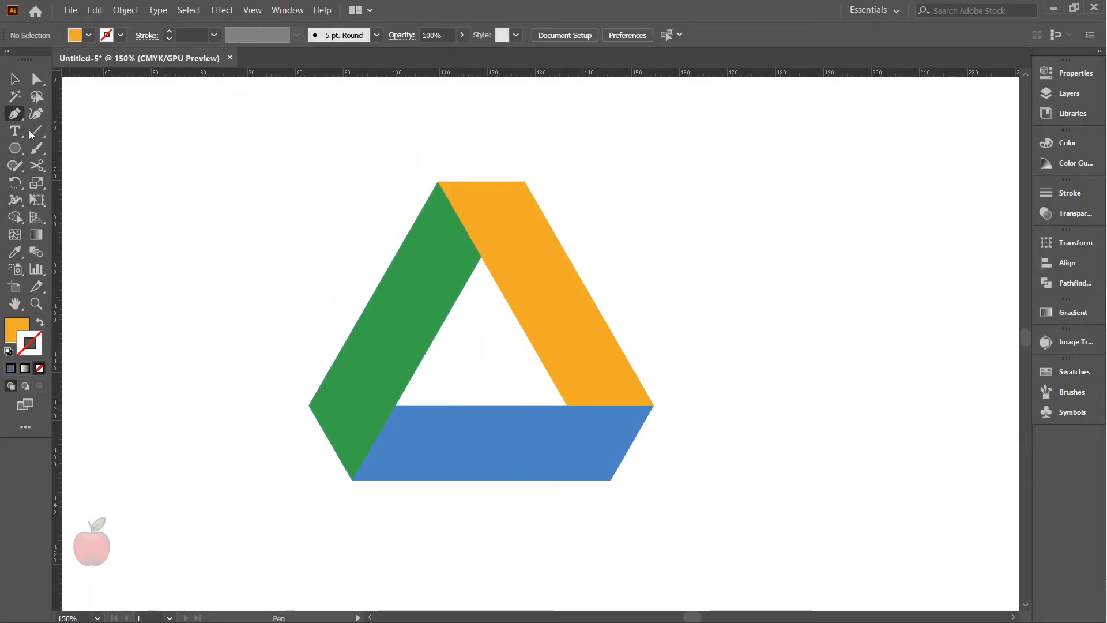
click(395, 408)
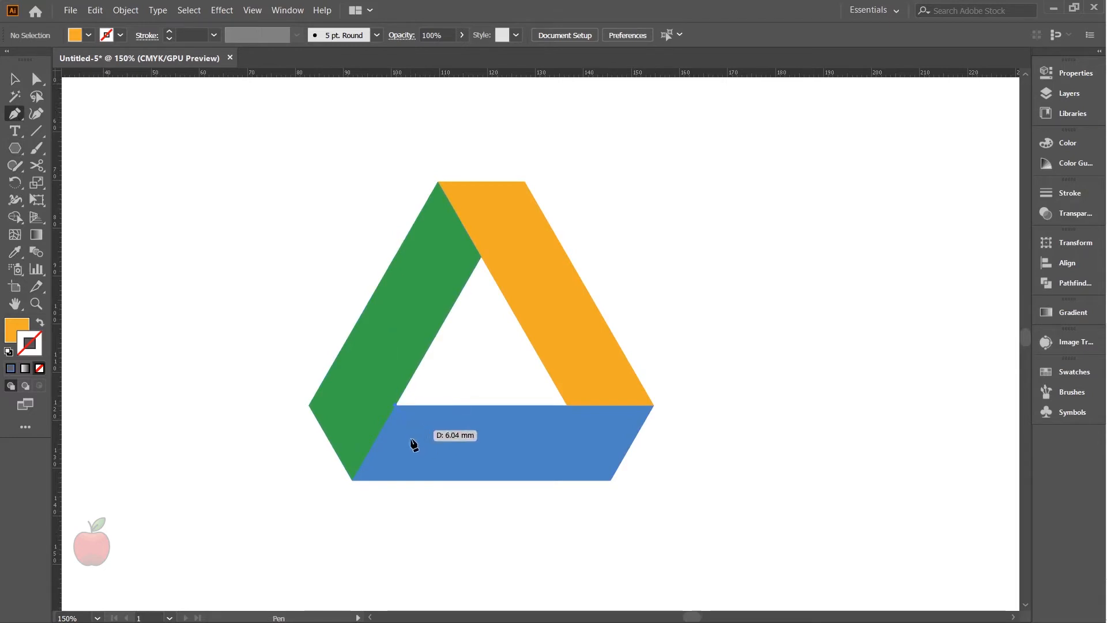
click(435, 480)
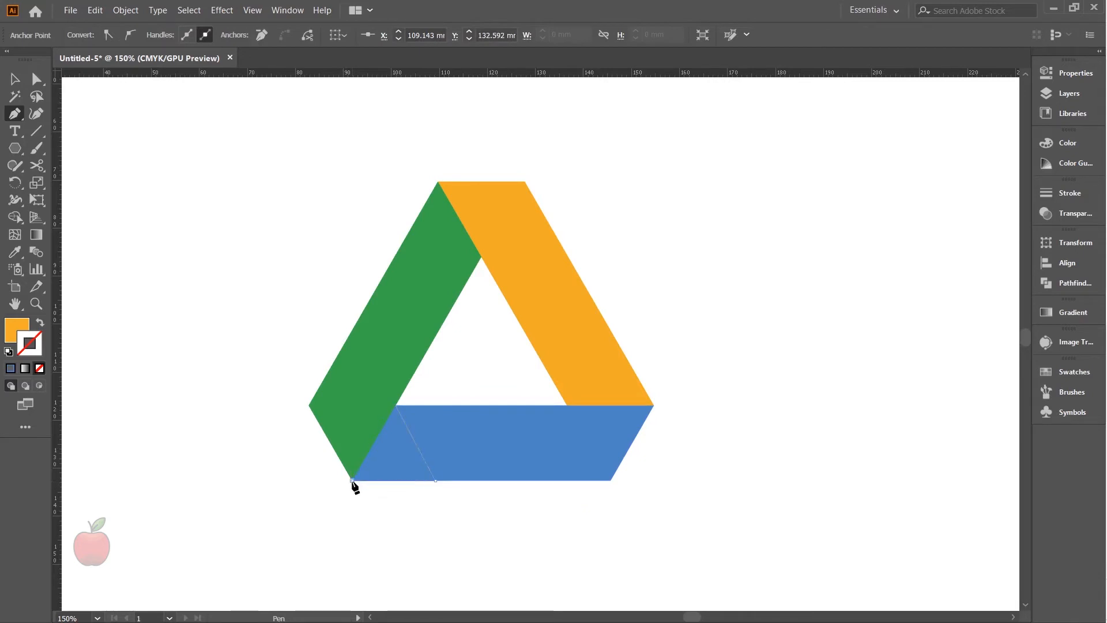
click(353, 481)
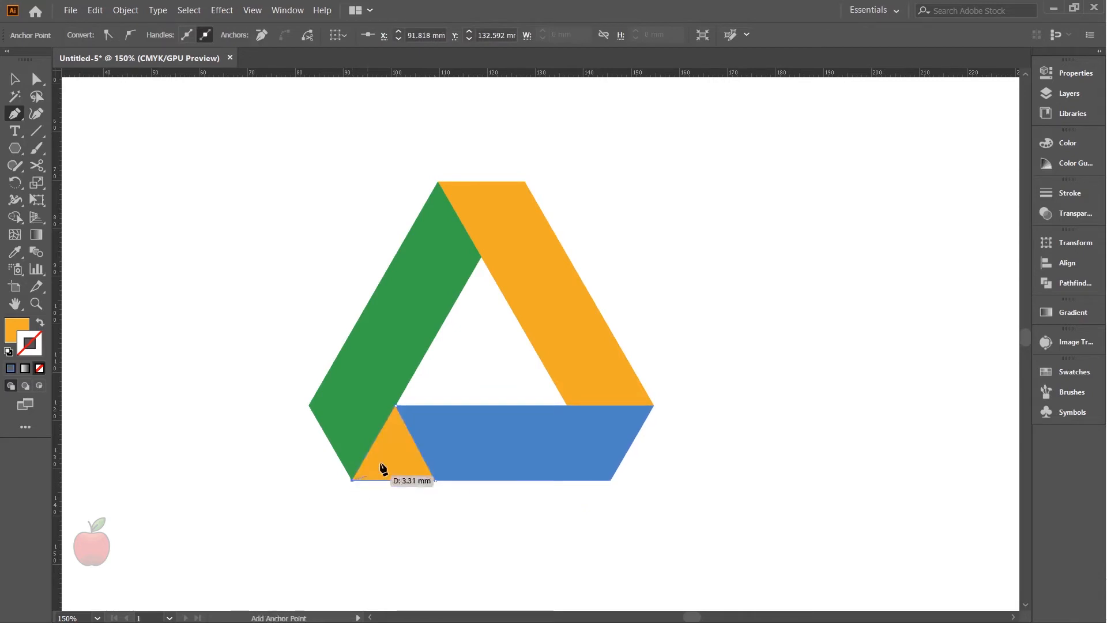
click(396, 406)
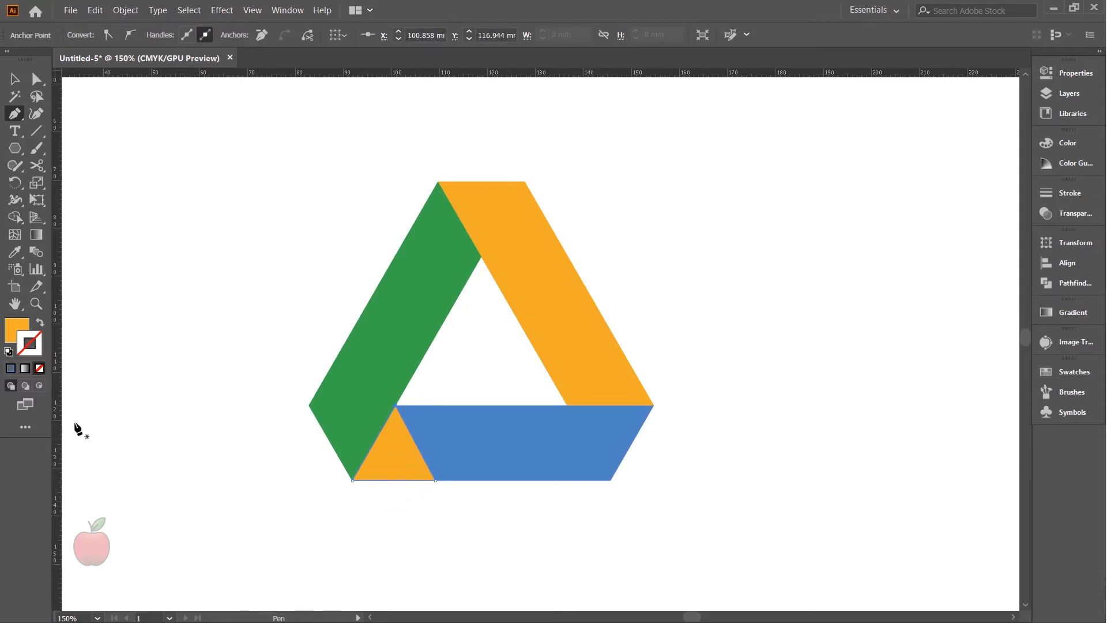
- Fill the small triangle with a linear gradient from black at 0% opacity to solid black, with no stroke
click(25, 368)
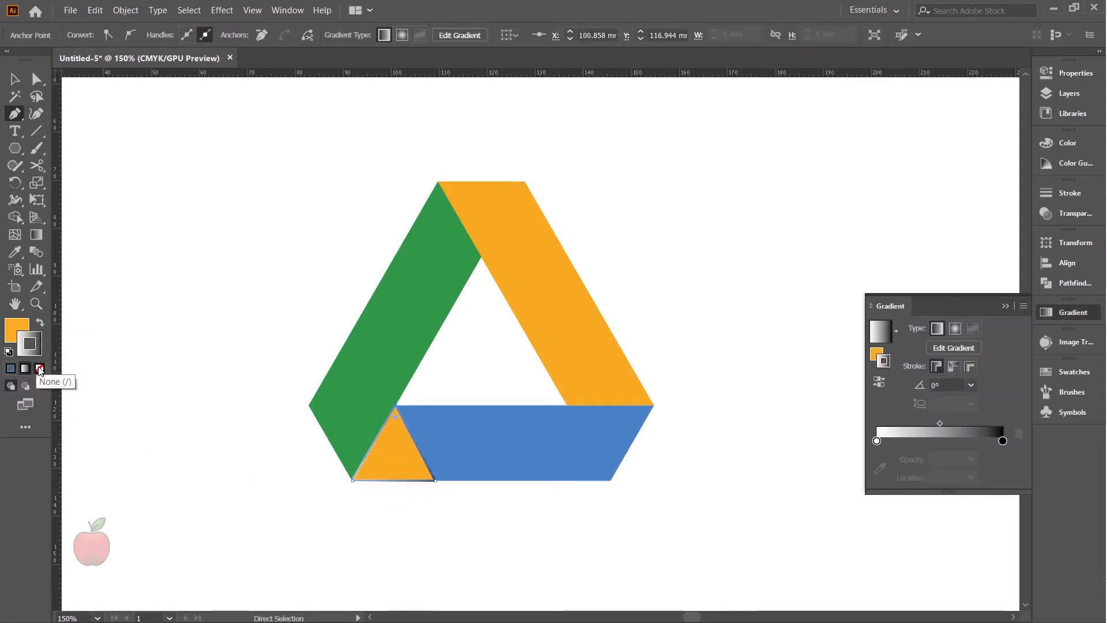
click(40, 368)
click(16, 327)
click(25, 369)
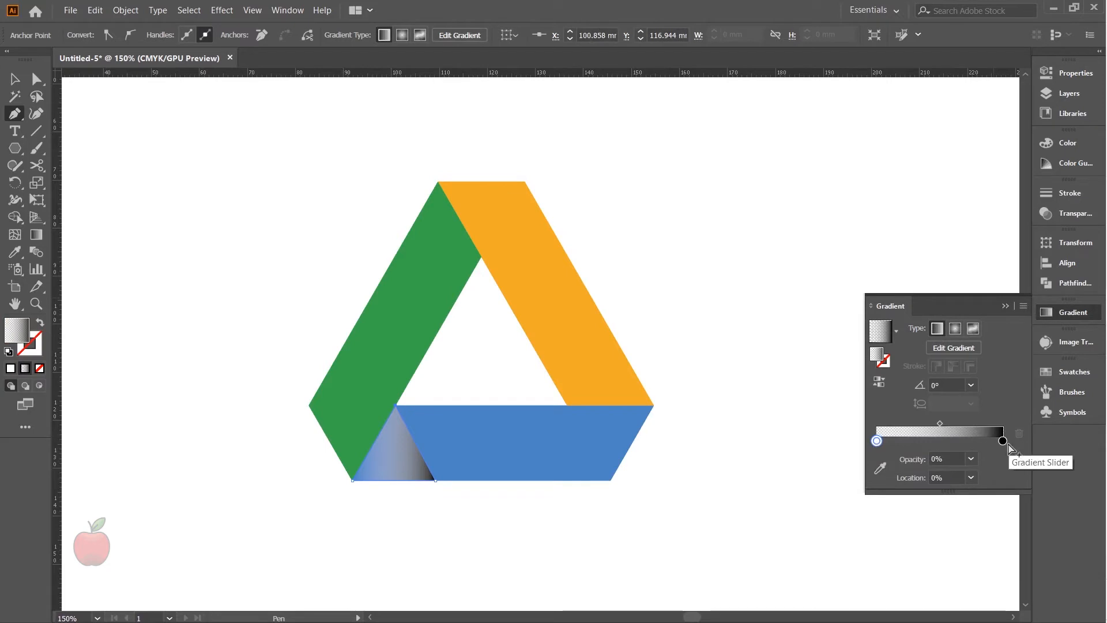
drag(1003, 442, 853, 444)
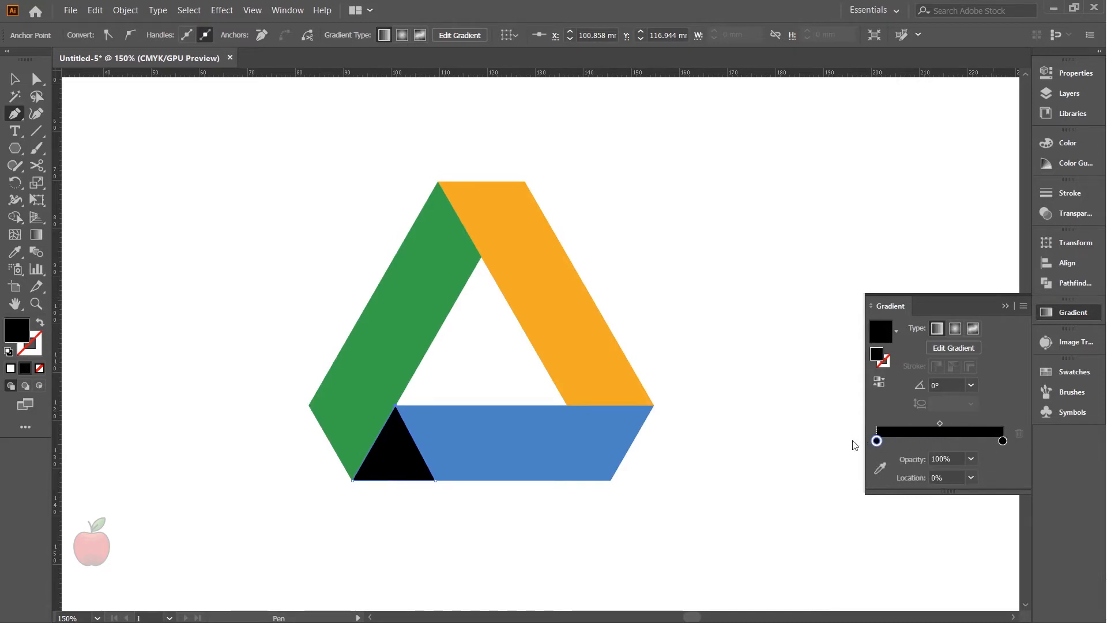
click(972, 459)
click(987, 286)
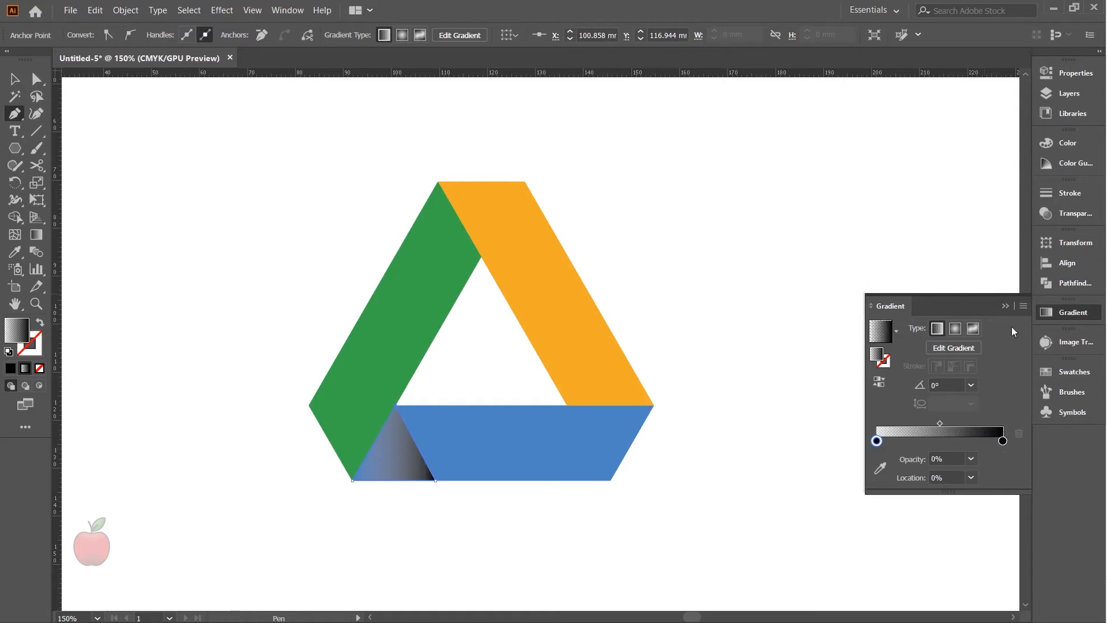
click(1005, 306)
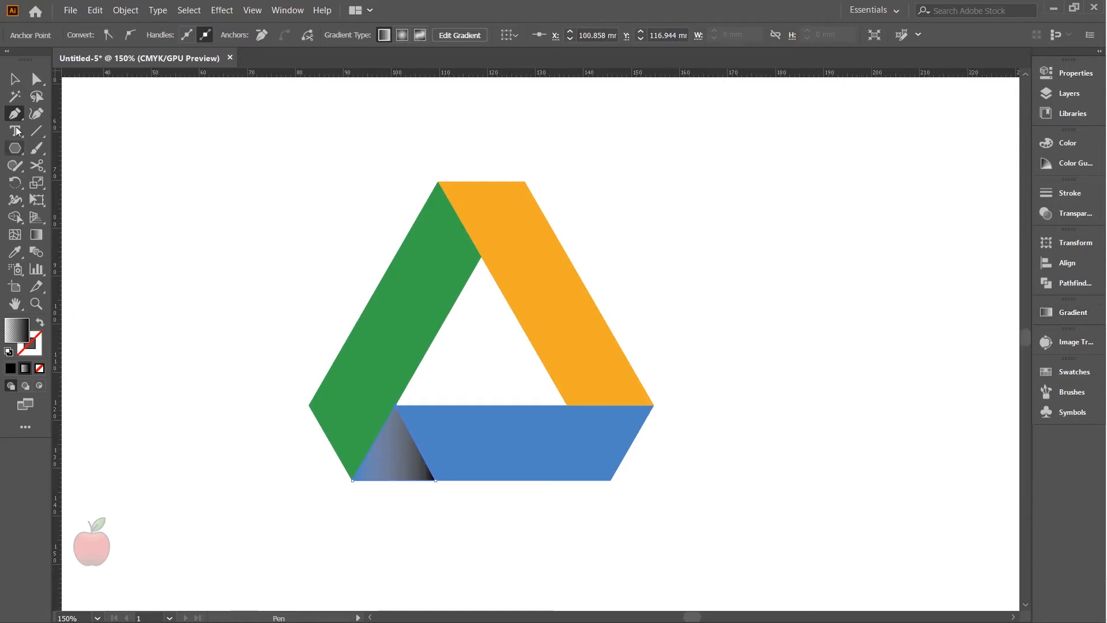
- Select the gradient triangle on the blue bar and set its blending mode to Multiply
click(9, 79)
click(396, 476)
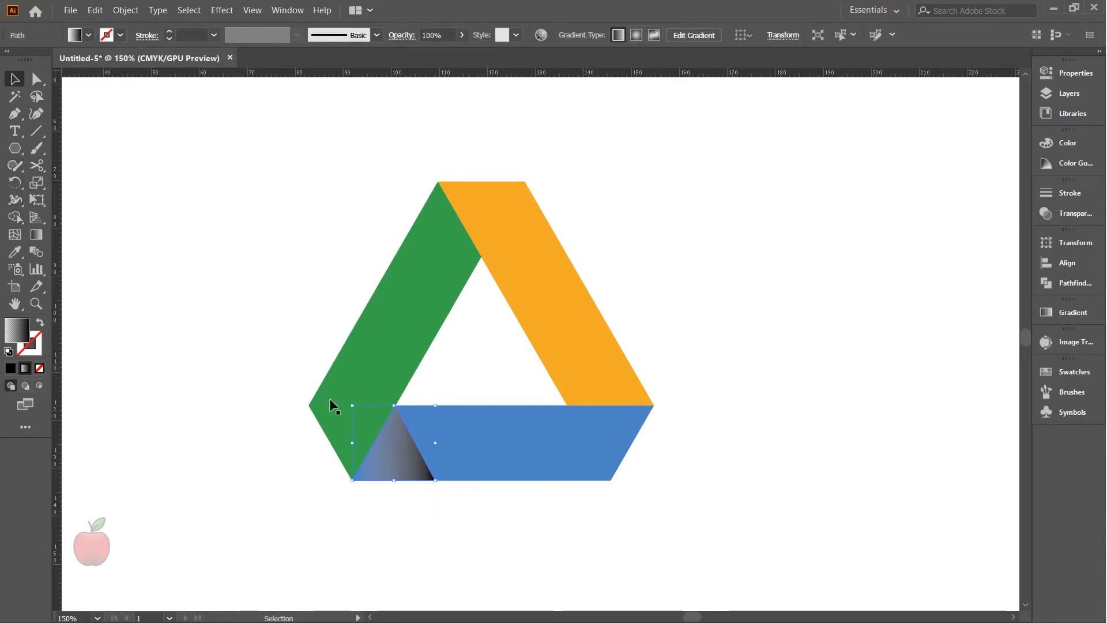
scroll(370, 427, up, 1)
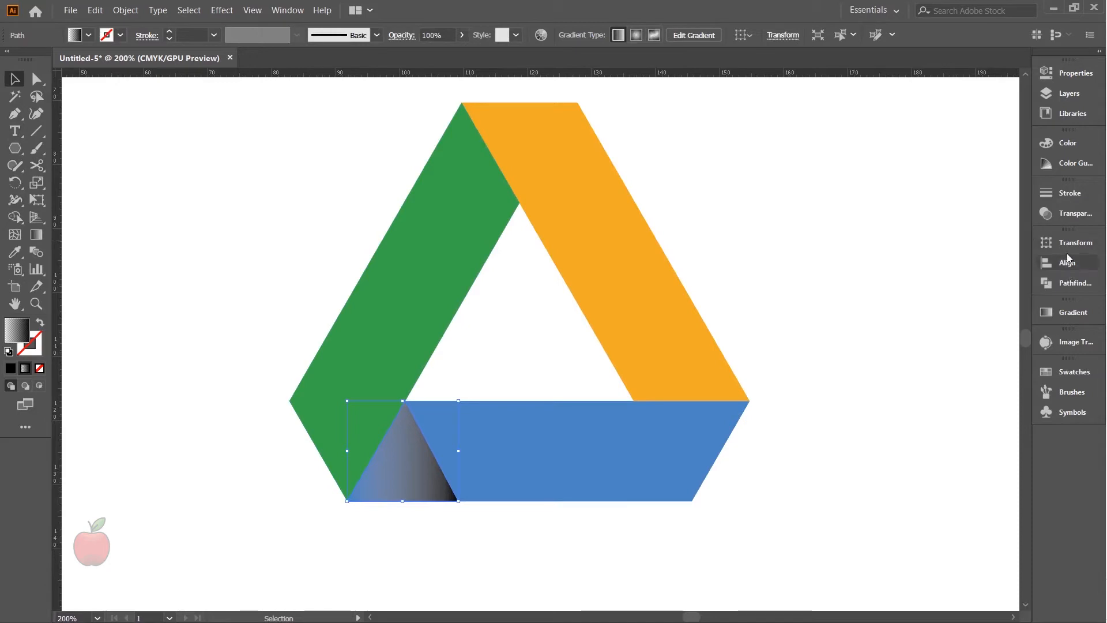
click(1068, 213)
click(923, 209)
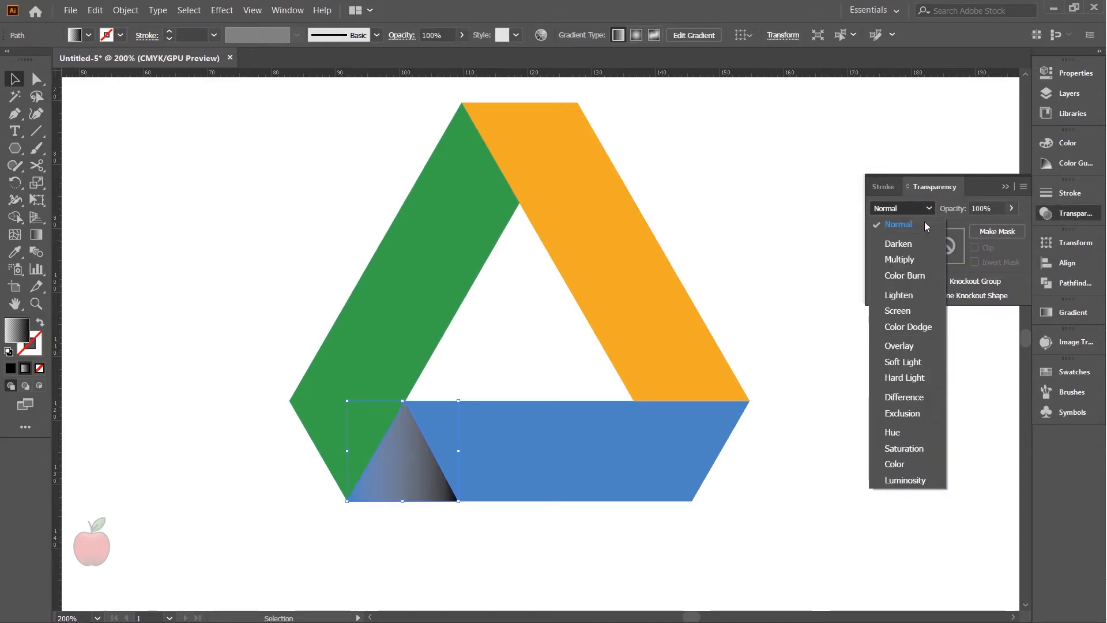
click(913, 260)
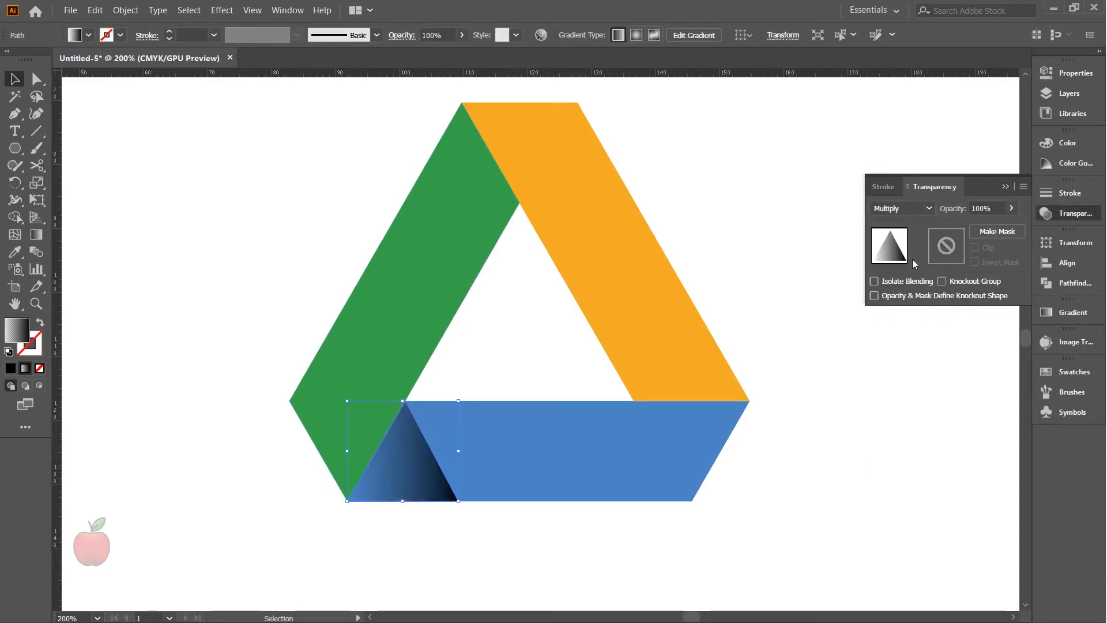
click(1005, 186)
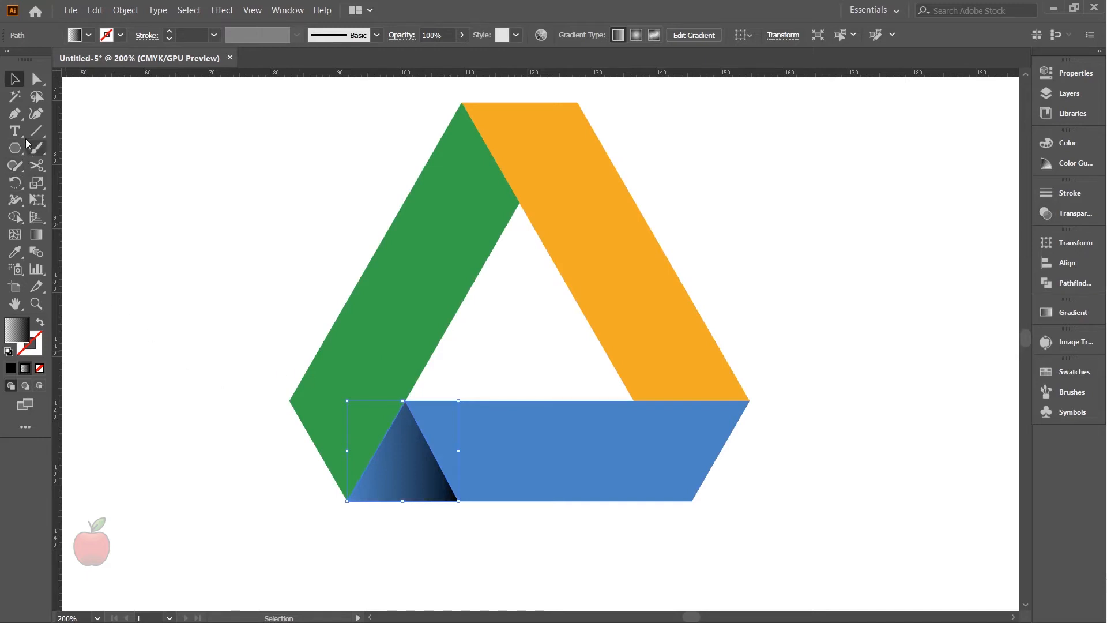
- Redirect the triangle's gradient diagonally so the shadow is darkest beside the green bar and fades toward the lower right, and deselect it
click(36, 234)
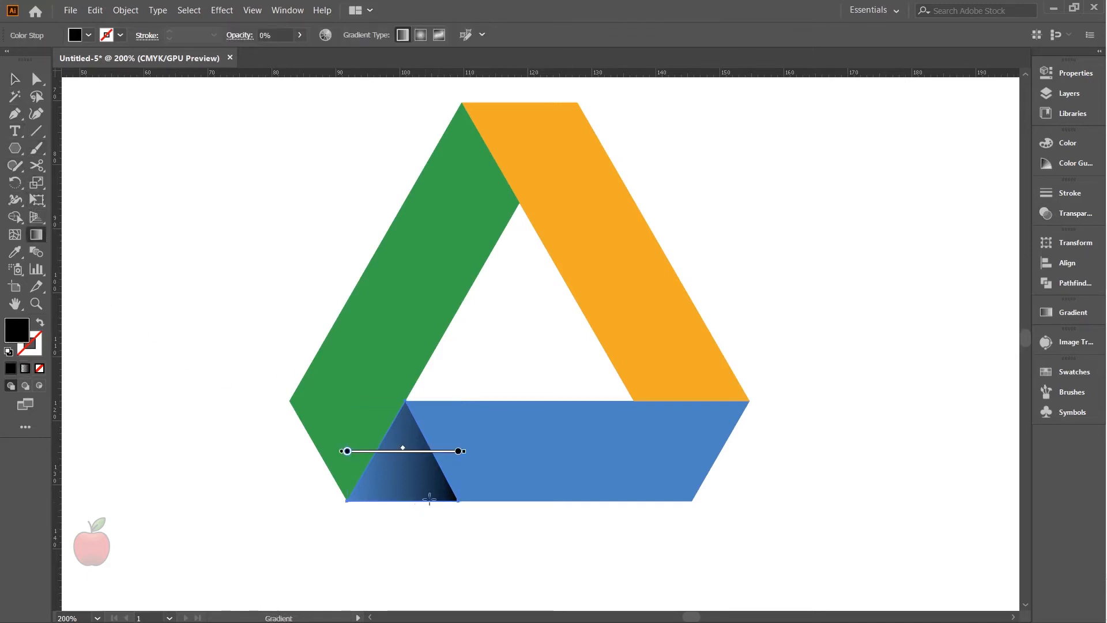
drag(425, 517, 299, 348)
mouse_move(419, 540)
mouse_down()
mouse_move(384, 507)
mouse_move(310, 314)
mouse_move(324, 307)
mouse_up()
mouse_move(463, 551)
mouse_down()
mouse_move(285, 371)
mouse_move(248, 304)
mouse_up()
mouse_move(420, 513)
mouse_down()
mouse_move(316, 388)
mouse_move(311, 359)
mouse_up()
drag(499, 563, 187, 289)
mouse_move(421, 529)
mouse_down()
mouse_move(306, 354)
mouse_move(312, 341)
mouse_up()
key(v)
drag(215, 261, 244, 278)
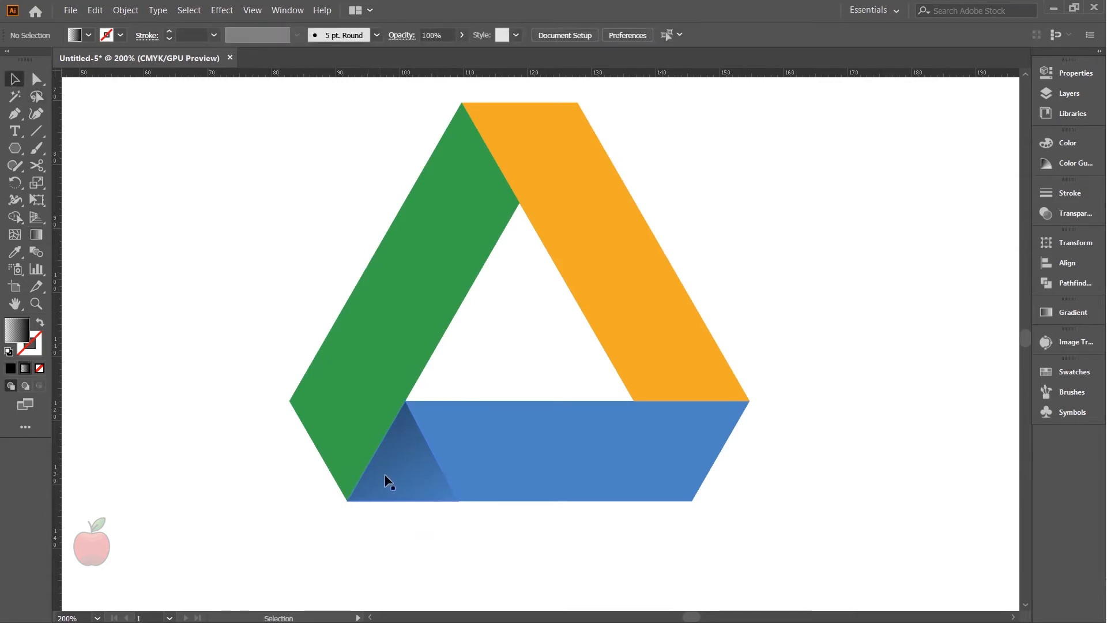
- Reduce the opacity of the shadow triangle on the blue bar to 44% and deselect it
click(1062, 213)
click(1011, 208)
drag(1008, 227, 980, 226)
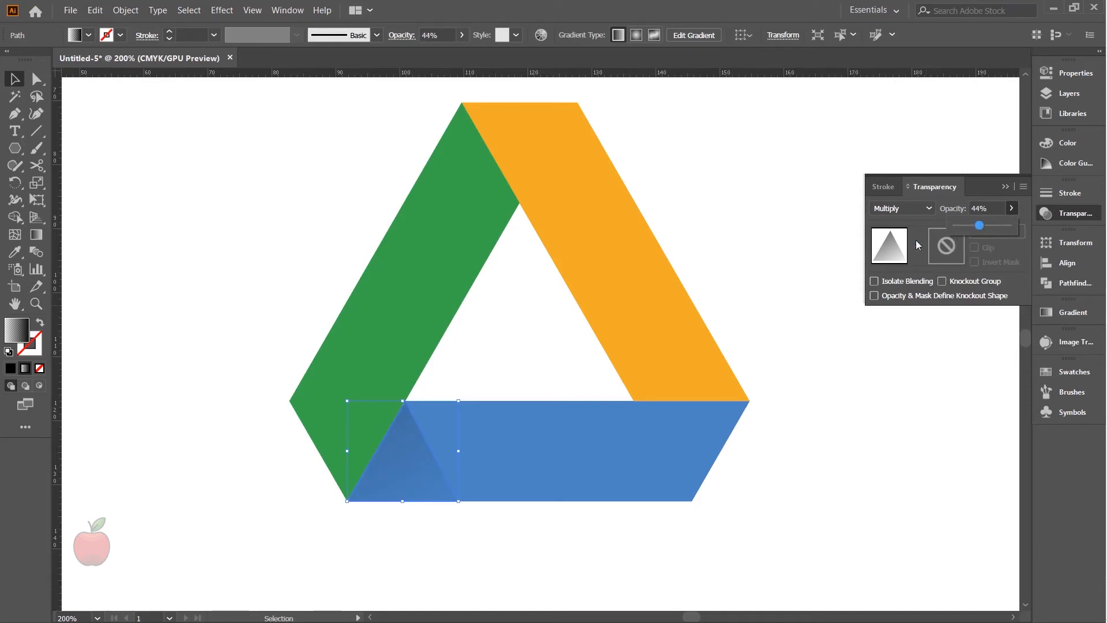
click(15, 77)
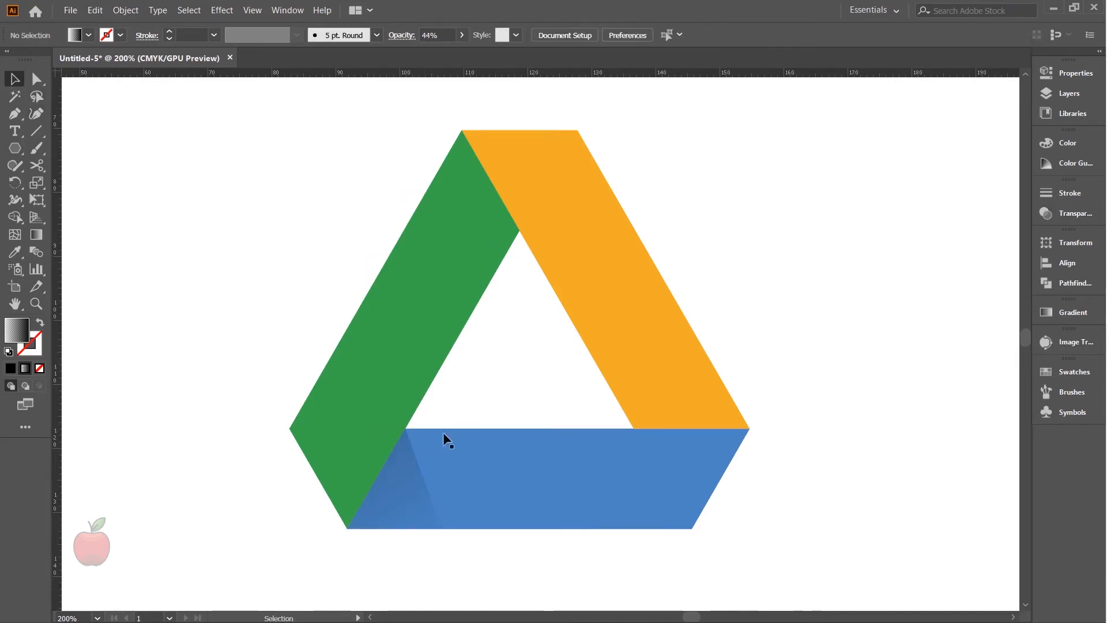
scroll(595, 476, up, 1)
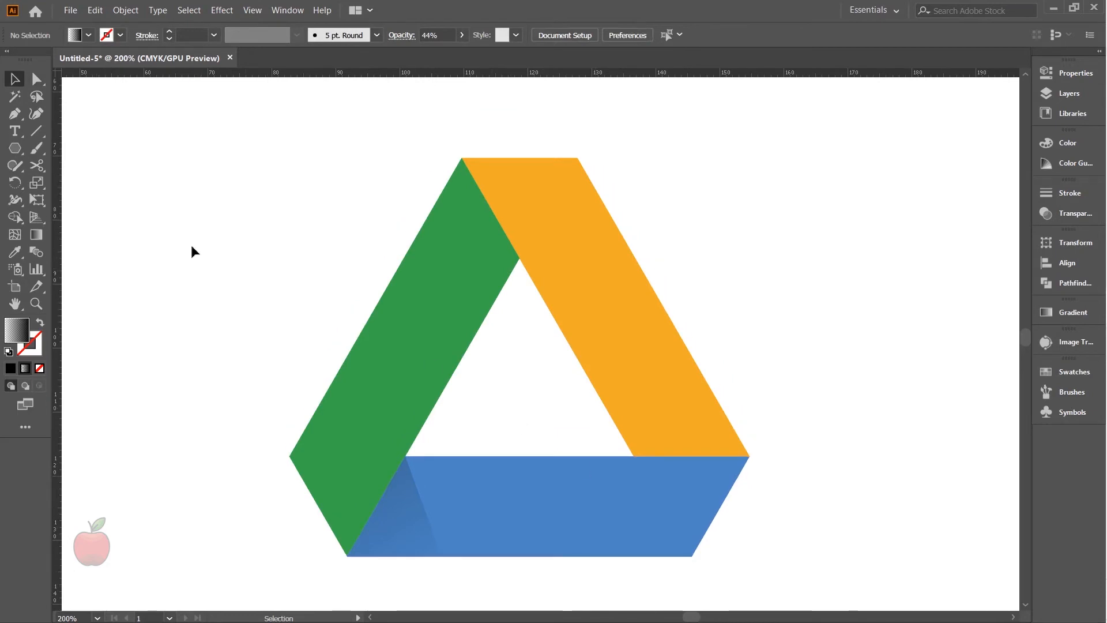
- Draw a closed shadow triangle with the Pen tool over the green bar's upper end, along its edge with the yellow bar
click(16, 114)
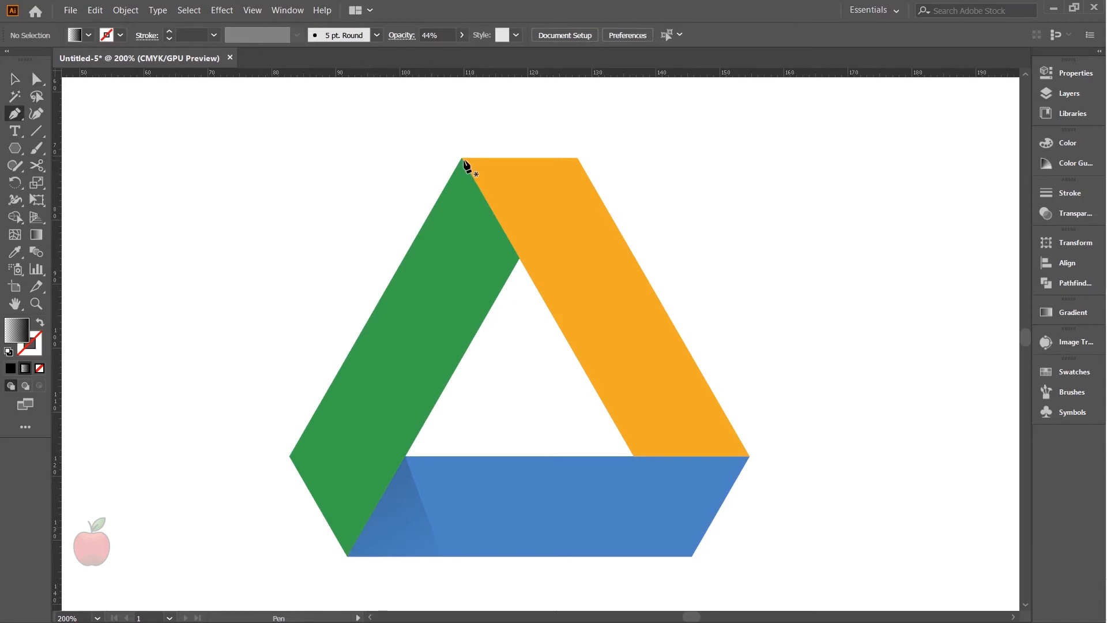
drag(462, 158, 490, 316)
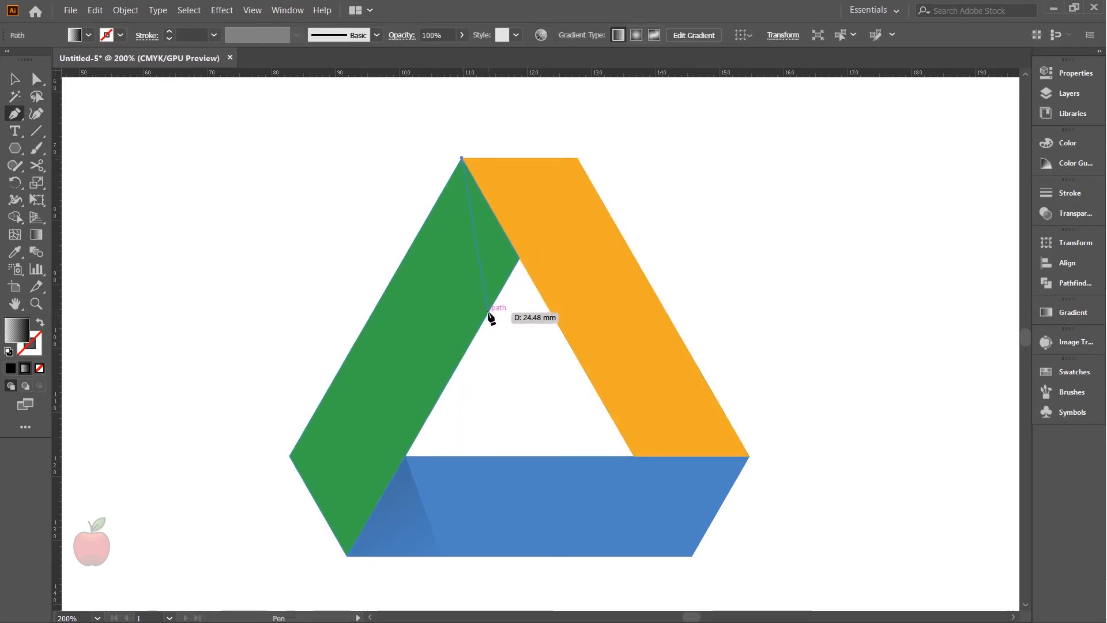
click(520, 258)
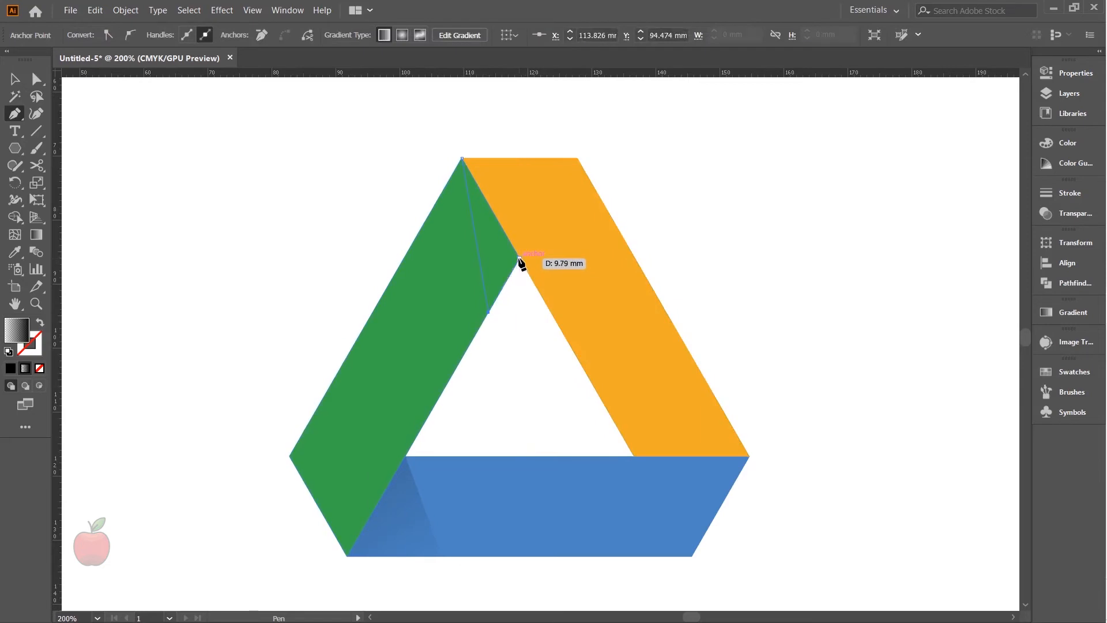
click(462, 157)
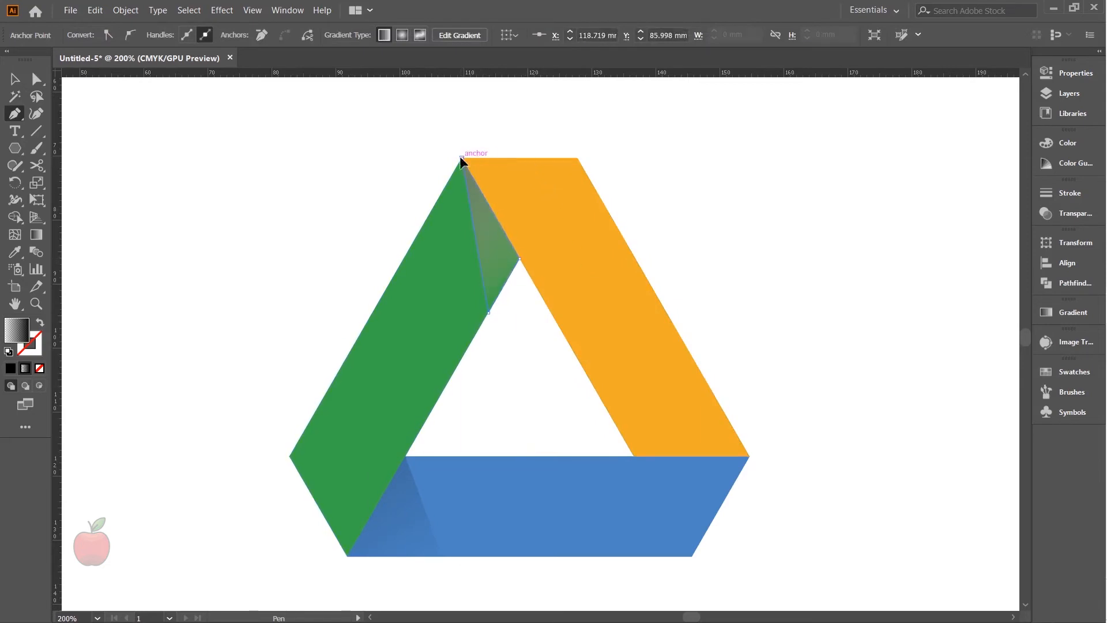
- Set the blending mode of the green bar's shadow triangle to Multiply
click(1047, 213)
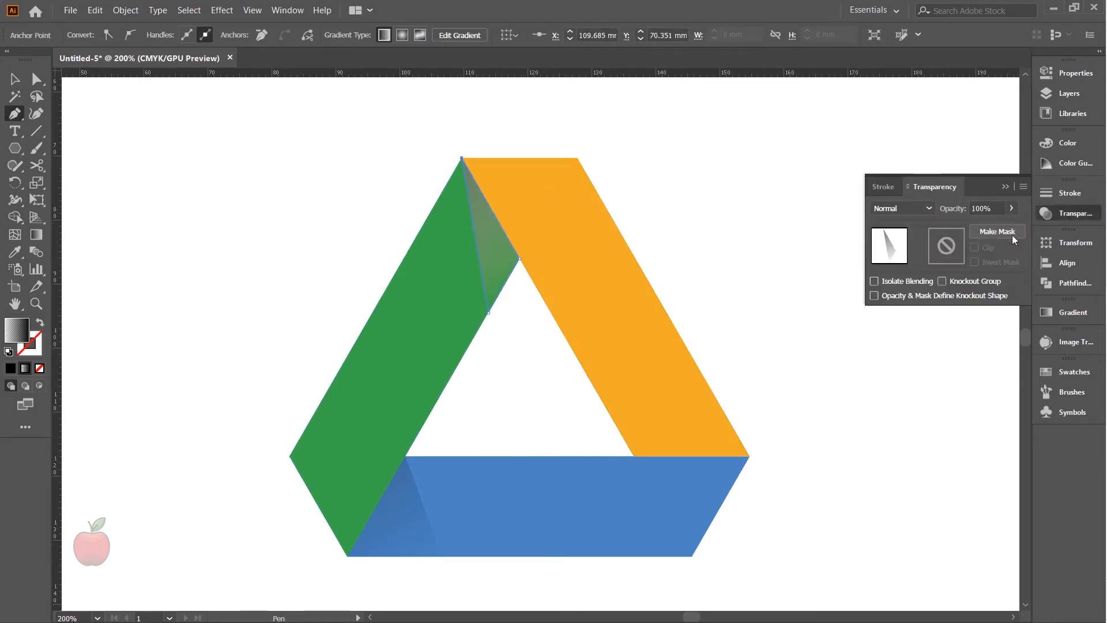
click(918, 209)
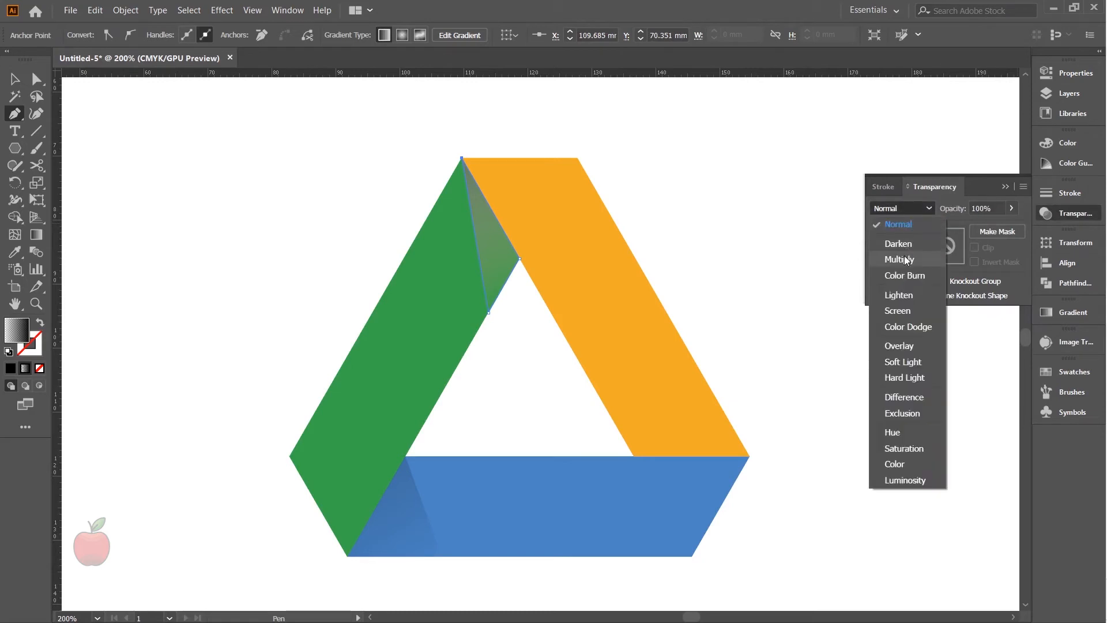
click(904, 259)
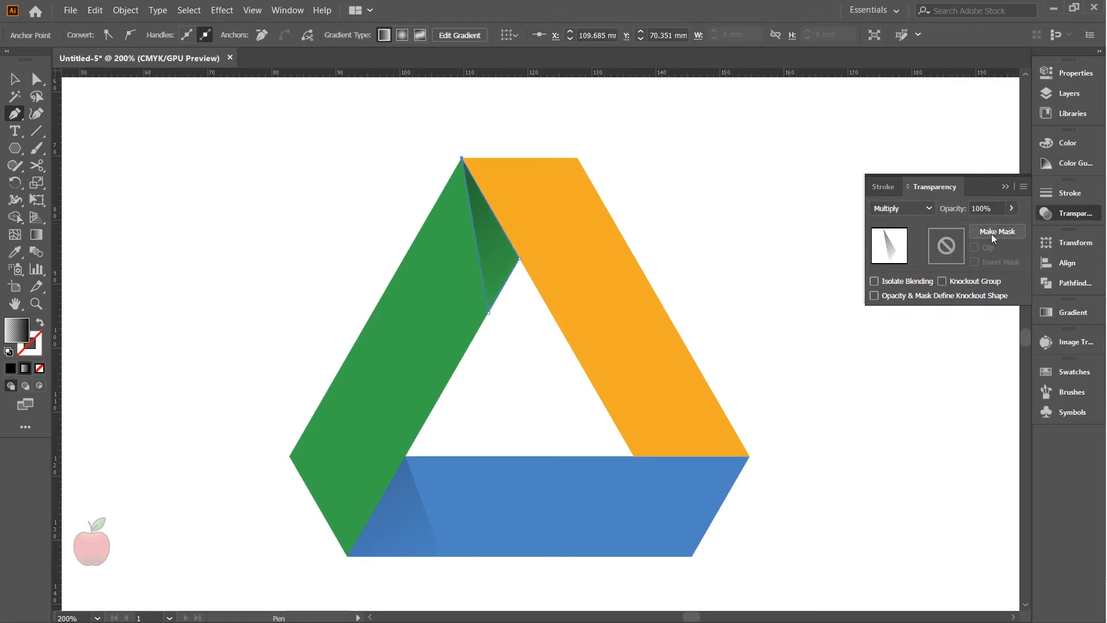
- Set the green bar's shadow triangle to 49% opacity and redirect its gradient diagonally, darkest along the yellow bar and fading toward the lower left
click(1013, 209)
click(1005, 186)
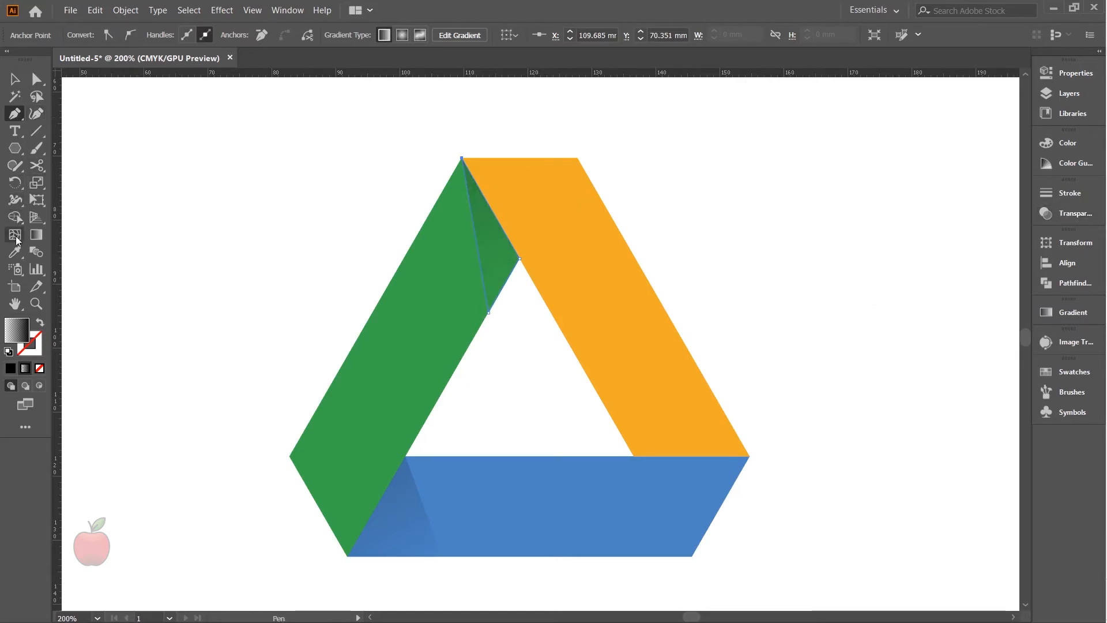
click(36, 234)
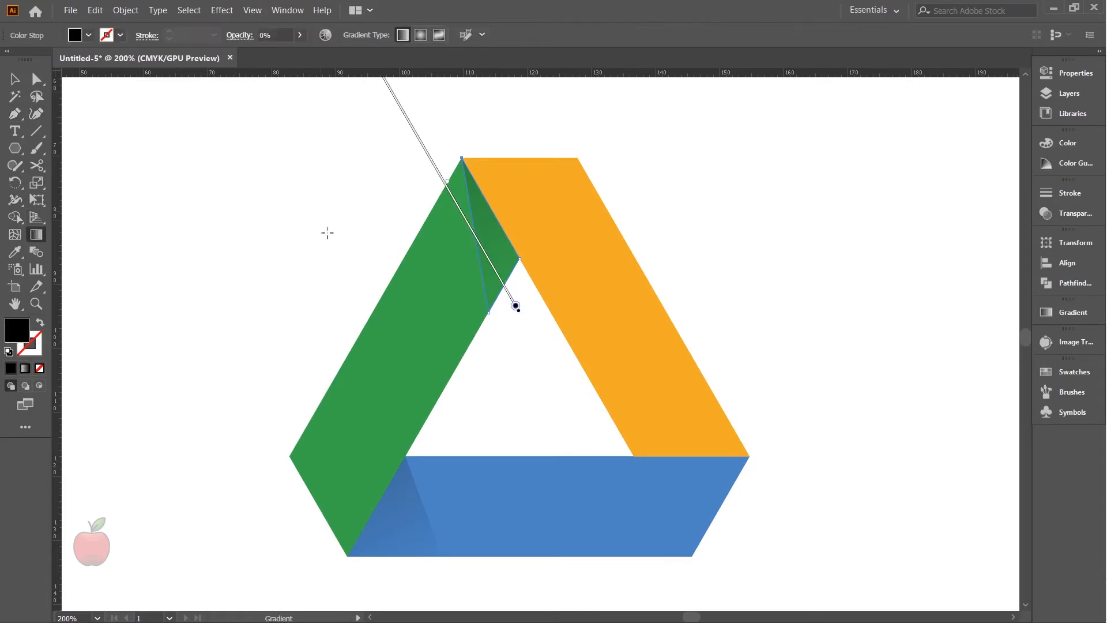
drag(420, 281, 580, 148)
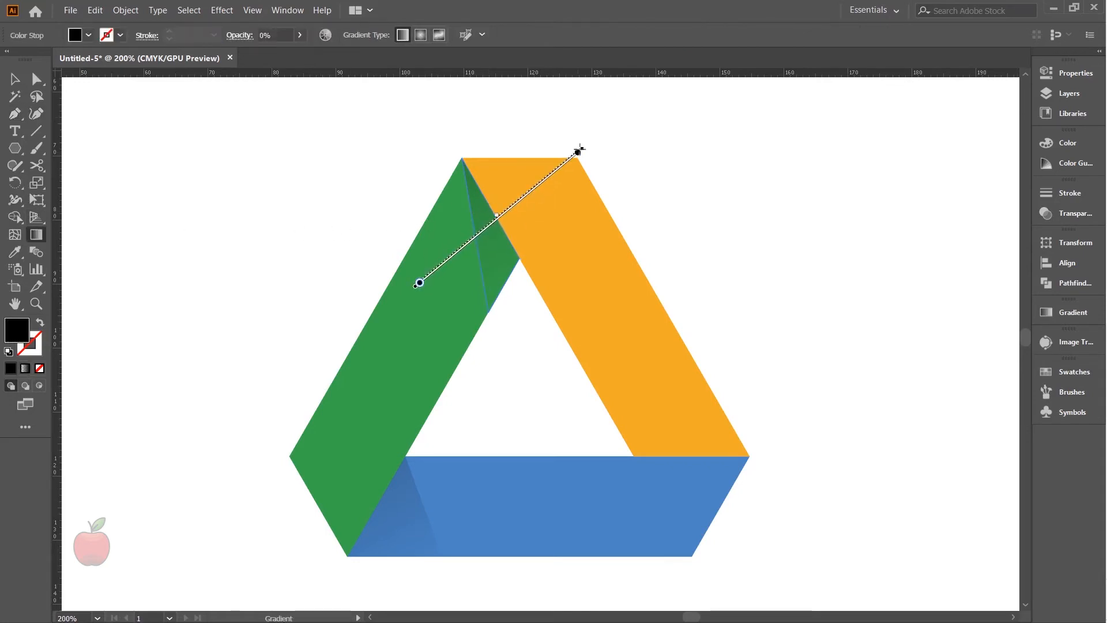
mouse_move(398, 321)
mouse_down()
mouse_move(573, 178)
mouse_move(585, 146)
mouse_up()
drag(445, 274, 554, 132)
click(15, 79)
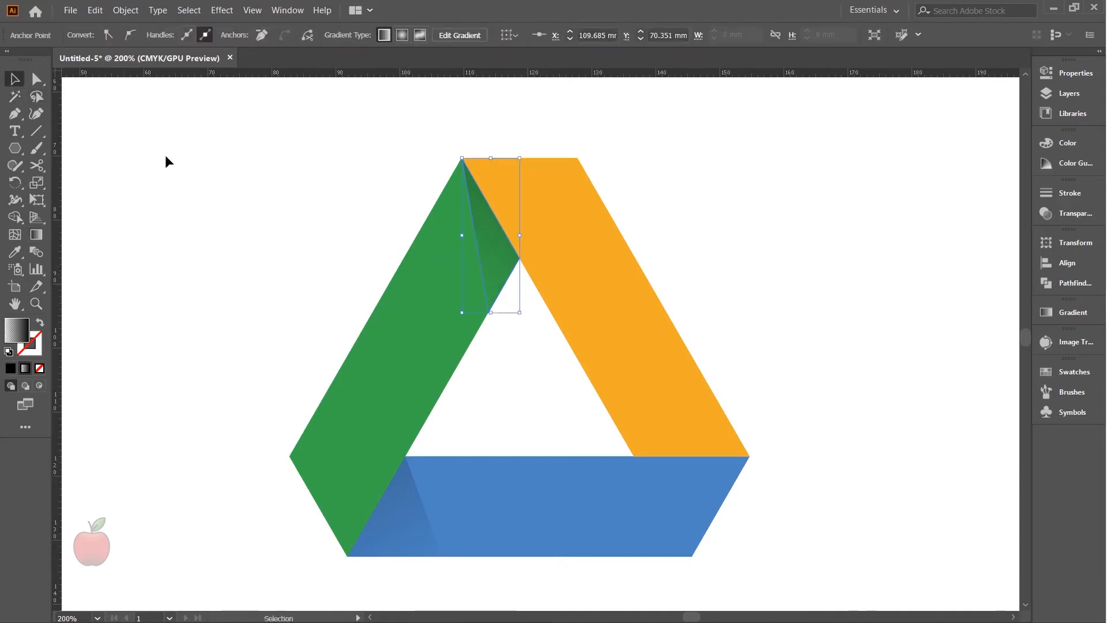
click(365, 240)
key(ctrl+1)
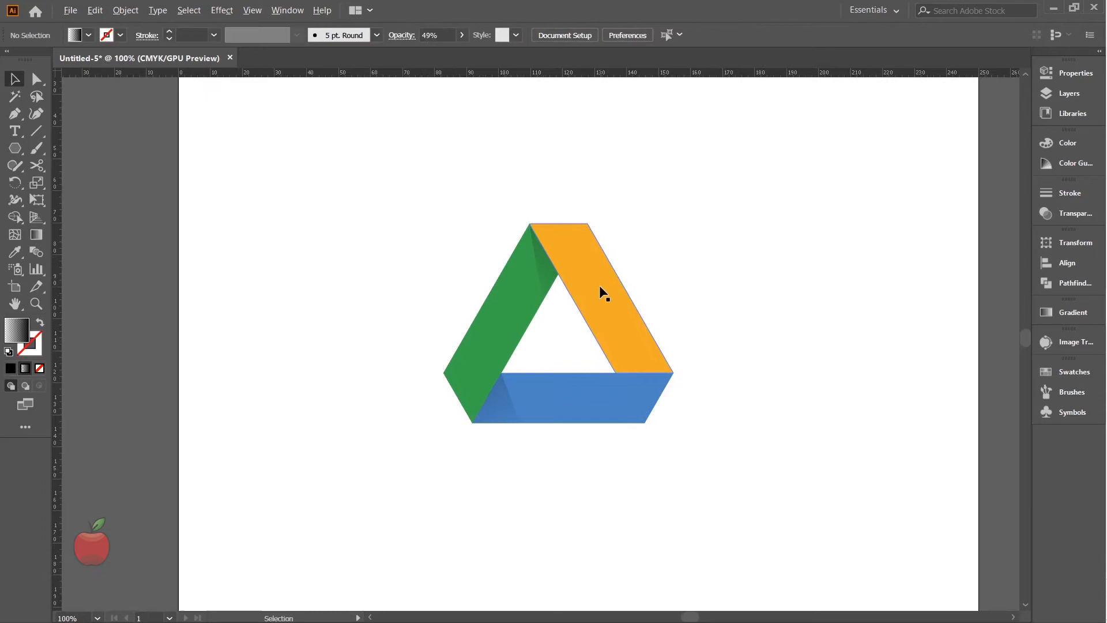
- Lower the opacity of the green bar's shadow triangle to 32% and deselect it
click(544, 266)
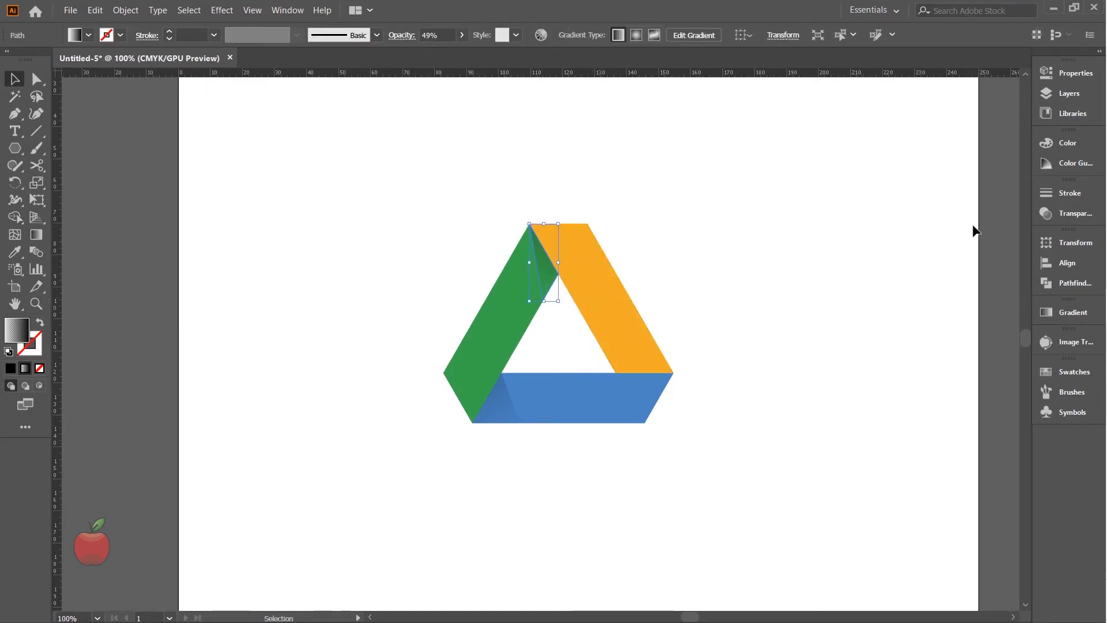
click(1065, 218)
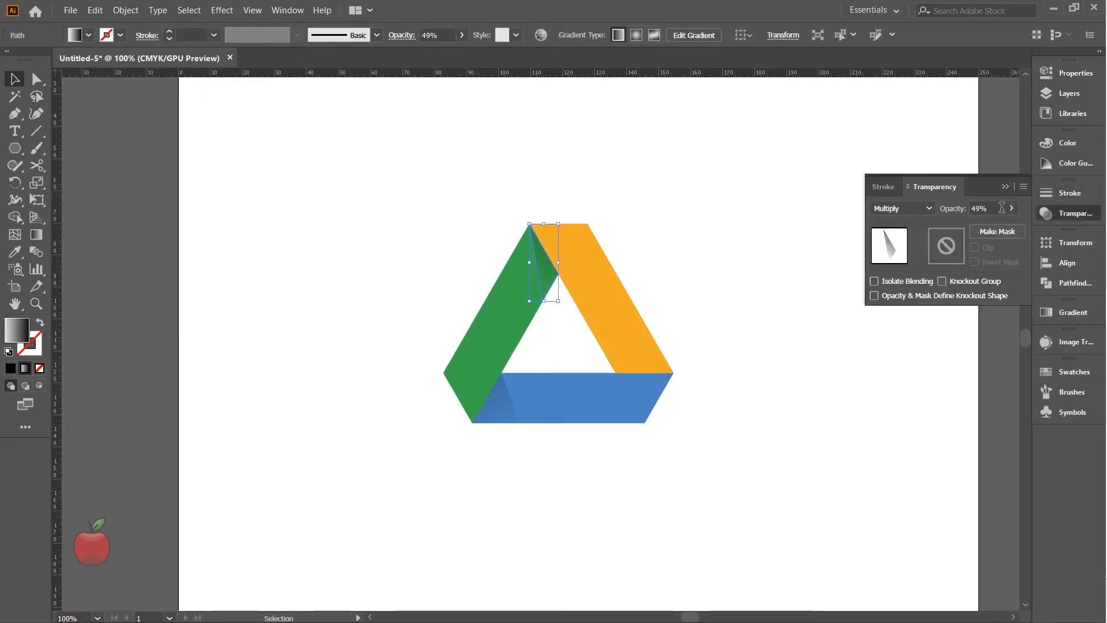
drag(1012, 208, 973, 225)
click(10, 81)
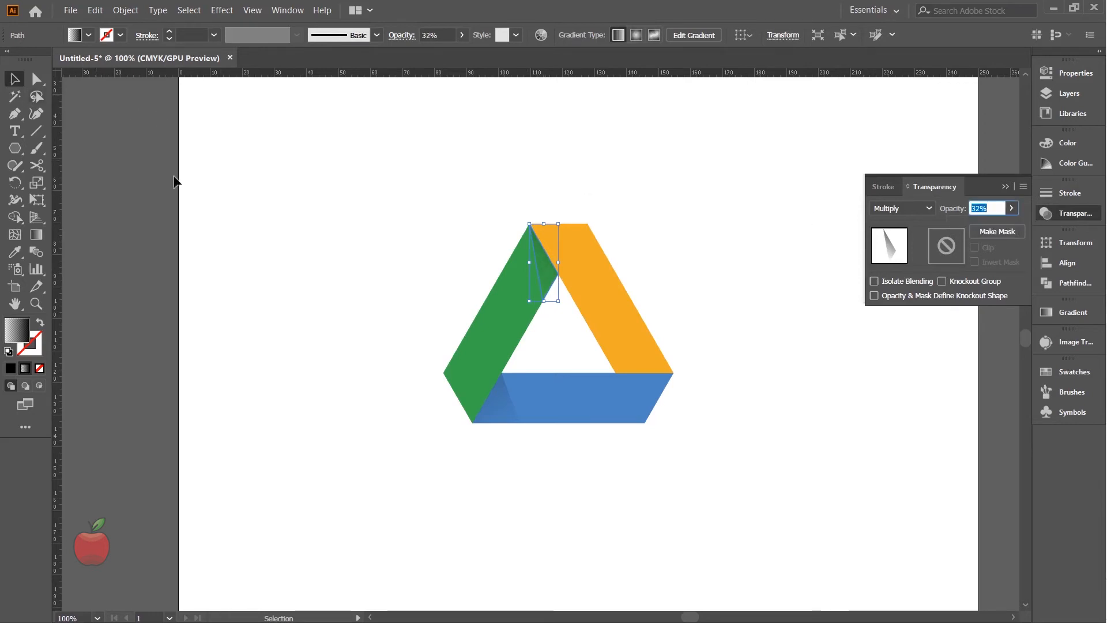
click(283, 209)
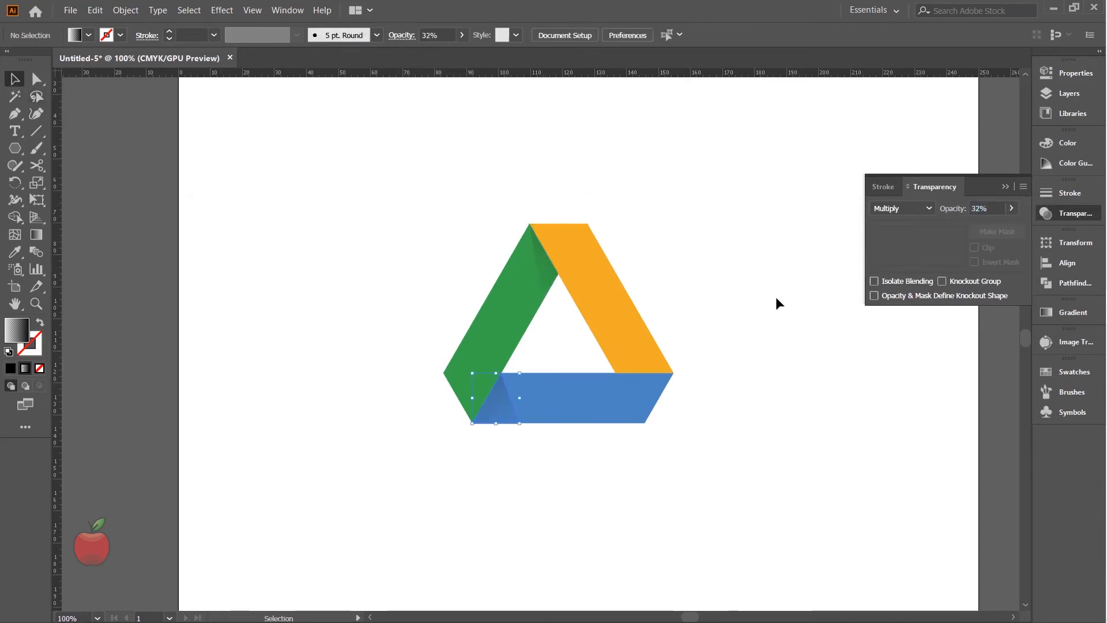
- Lower the opacity of the shadow triangle on the blue bar to 23% and deselect it
click(1012, 208)
drag(980, 229, 974, 231)
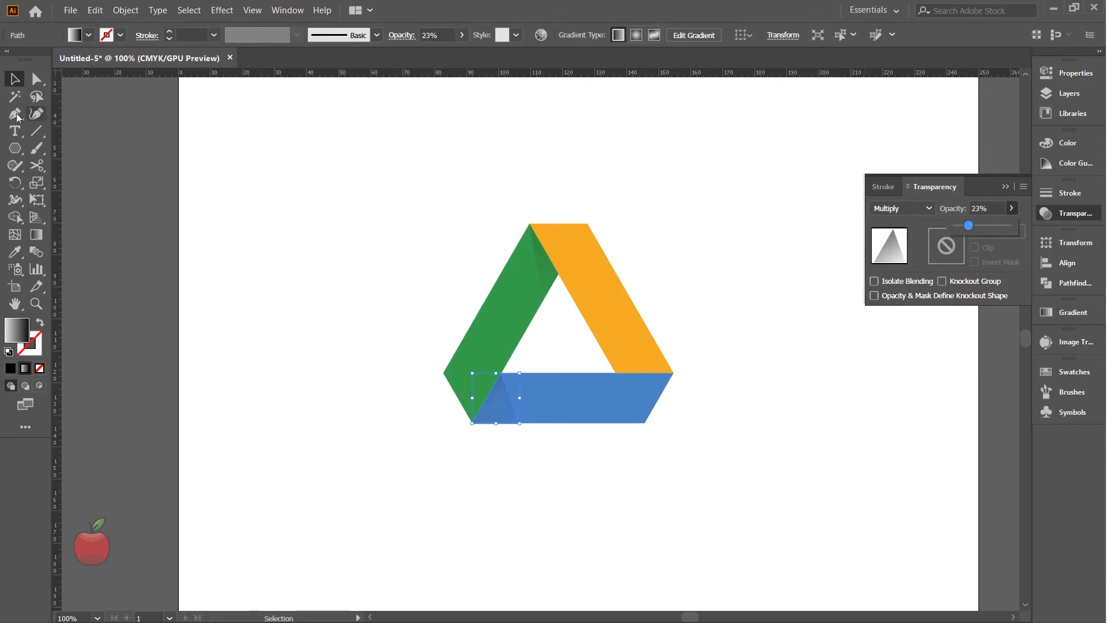
click(15, 86)
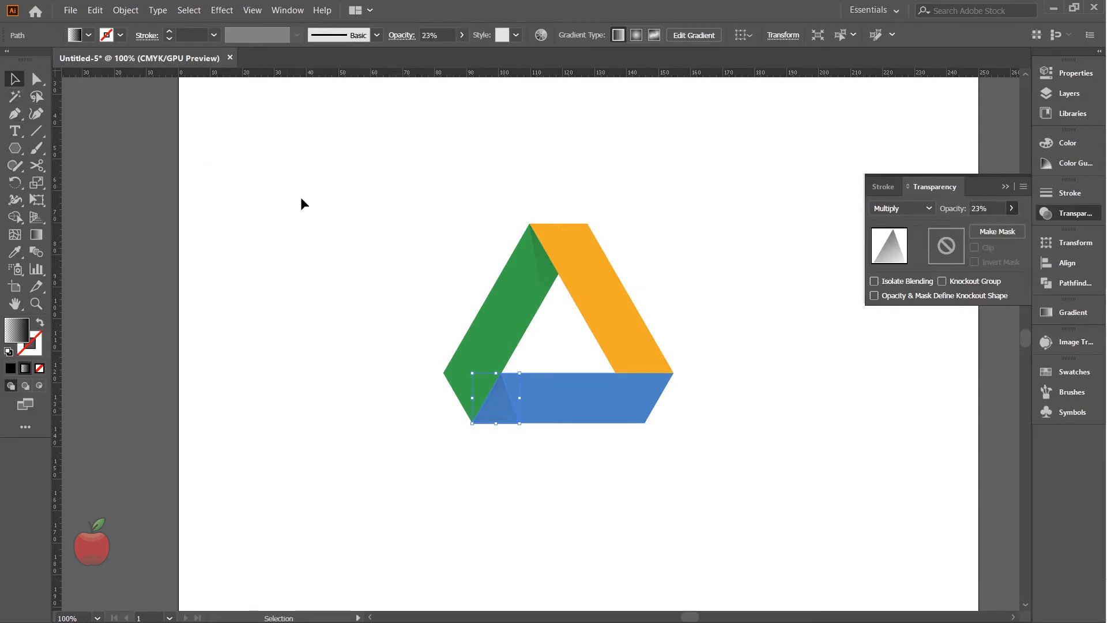
click(388, 235)
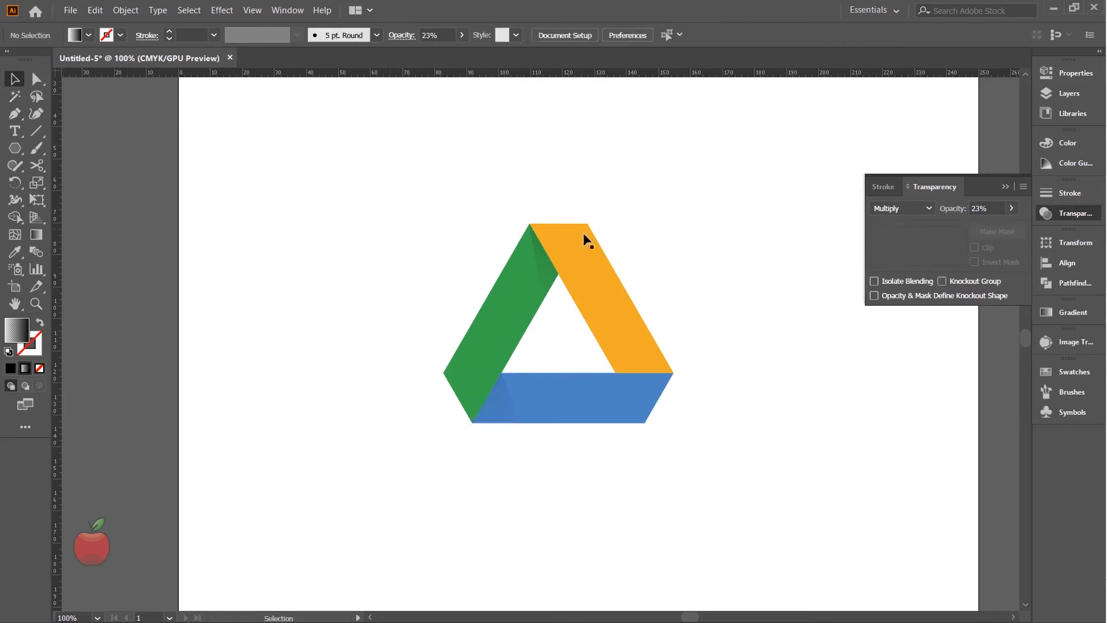
- Enlarge the finished triangular logo and place it off the artboard, below the four-colour G
click(1007, 187)
scroll(767, 245, right, 2)
scroll(611, 324, up, 1)
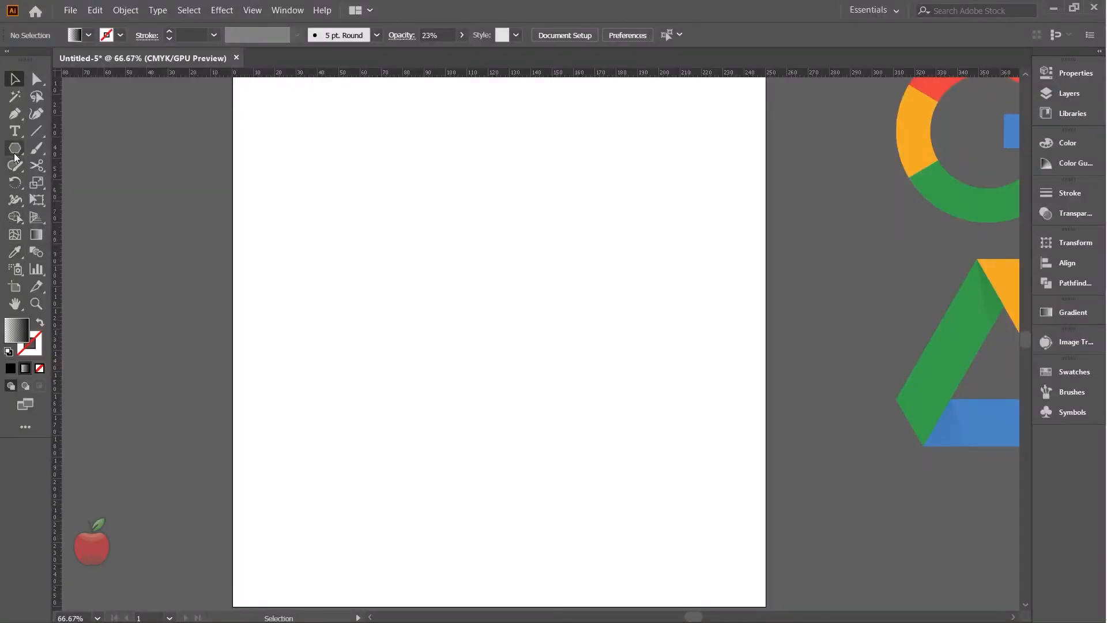
- Draw a circle about 106 mm in diameter centred on the artboard, with a black fill and no stroke, and deselect it
drag(15, 155, 83, 180)
drag(499, 339, 598, 451)
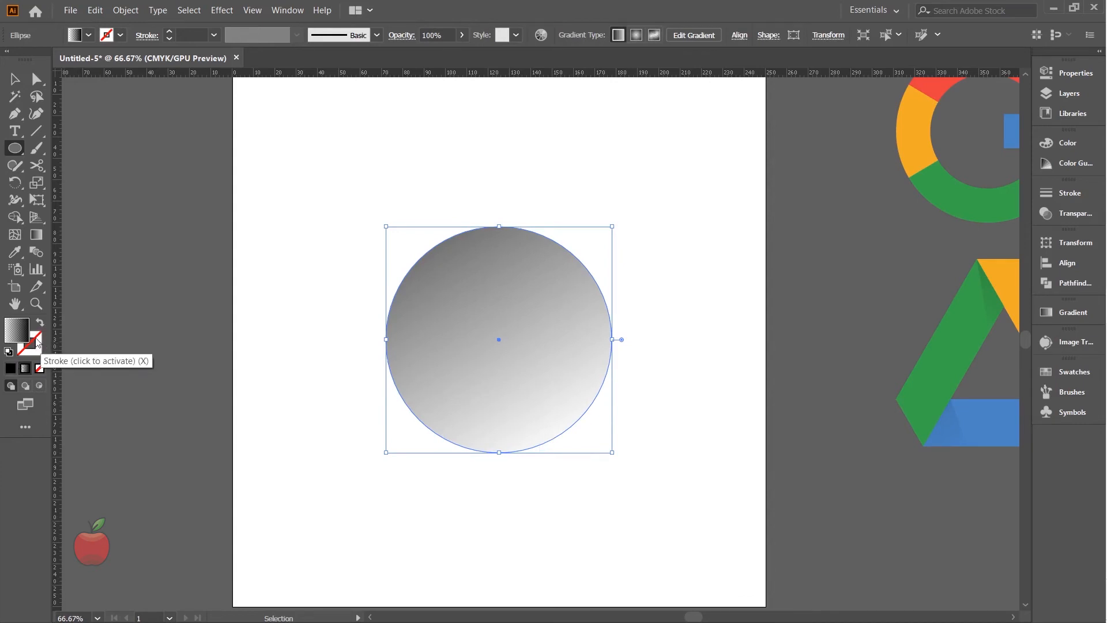
click(41, 369)
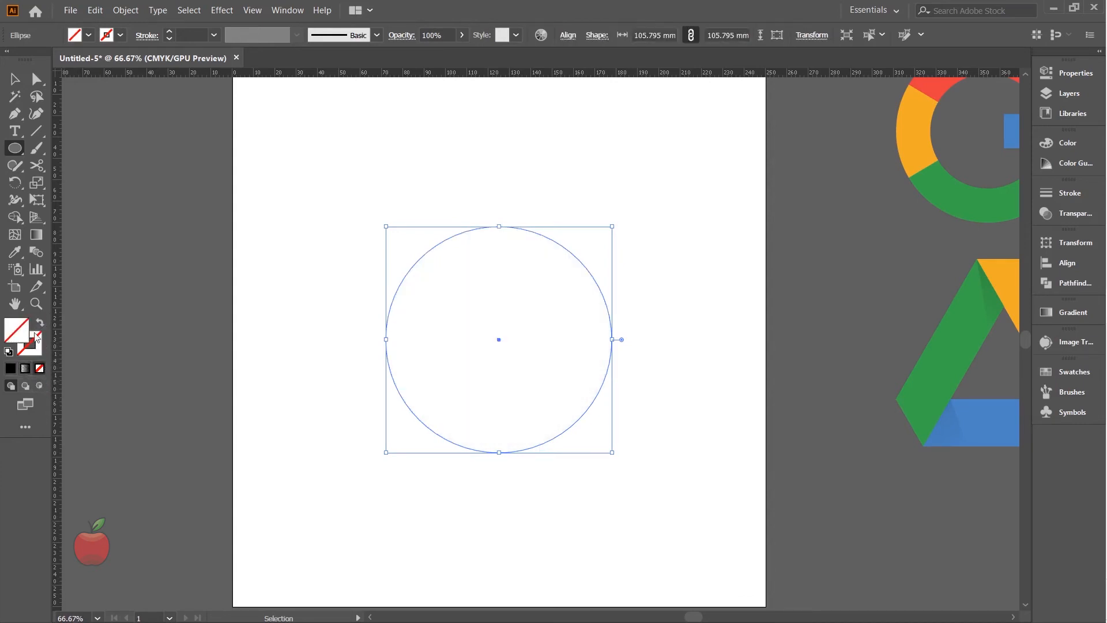
click(35, 344)
click(11, 370)
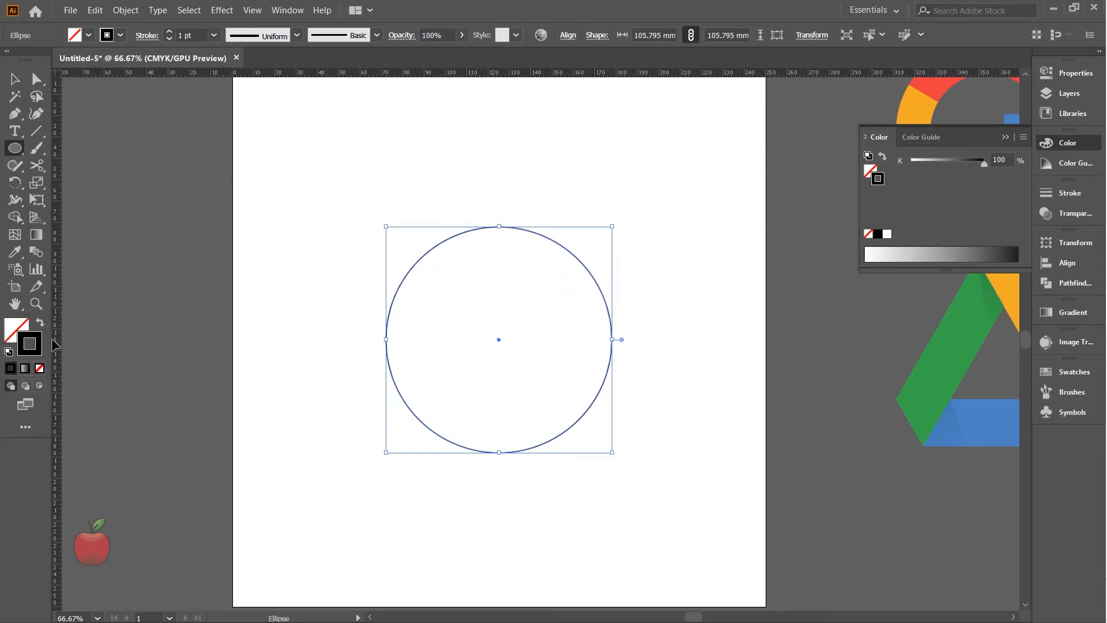
click(40, 325)
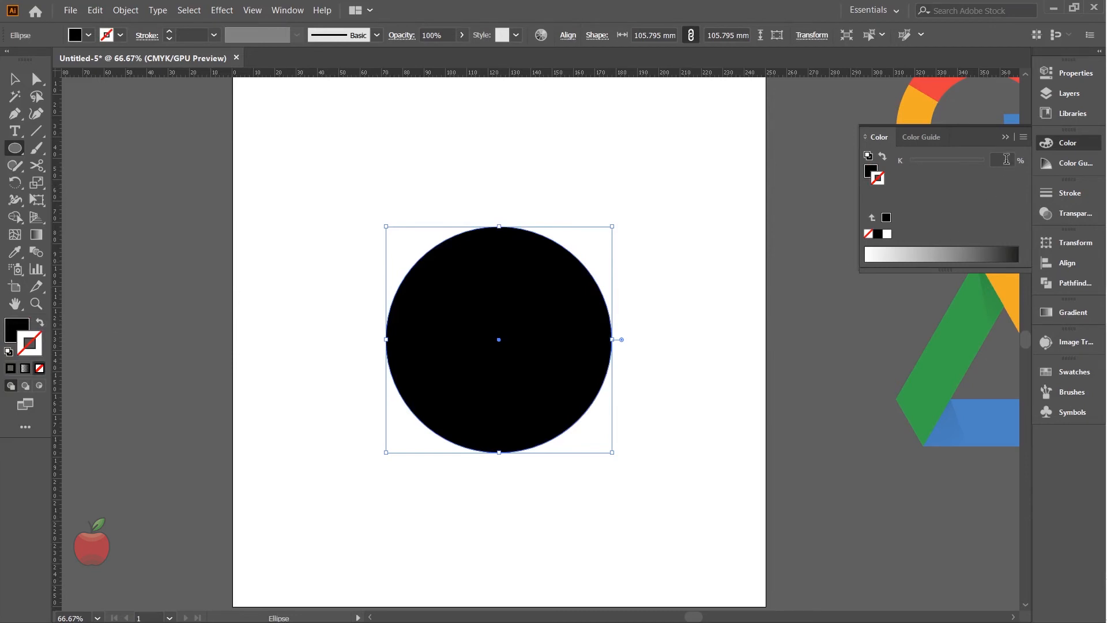
click(1008, 138)
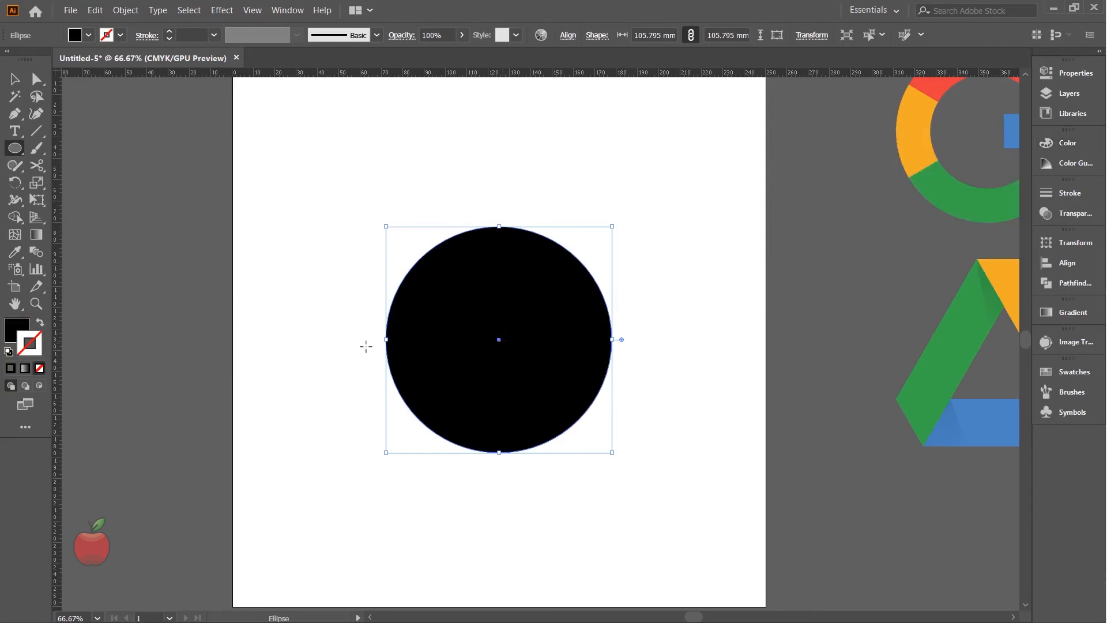
click(15, 79)
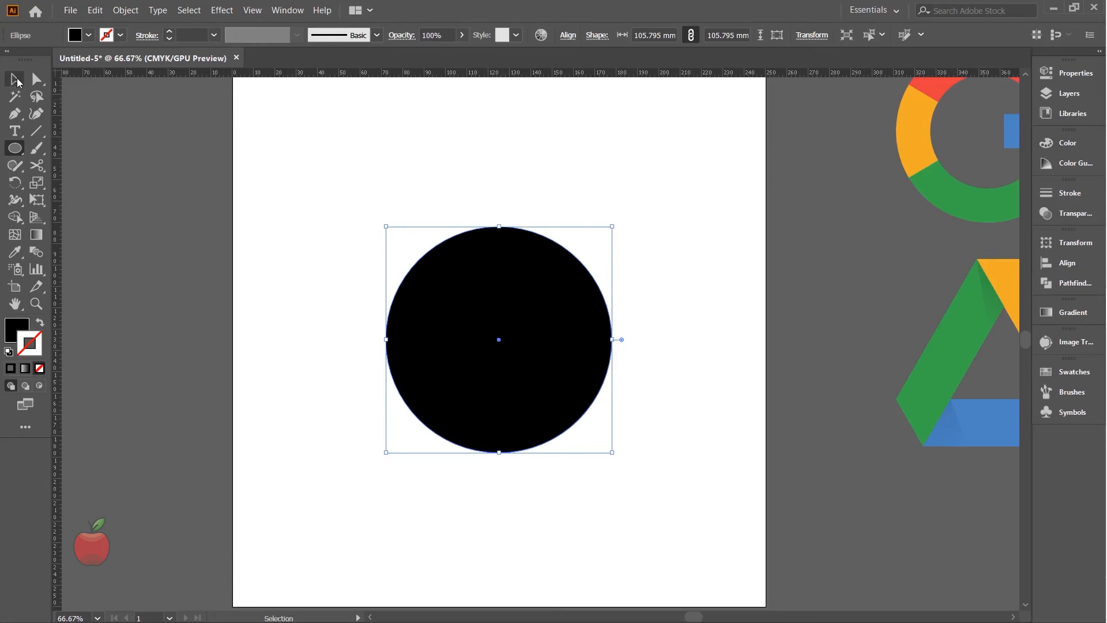
click(366, 312)
- Draw a second, concentric circle about 37 mm in diameter inside the black circle
click(19, 149)
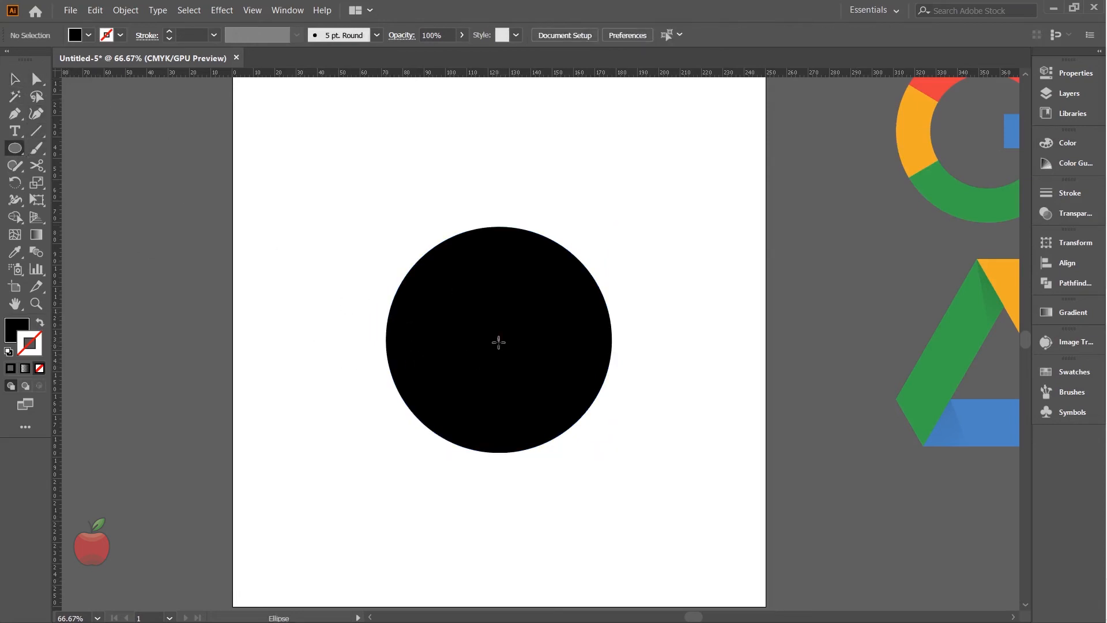
drag(499, 338, 538, 379)
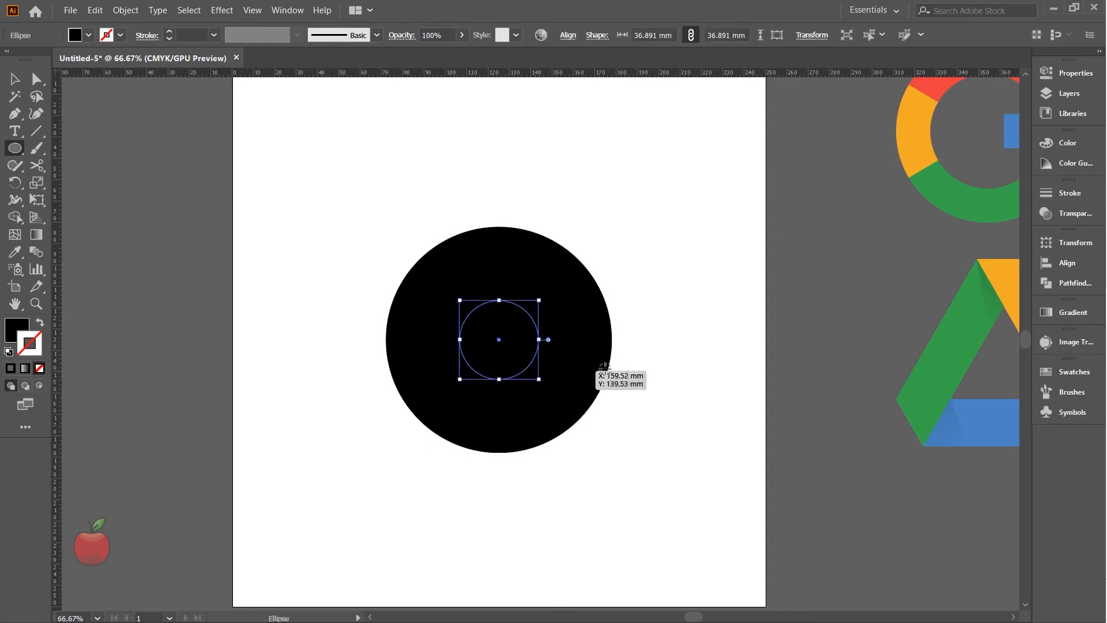
- Try to cut the small inner circle out of the large black circle with Minus Front, and undo the cut
click(14, 79)
drag(638, 293, 471, 387)
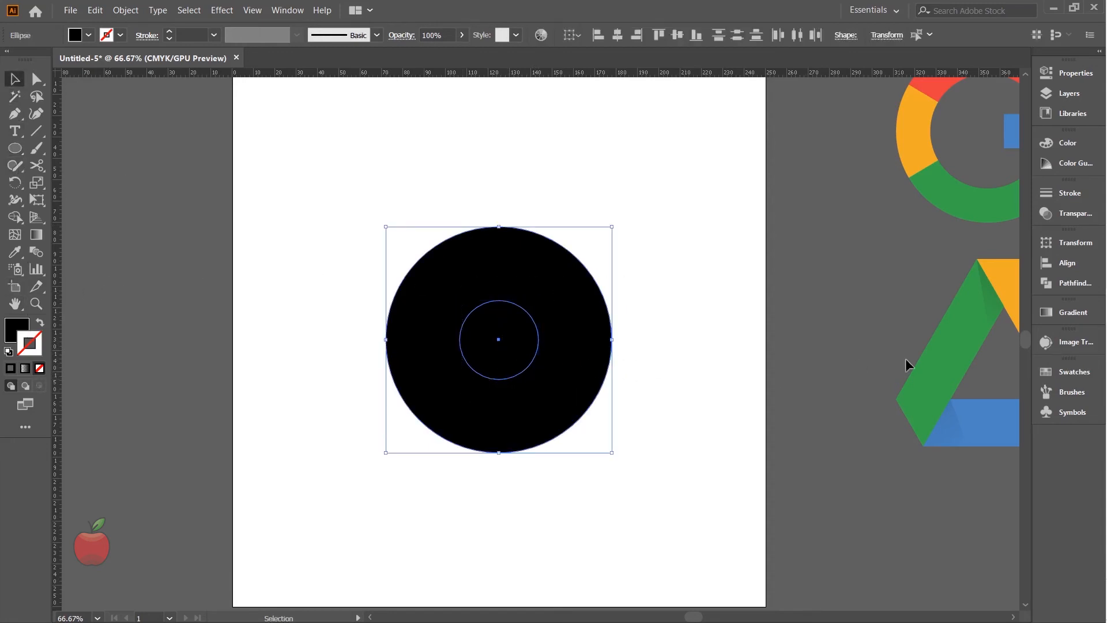
click(1074, 285)
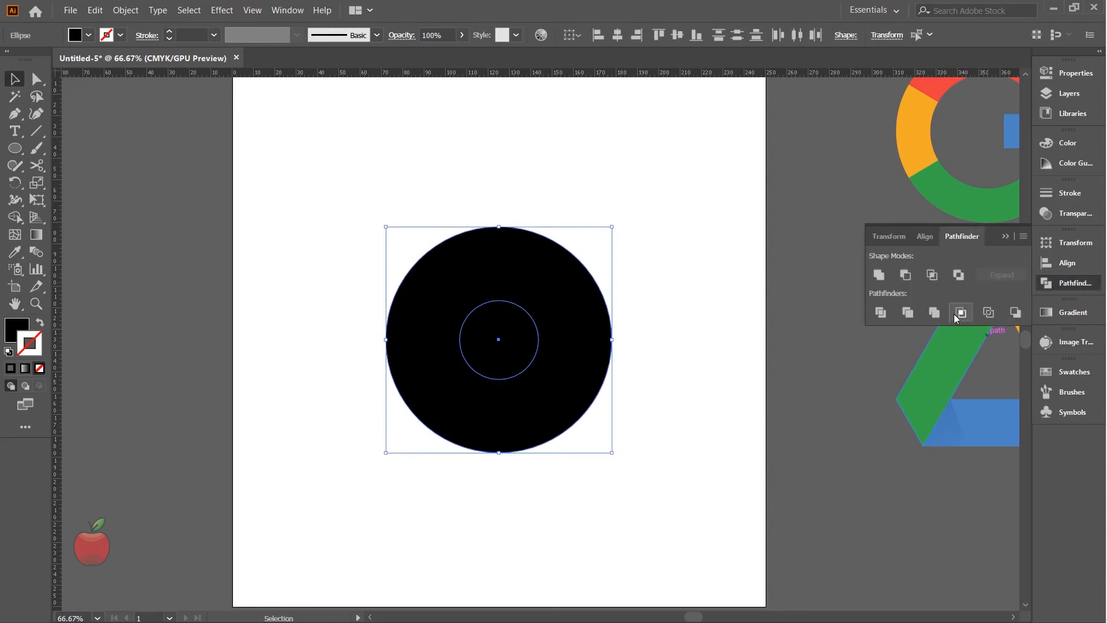
click(907, 275)
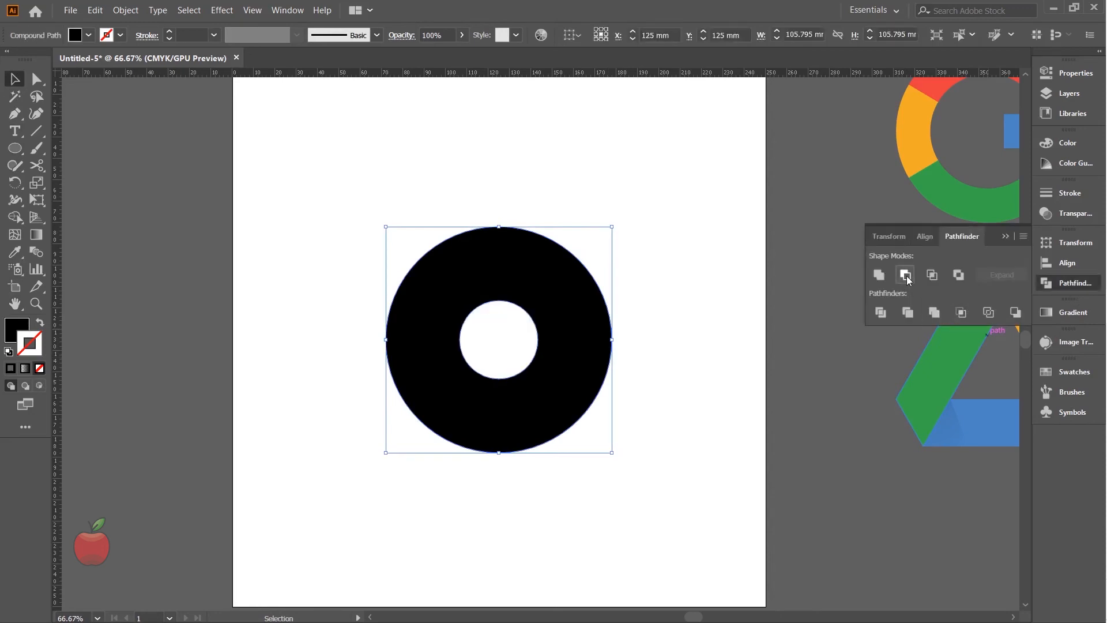
click(1005, 235)
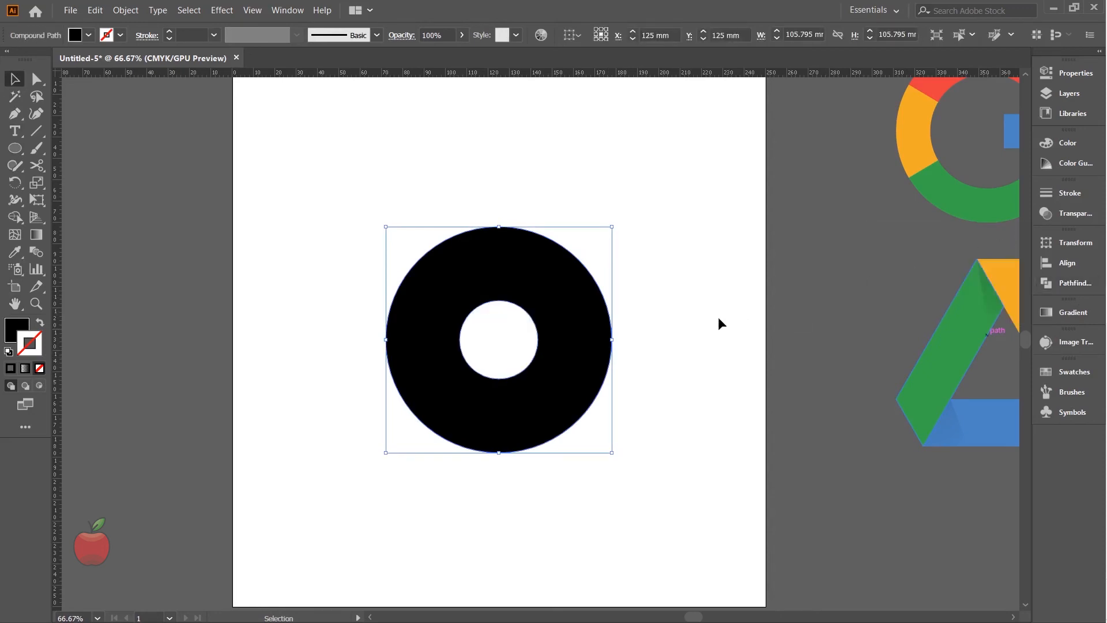
key(a)
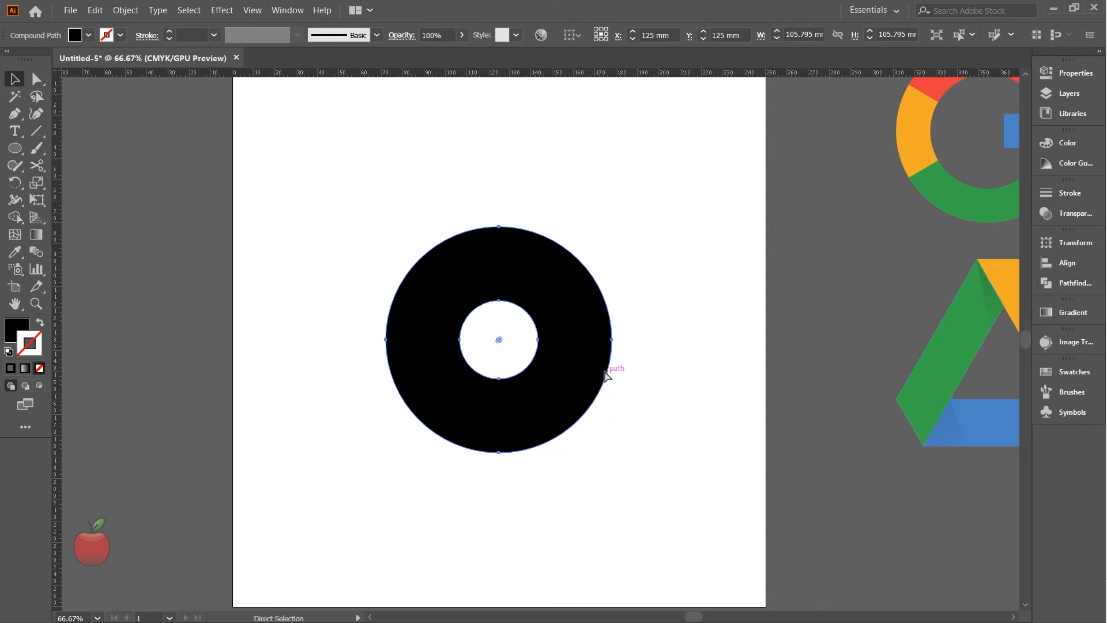
key(ctrl+z)
key(v)
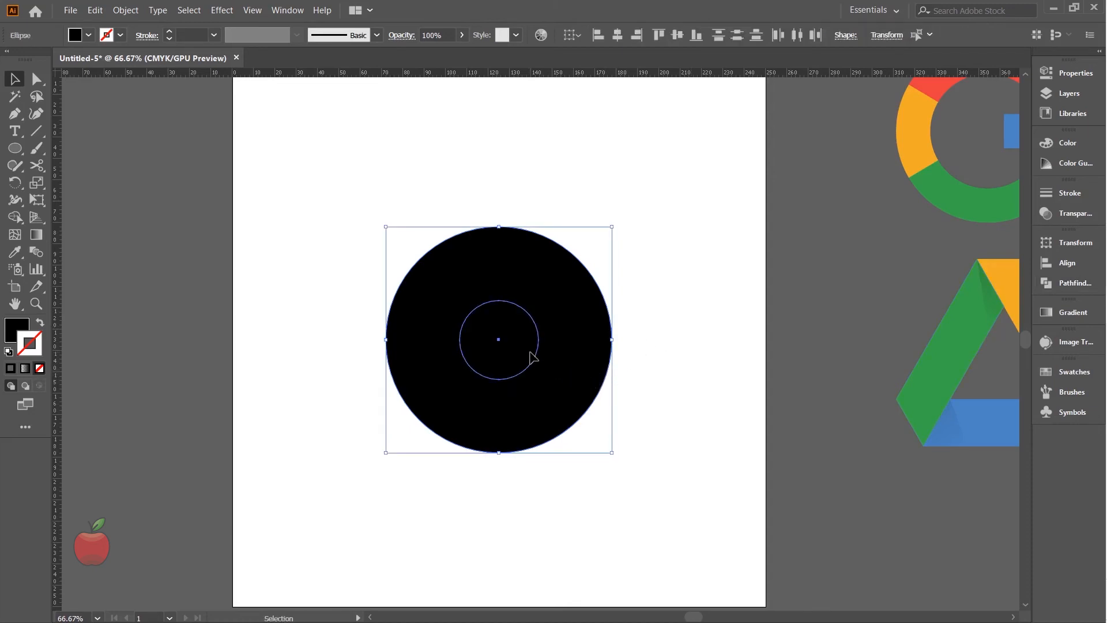
- Enlarge the inner circle slightly about its centre, keeping it round and concentric with the large circle
click(613, 386)
click(520, 355)
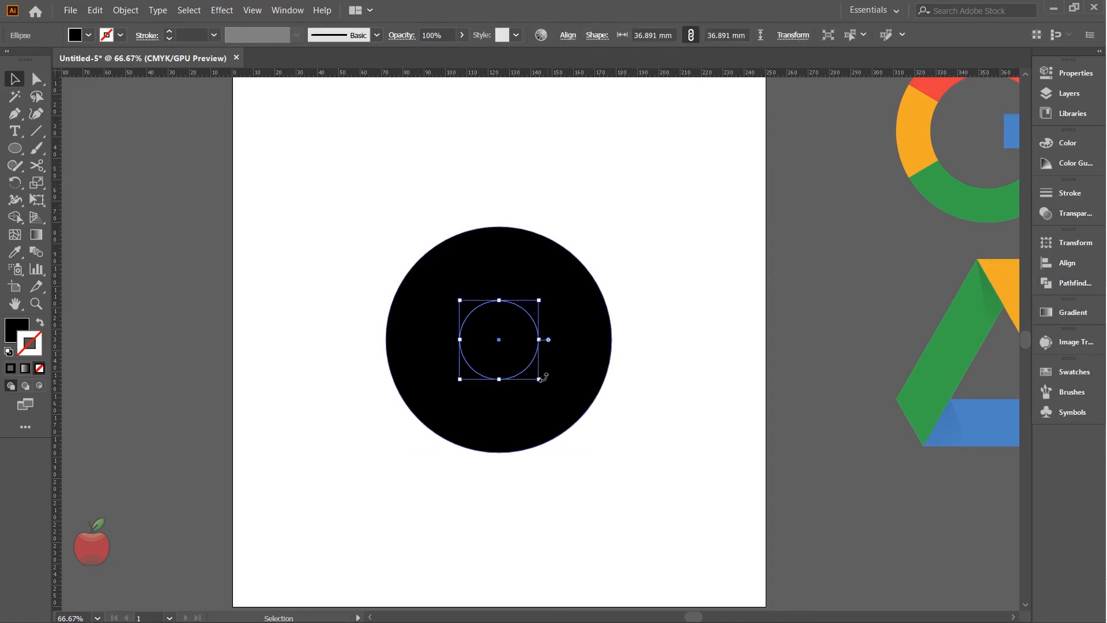
drag(540, 381, 547, 387)
- Subtract the enlarged inner circle from the large black circle with Minus Front to form a ring, and deselect it
drag(635, 265, 474, 424)
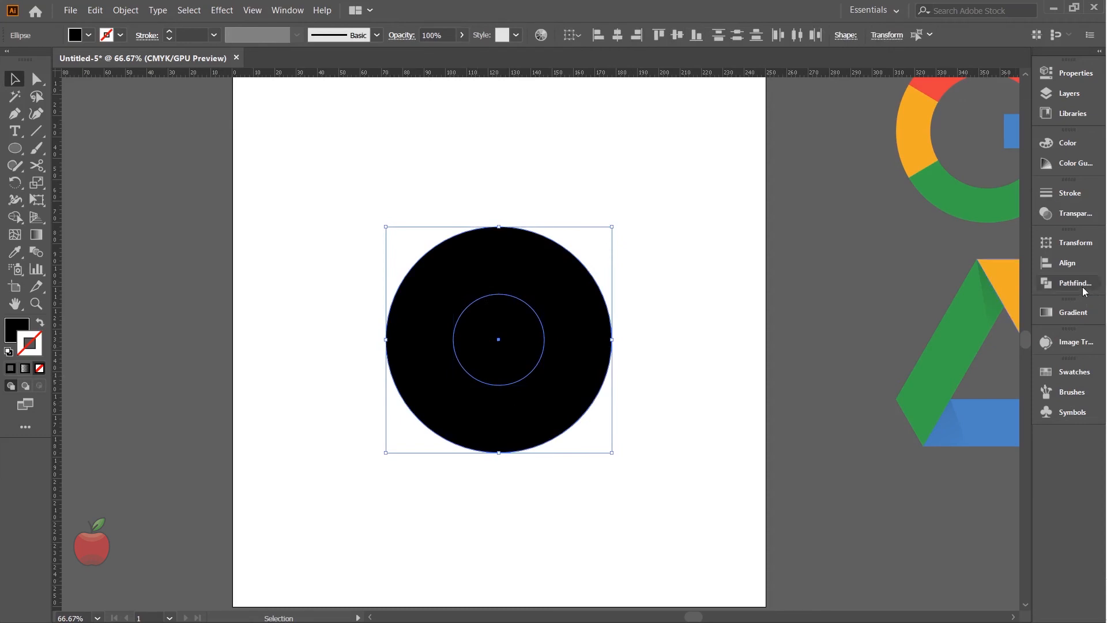
click(1077, 284)
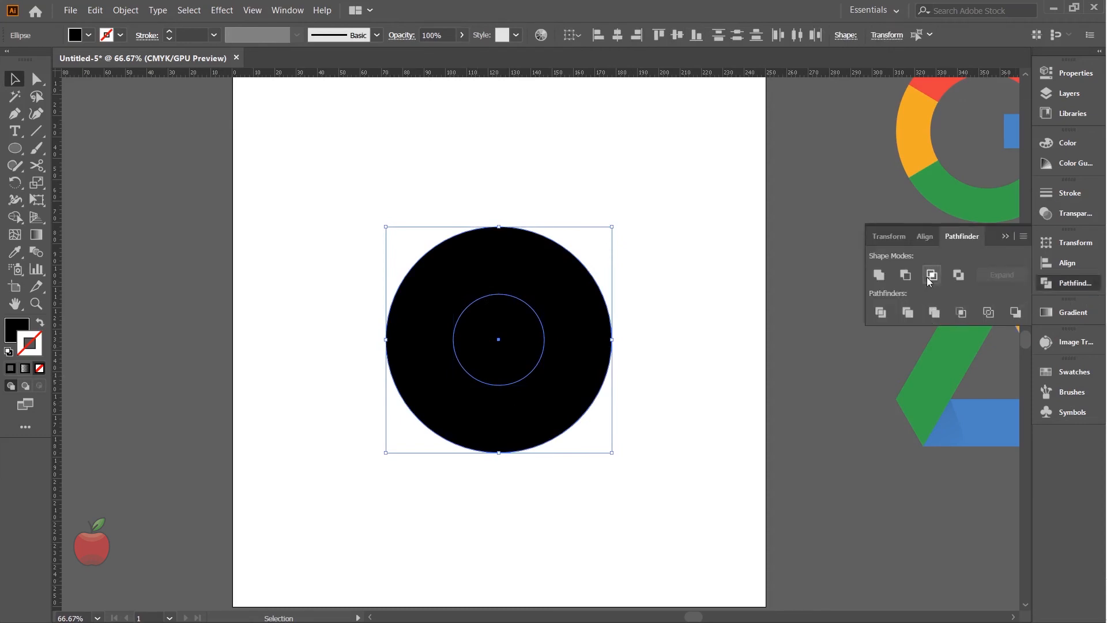
click(907, 275)
click(643, 379)
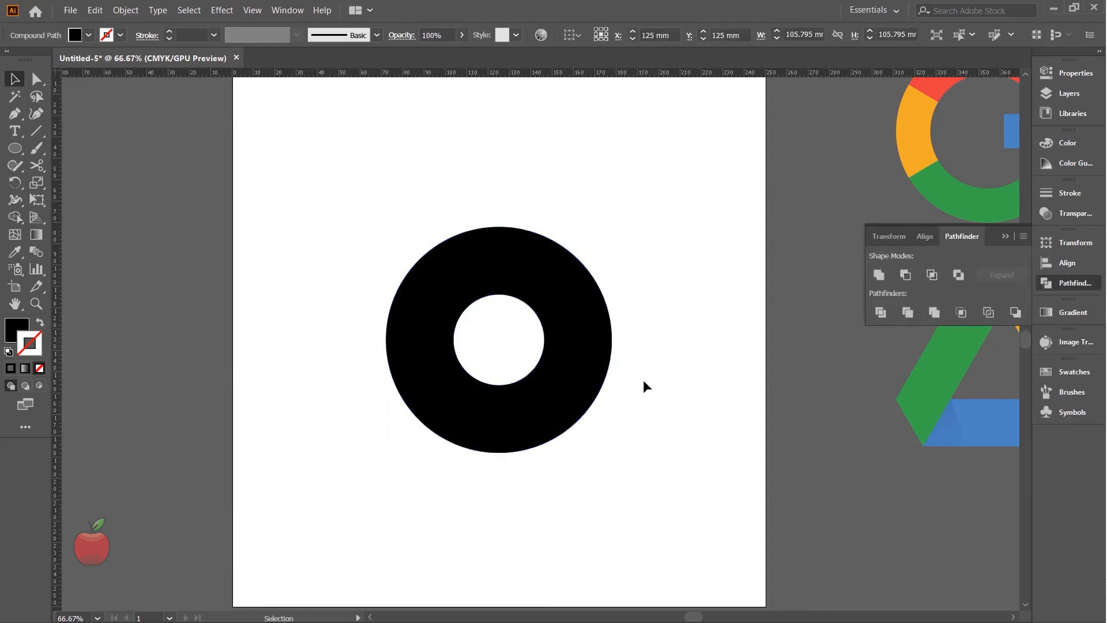
- Draw a straight horizontal Pen line from the top anchor of the inner circle rightward to just beyond the ring's outer edge
scroll(499, 417, up, 1)
scroll(548, 415, up, 3)
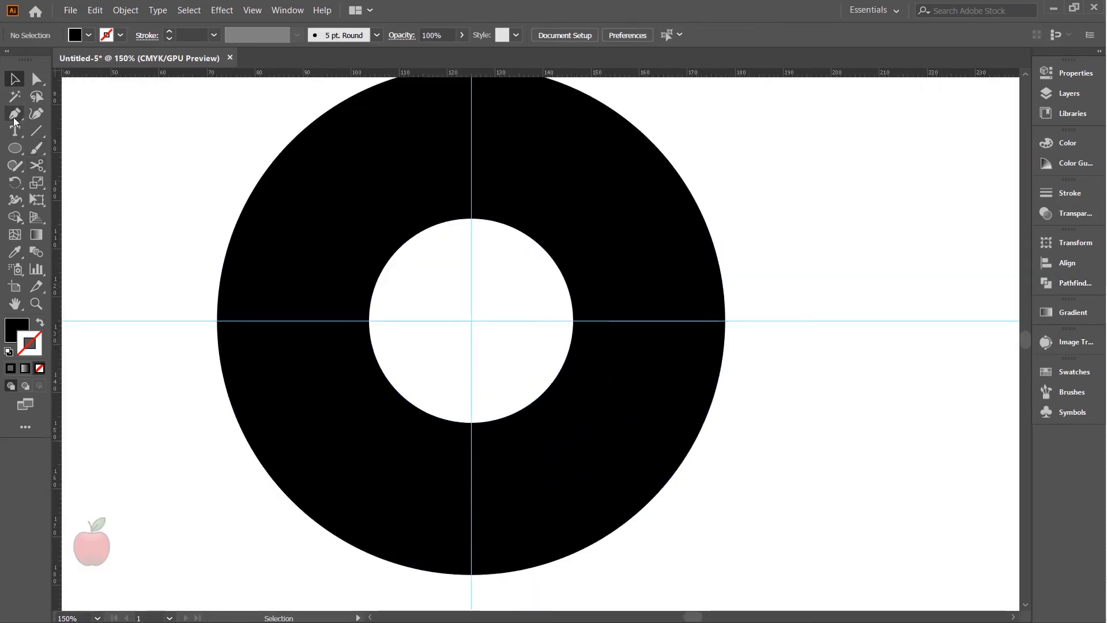
click(15, 114)
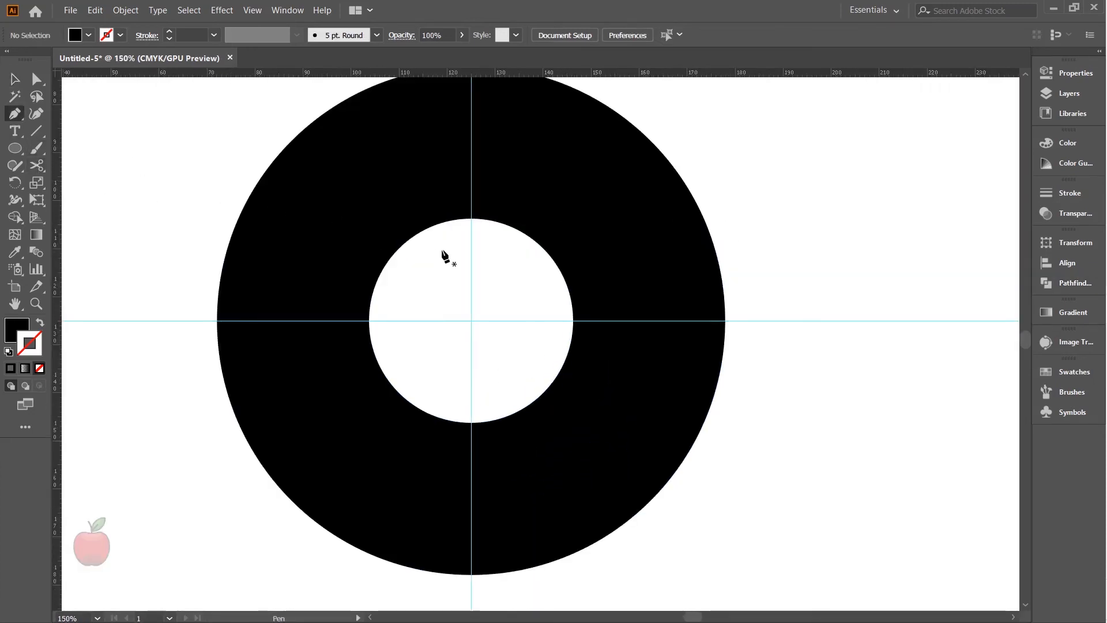
click(471, 219)
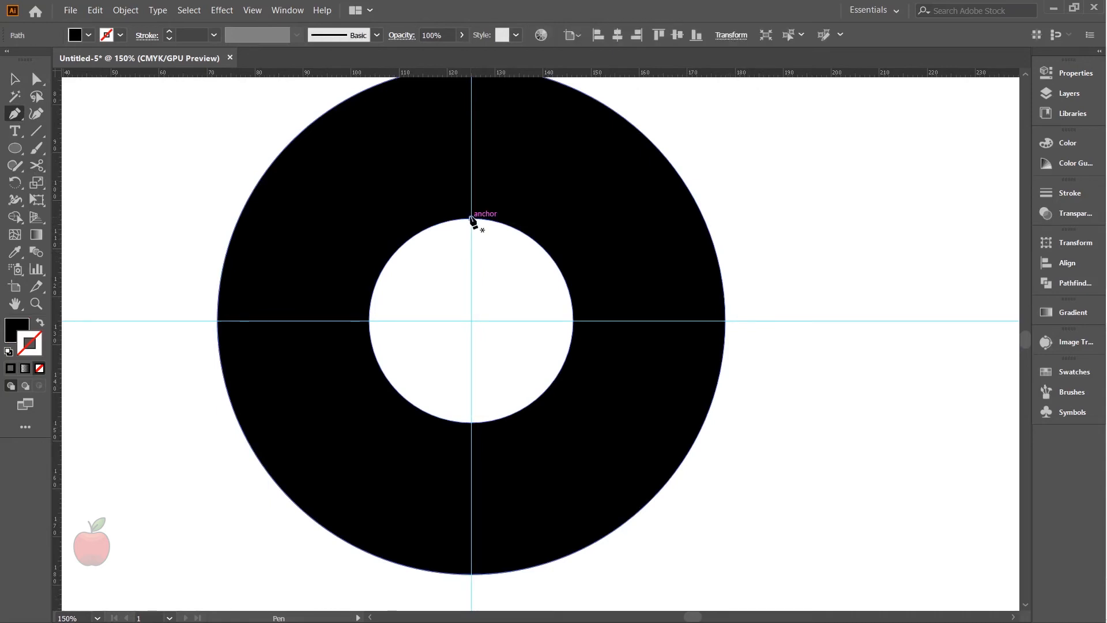
shift+click(726, 219)
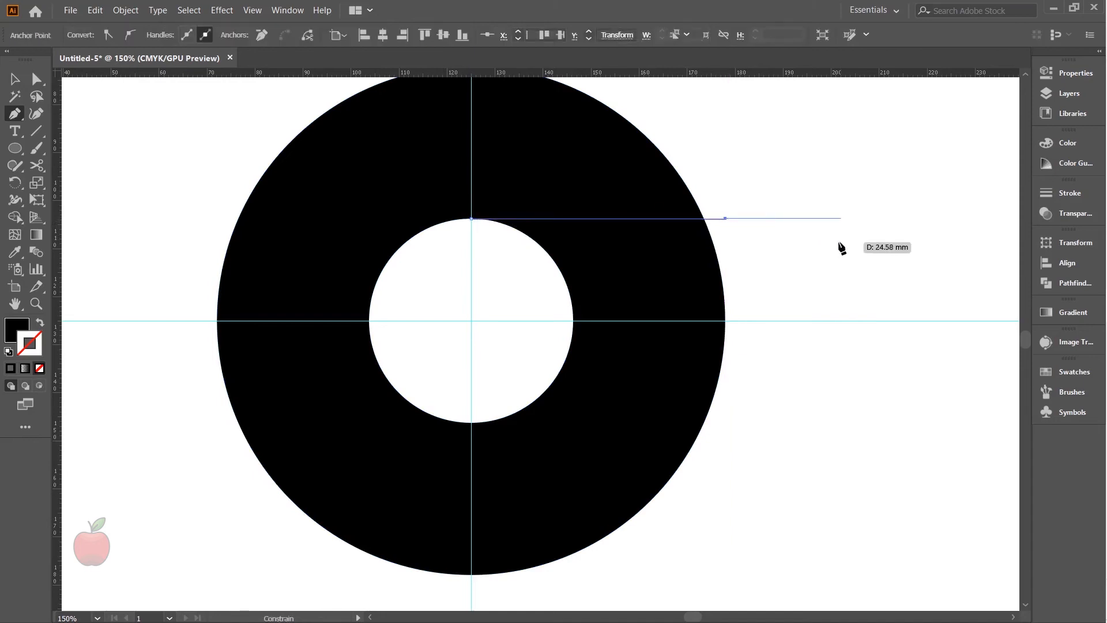
key(Escape)
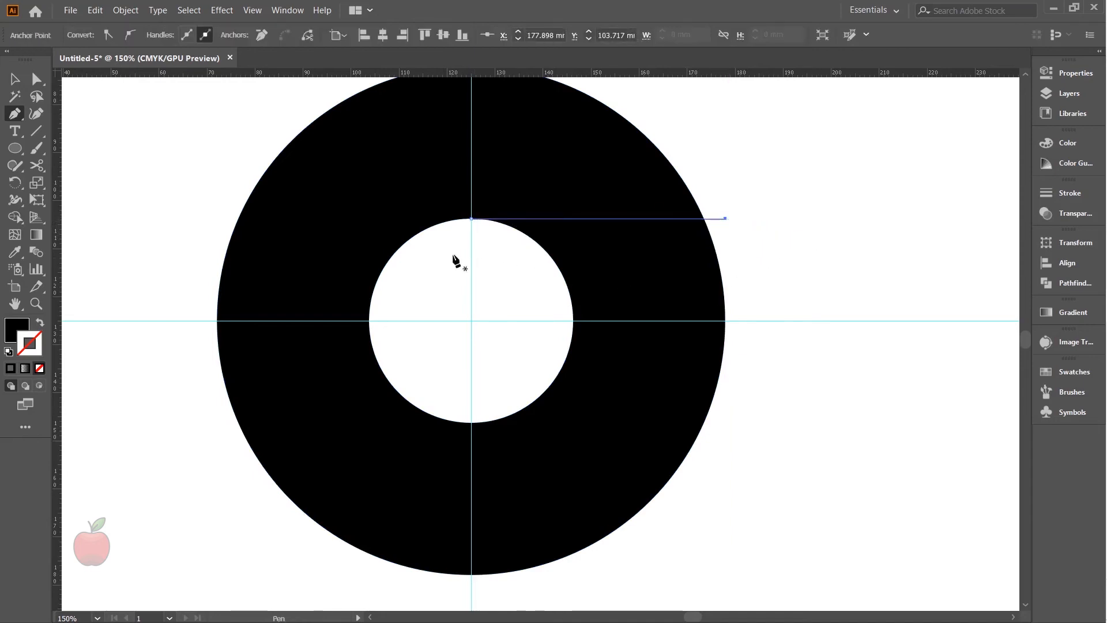
key(v)
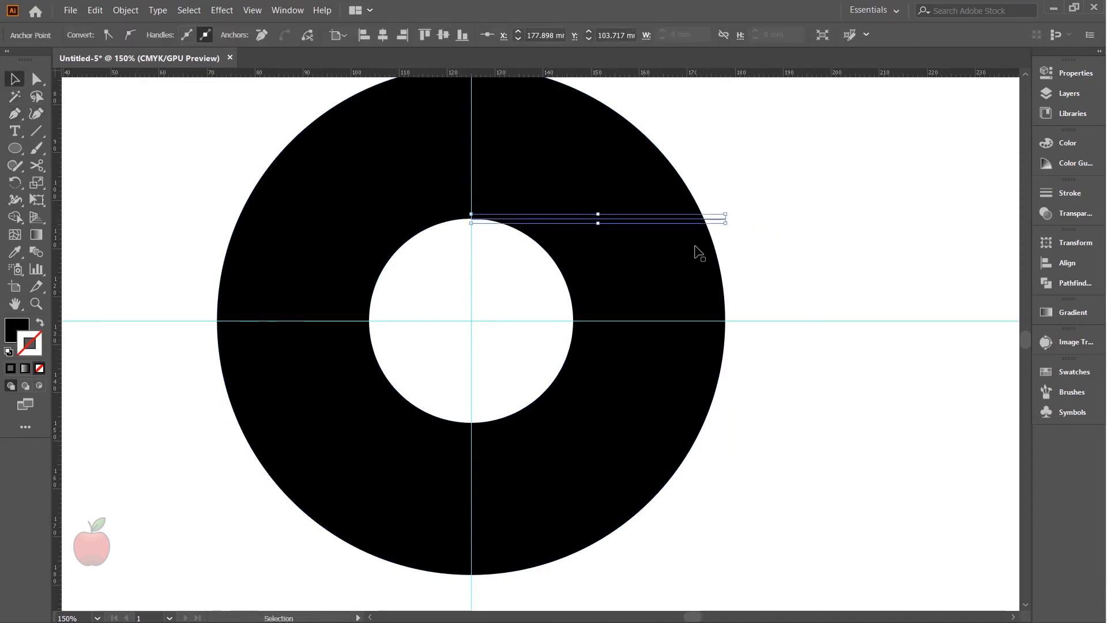
- Rotate a copy of the line by 120° about the ring's centre and repeat the transformation for a third line
key(r)
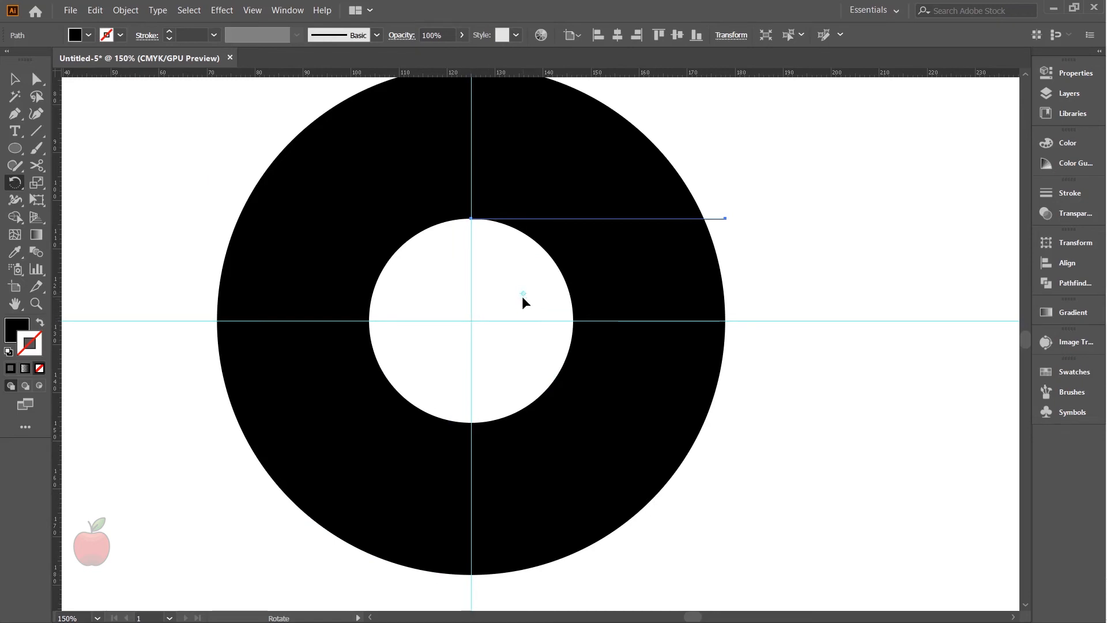
click(471, 321)
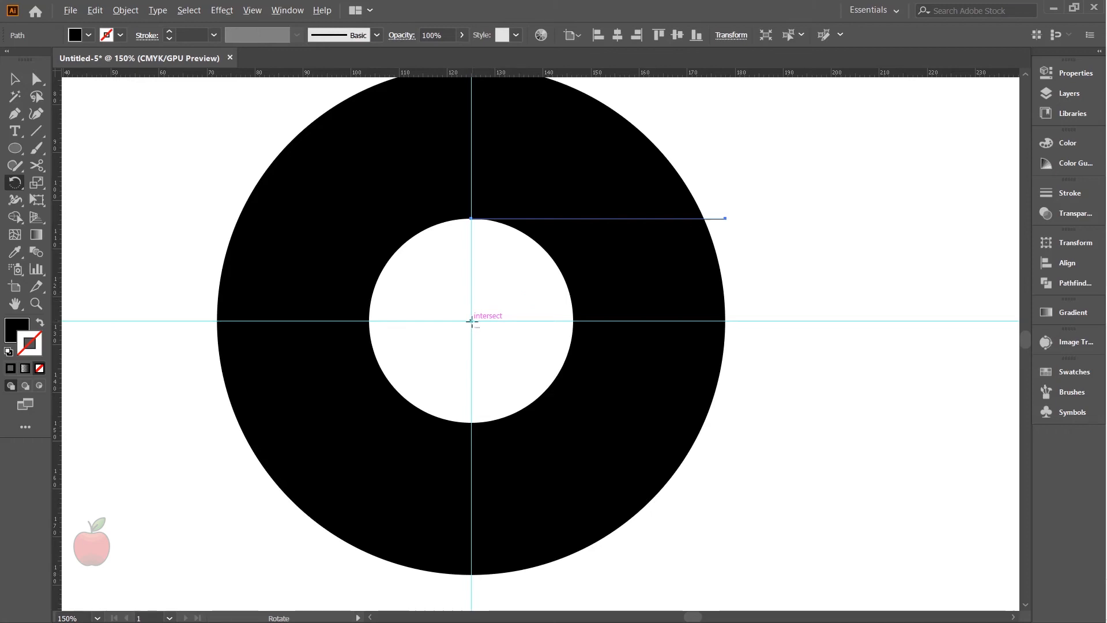
alt+click(472, 321)
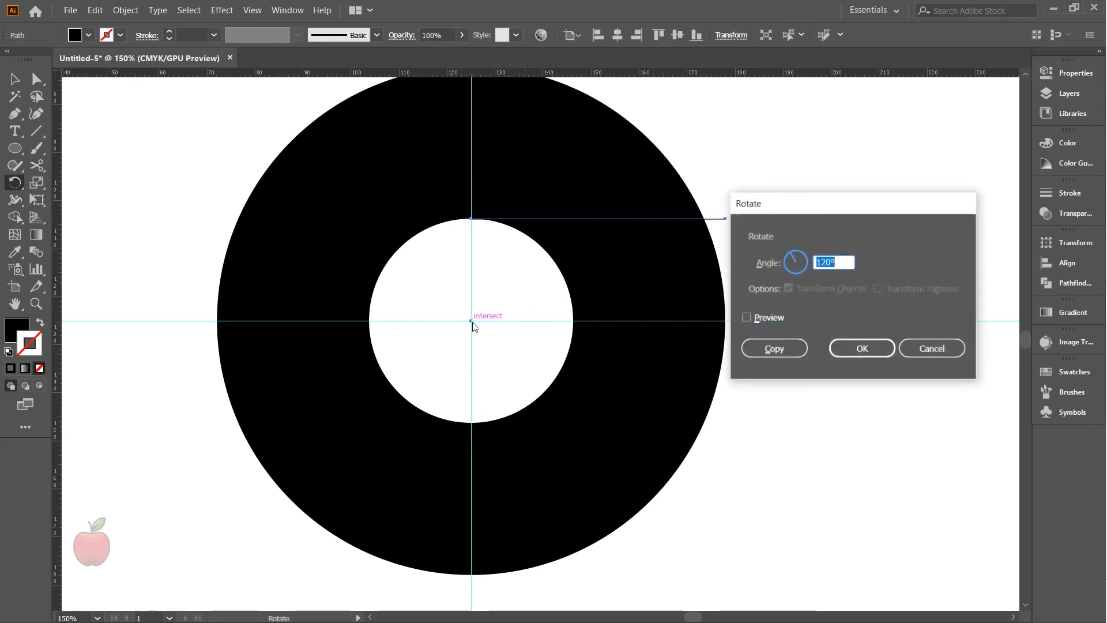
click(746, 318)
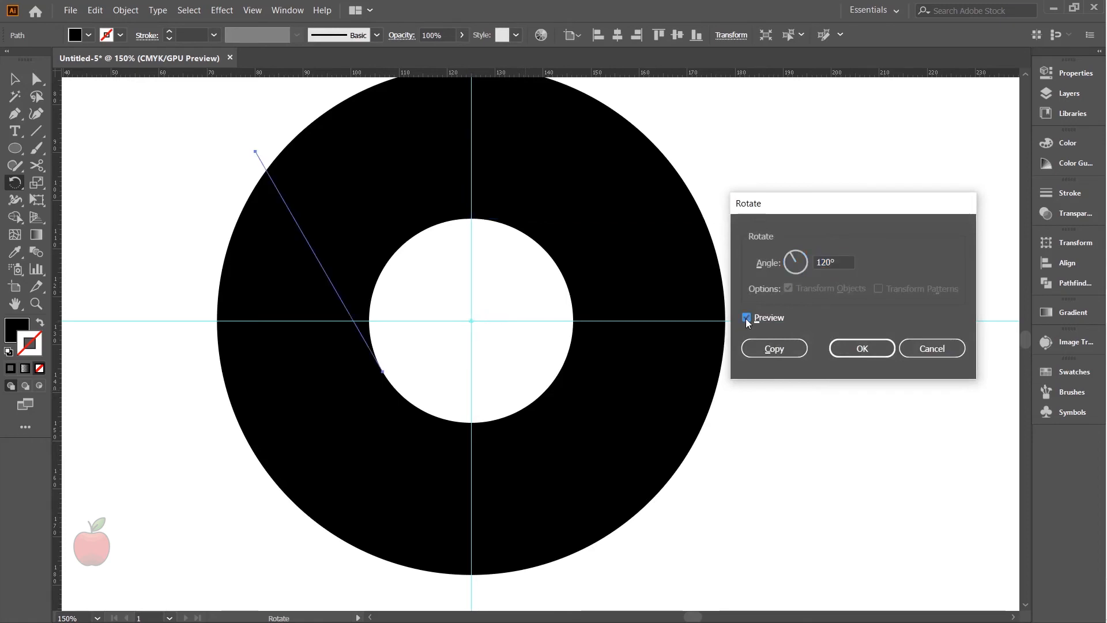
click(774, 348)
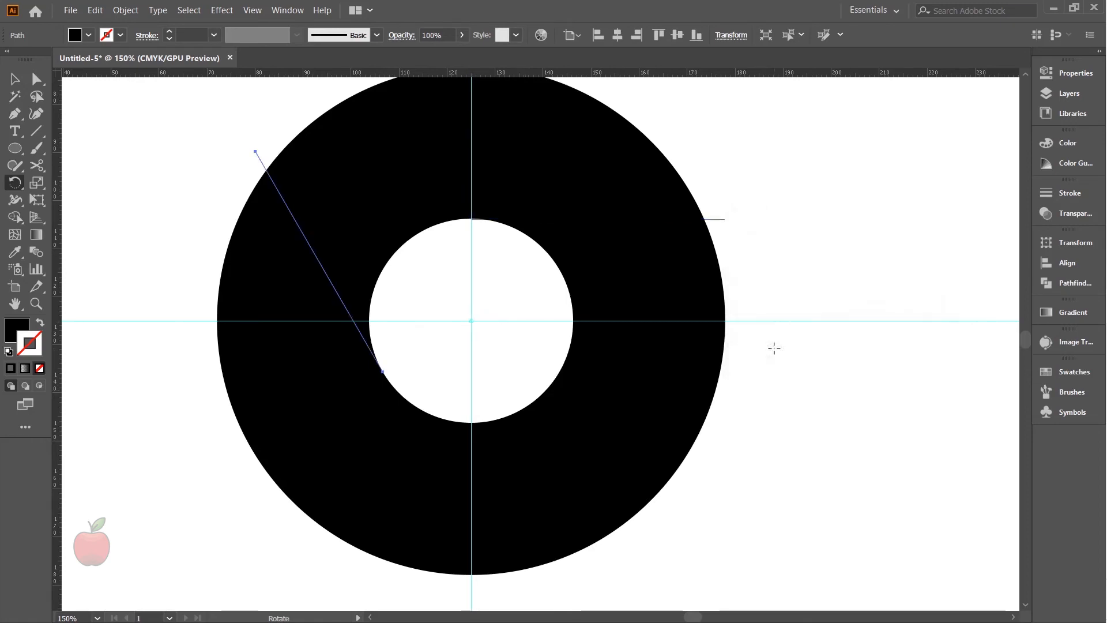
key(ctrl+d)
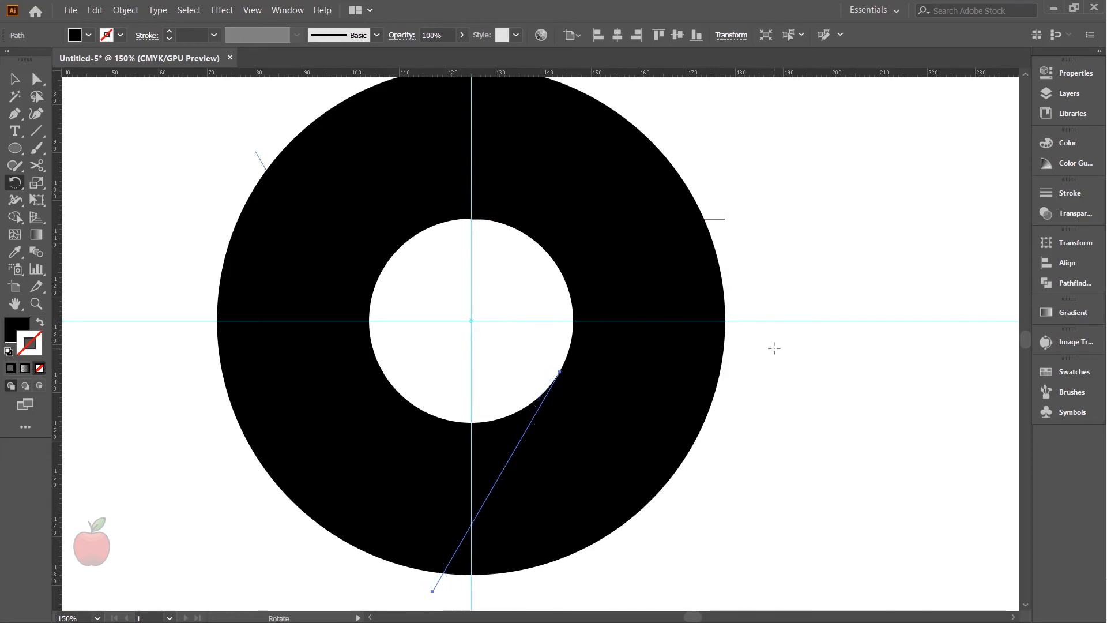
- Hide the horizontal and vertical guides that cross at the ring's centre
scroll(604, 287, down, 1)
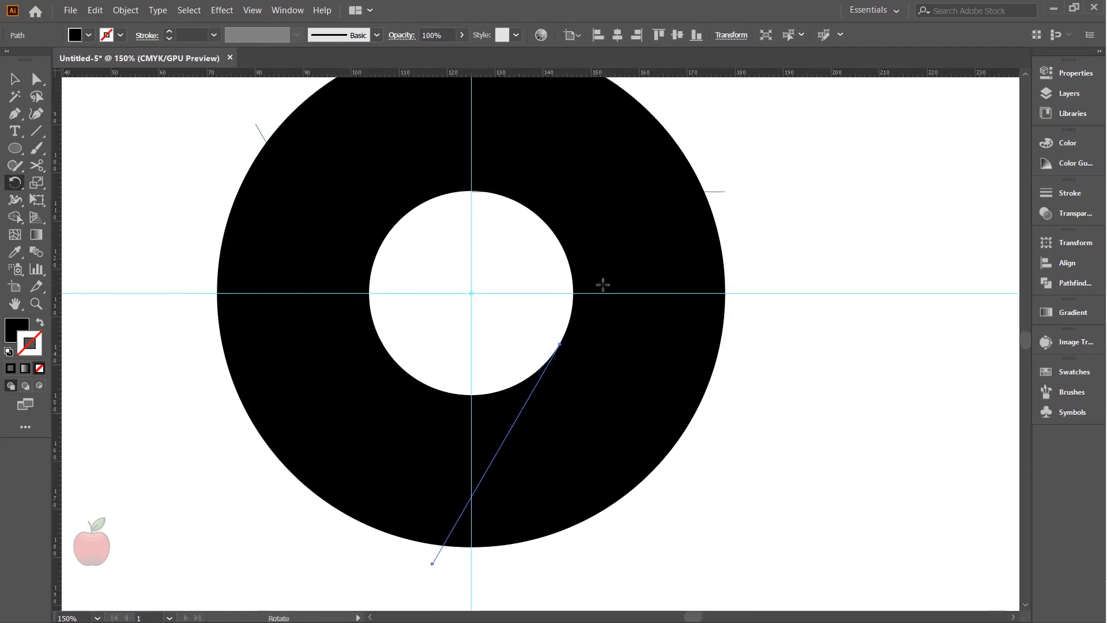
alt+scroll(603, 285, down, 1)
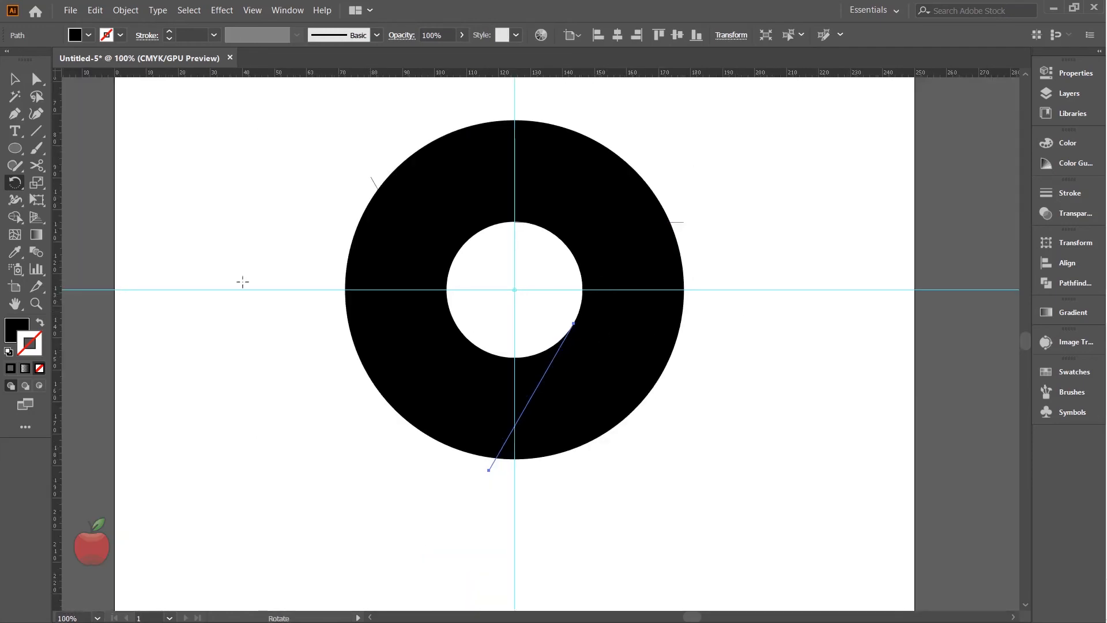
click(16, 79)
drag(307, 142, 721, 447)
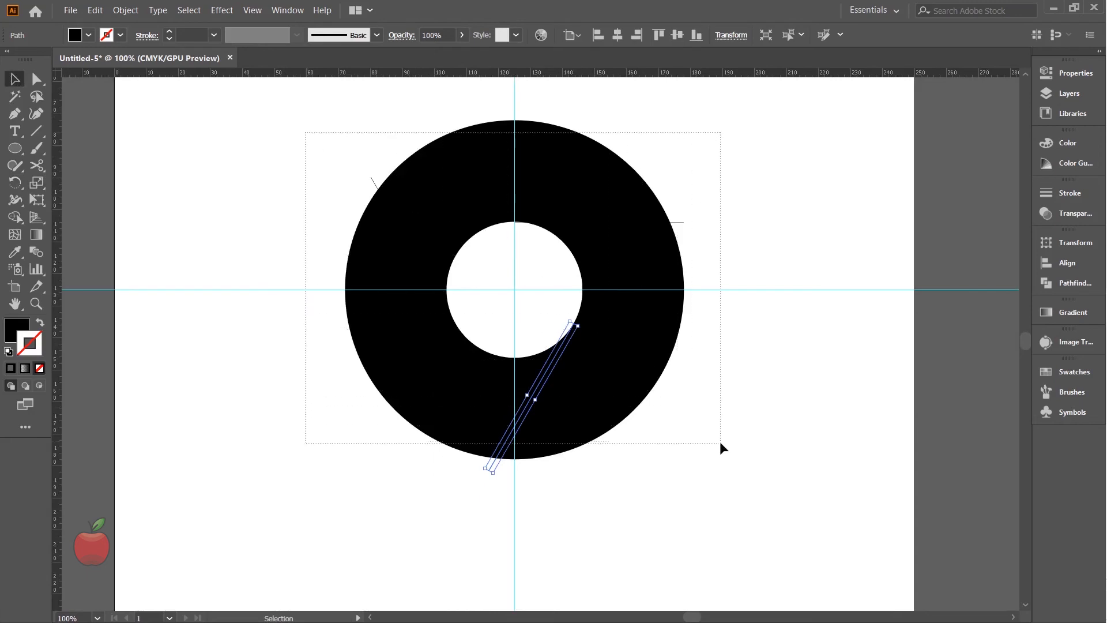
drag(561, 544, 496, 551)
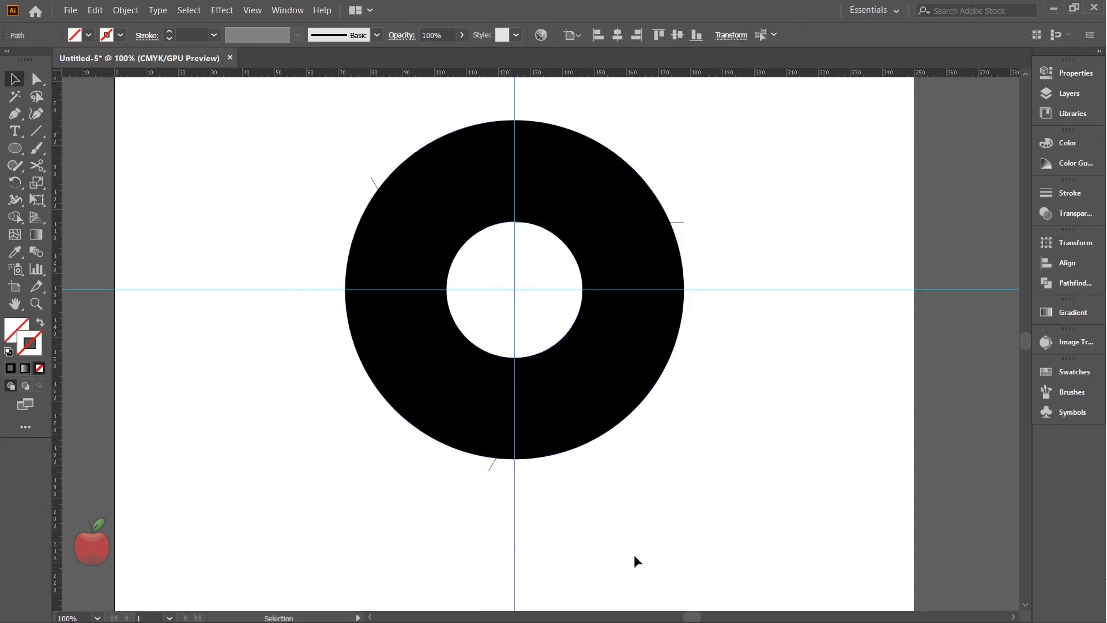
right_click(752, 289)
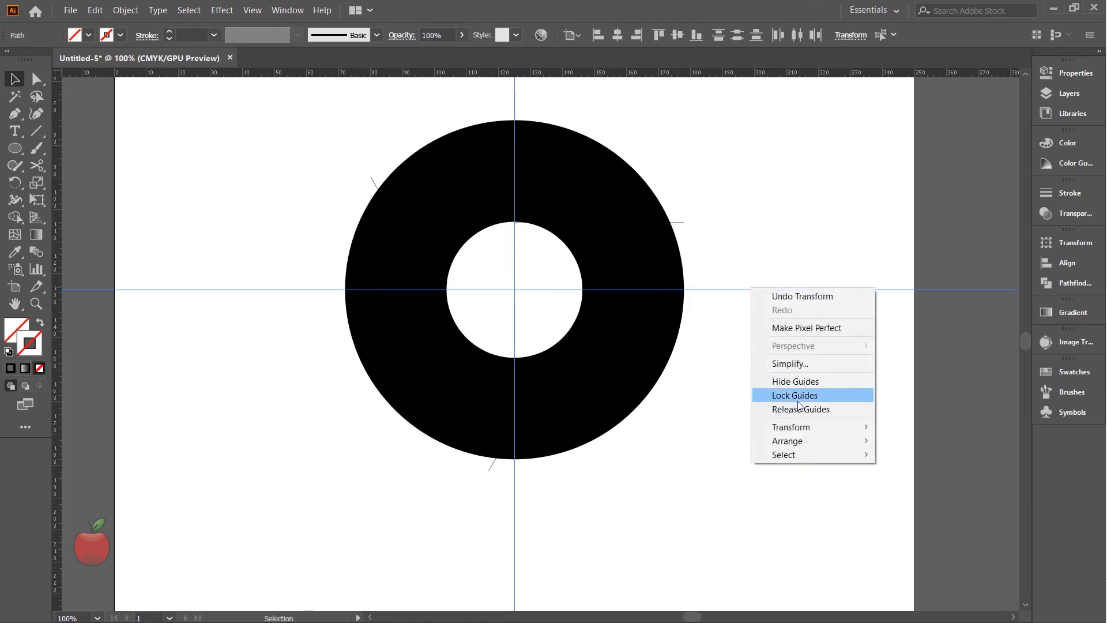
click(799, 382)
scroll(704, 368, up, 1)
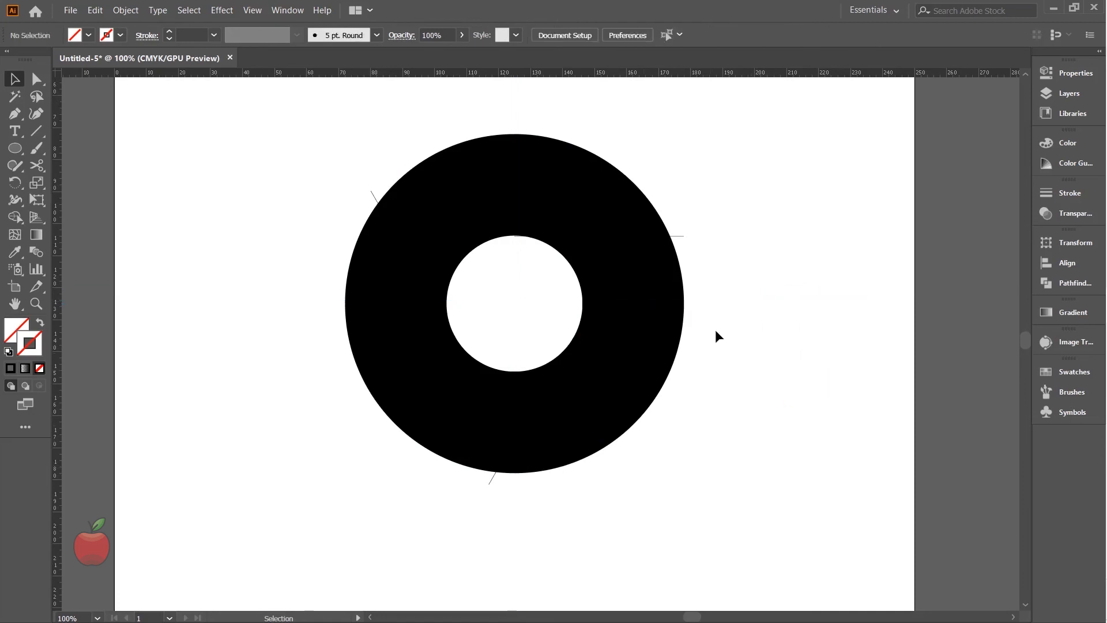
- Divide the ring with the three lines using Pathfinder Divide, and ungroup the resulting pieces
drag(686, 143, 311, 468)
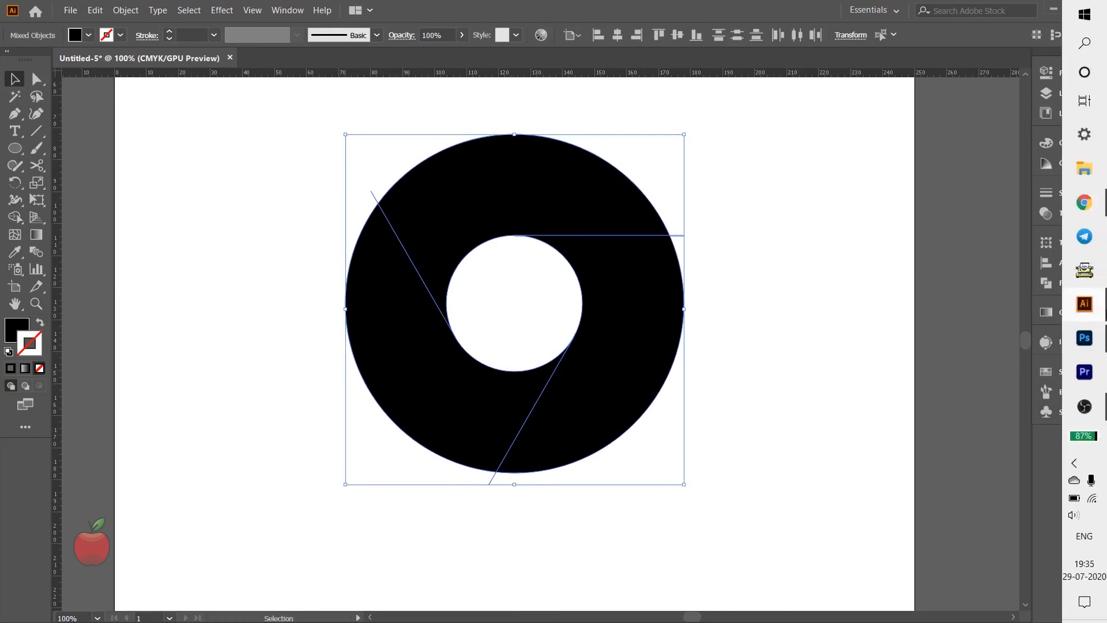
click(1048, 283)
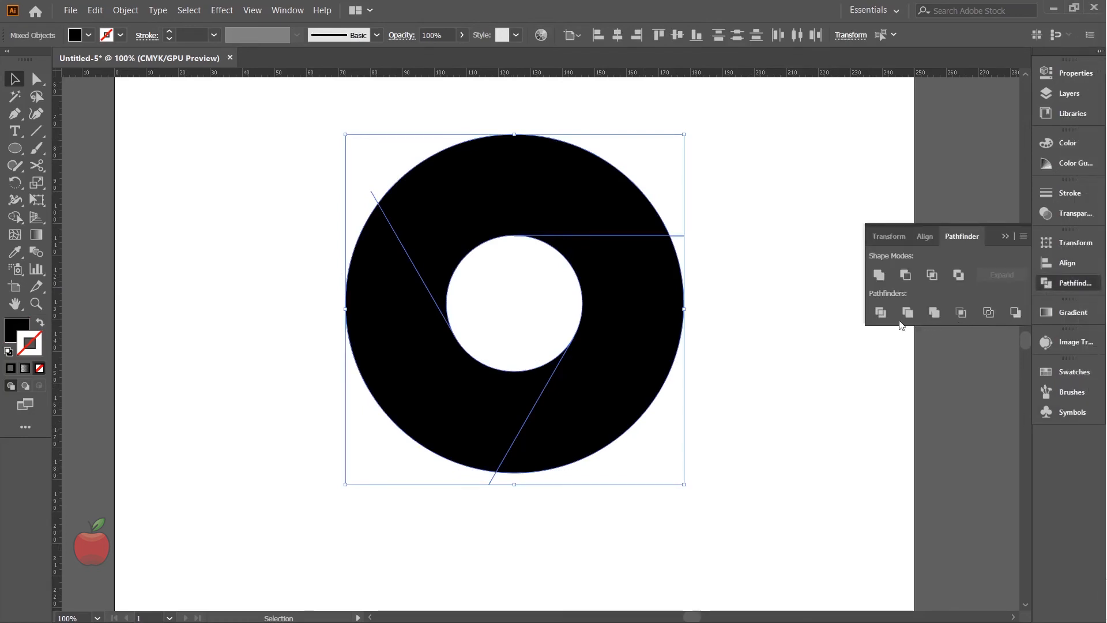
click(881, 317)
click(721, 395)
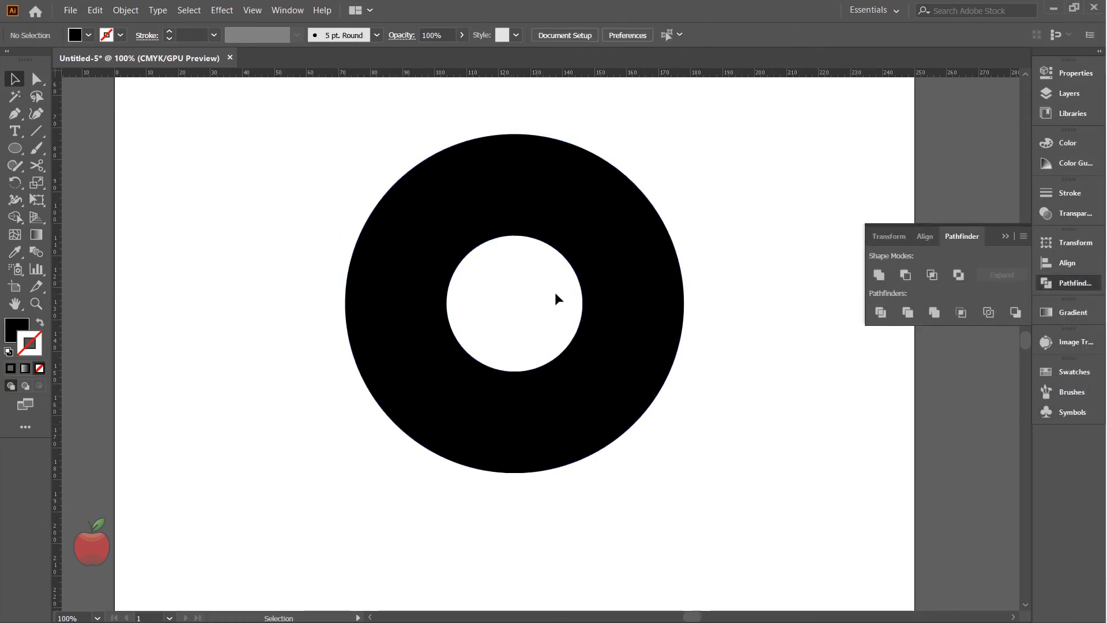
right_click(627, 287)
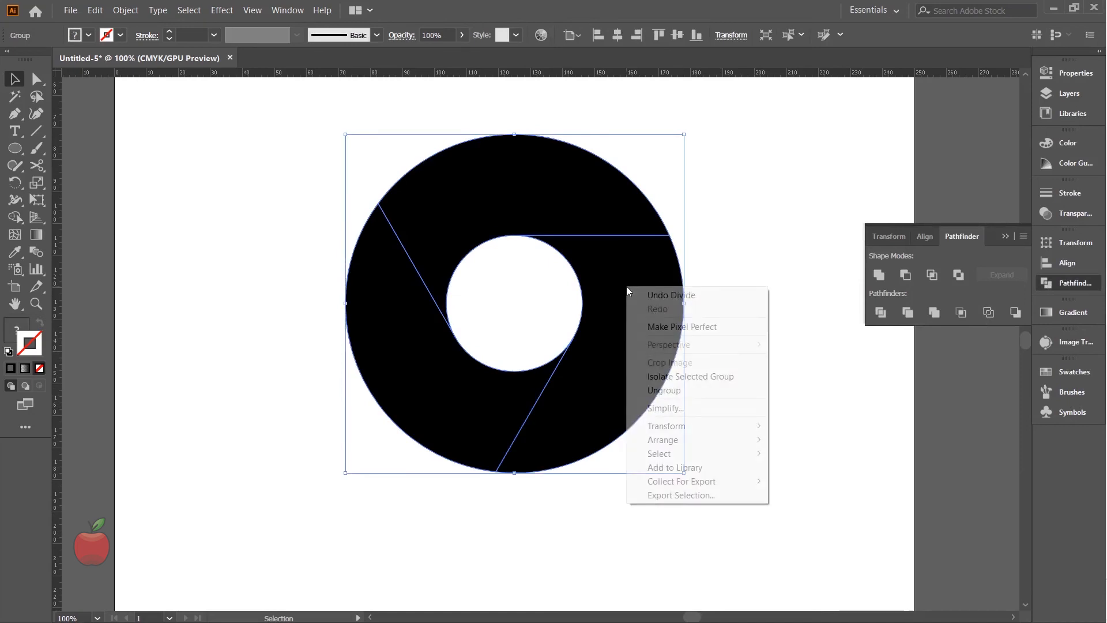
click(670, 389)
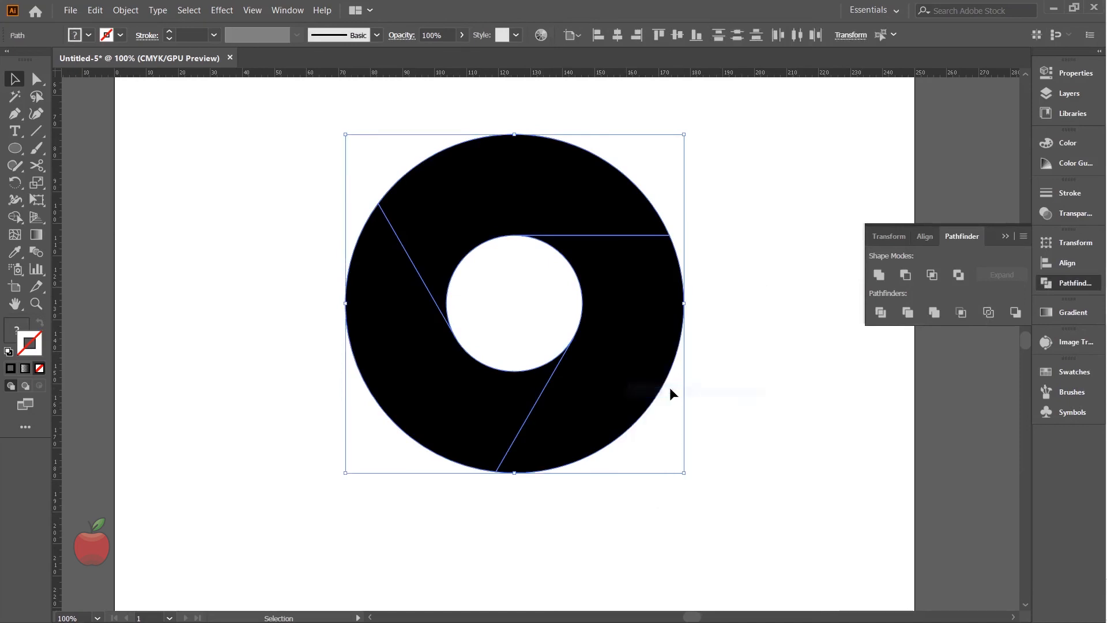
click(1006, 236)
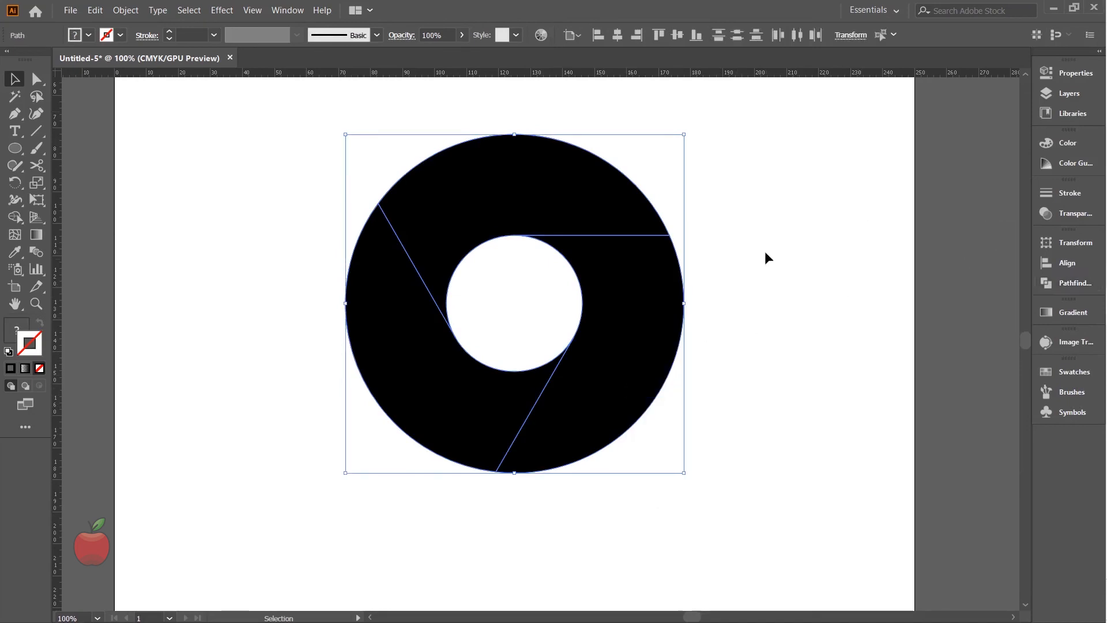
click(764, 251)
- Fill the divided black ring with the red sampled from the palette image above the artboard using the Eyedropper
click(560, 207)
scroll(694, 327, up, 2)
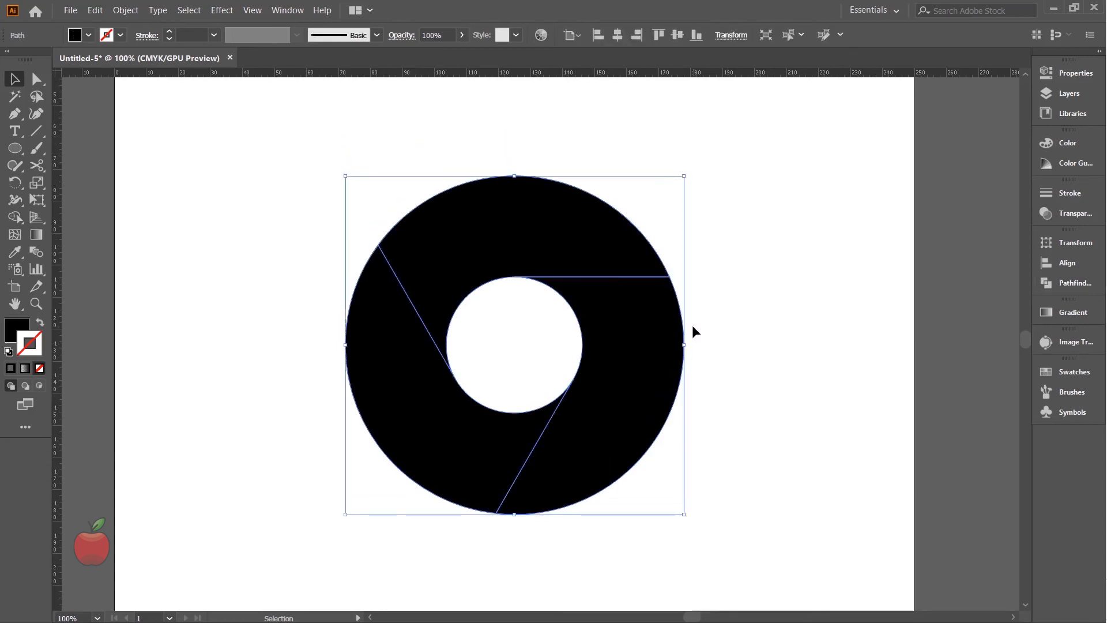
scroll(691, 324, down, 1)
scroll(728, 340, up, 1)
scroll(727, 337, right, 1)
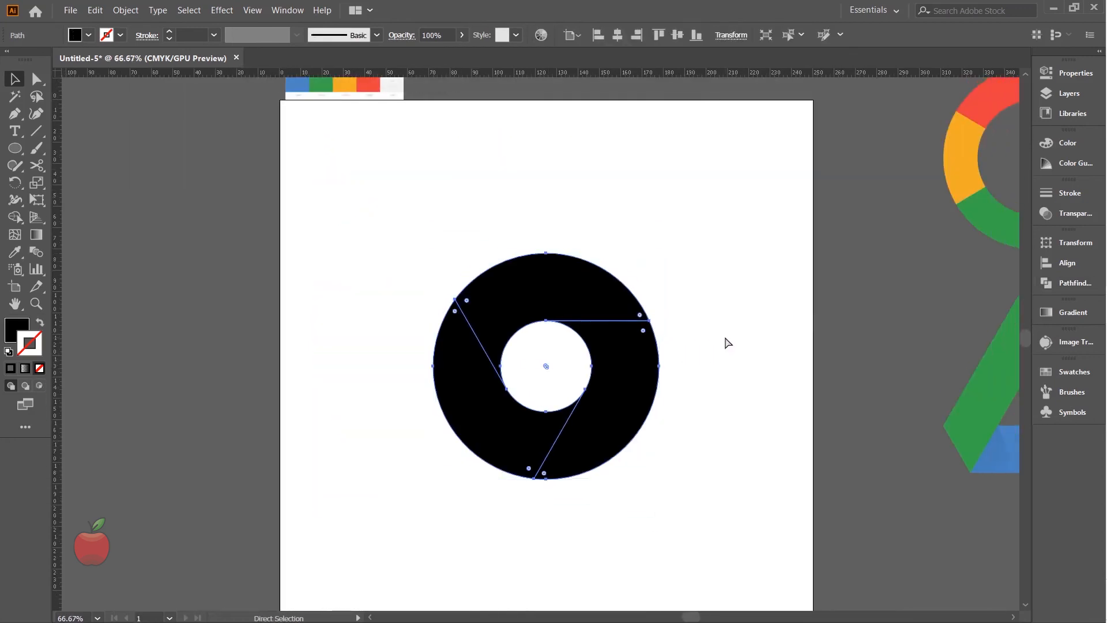
scroll(726, 337, up, 1)
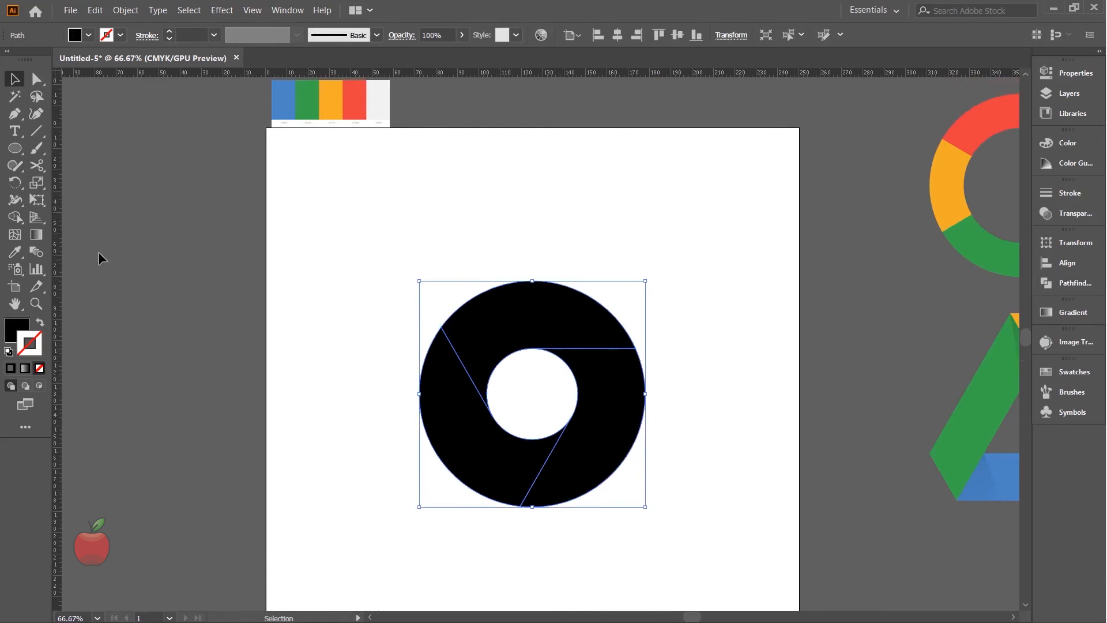
click(16, 217)
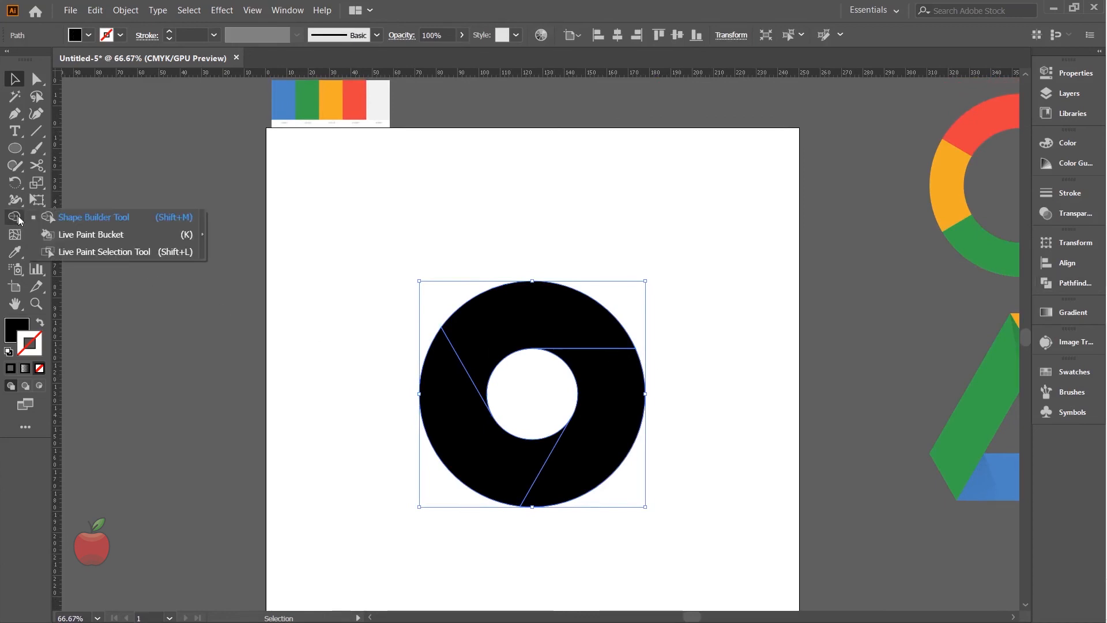
click(53, 235)
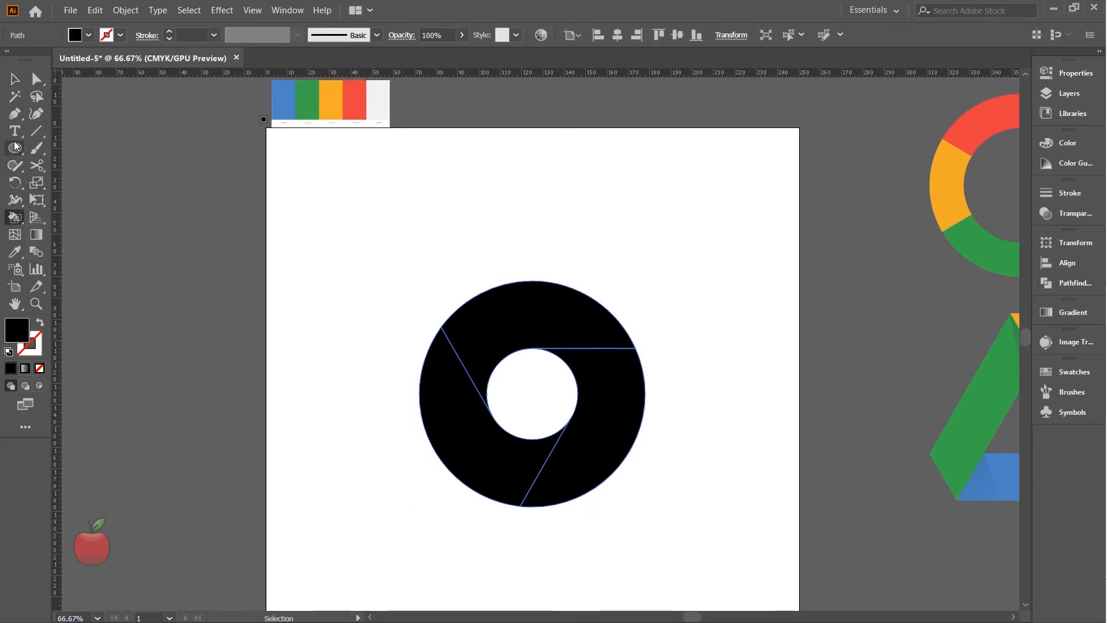
click(16, 252)
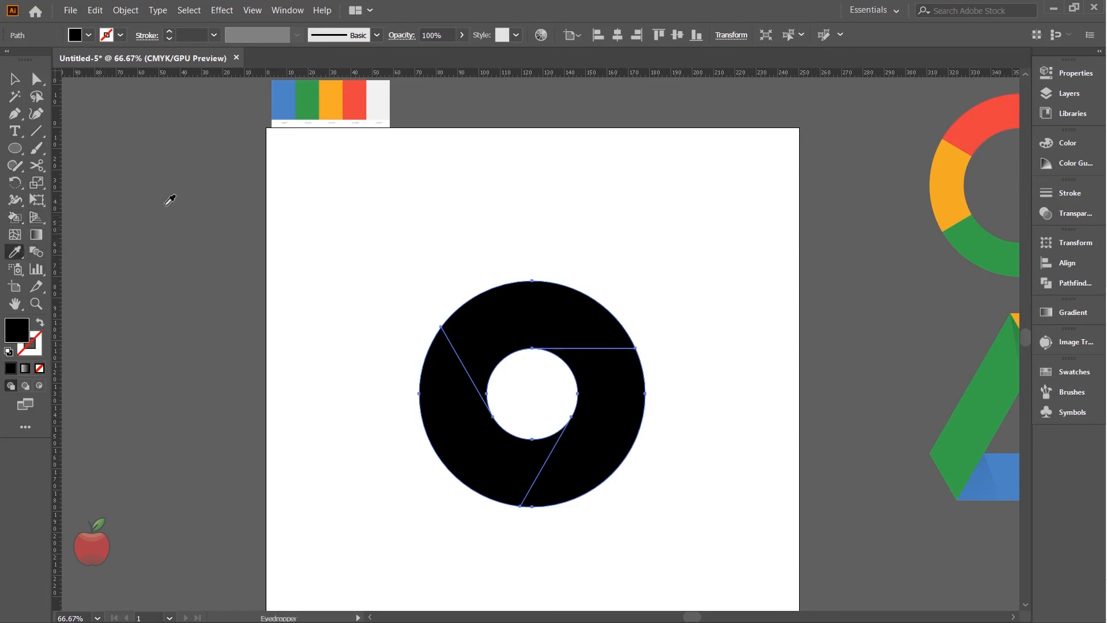
click(362, 105)
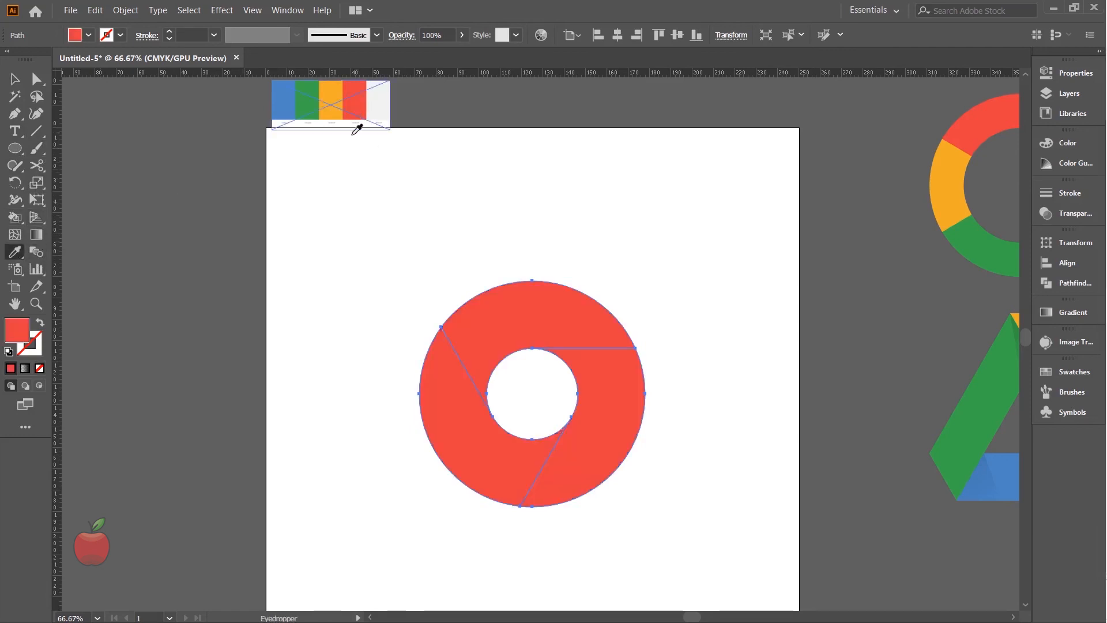
- Deselect the ring and sample the orange-yellow from the palette image with the Eyedropper as the current fill
click(14, 219)
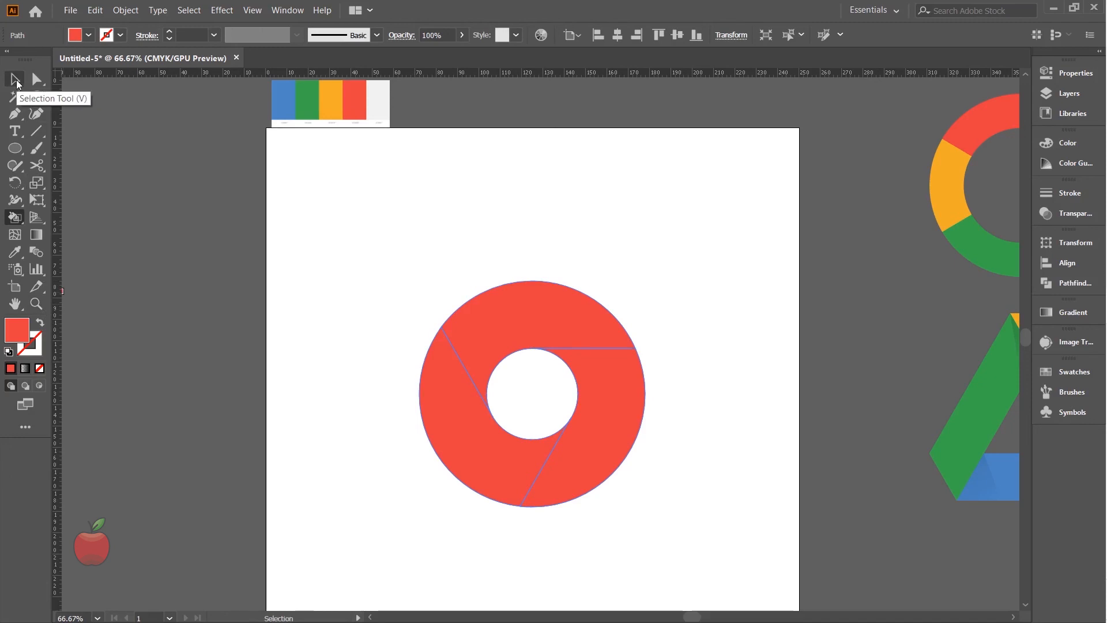
click(15, 81)
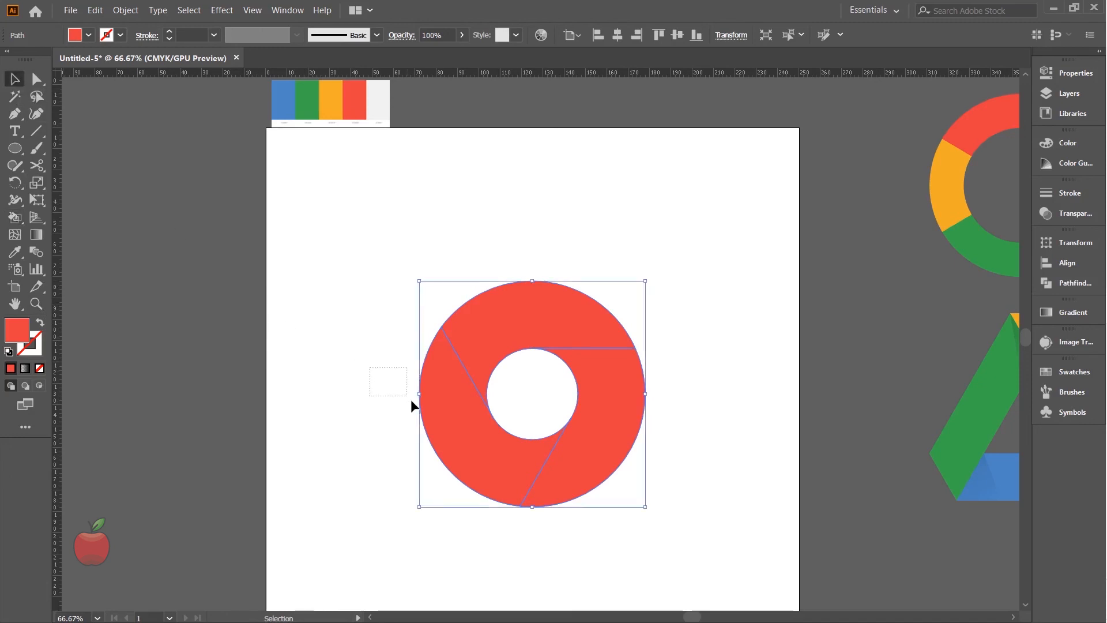
click(371, 420)
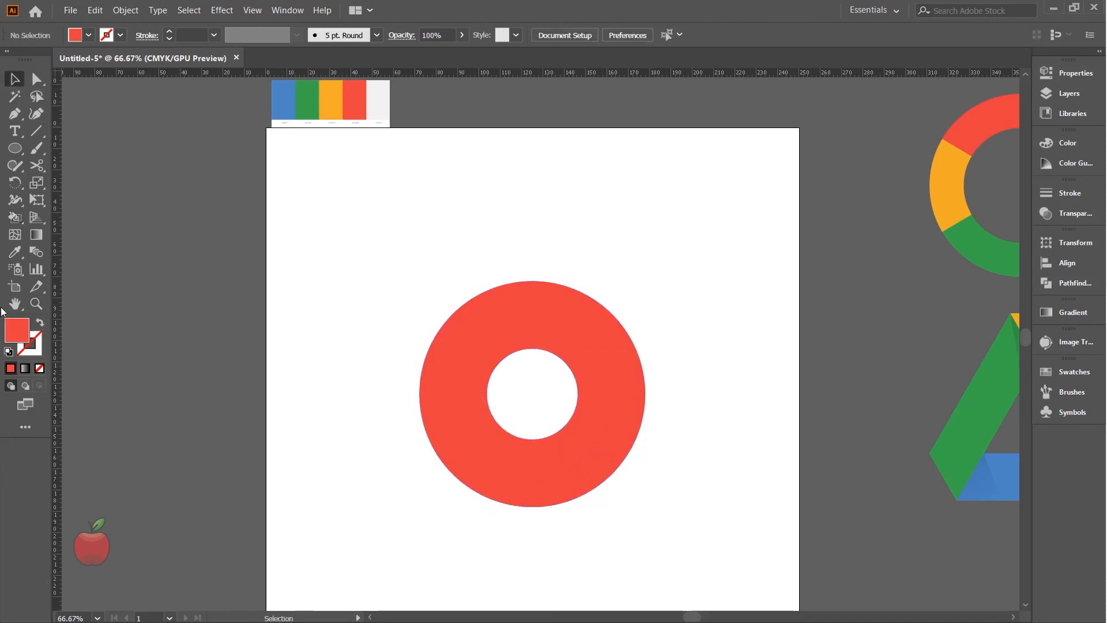
click(15, 254)
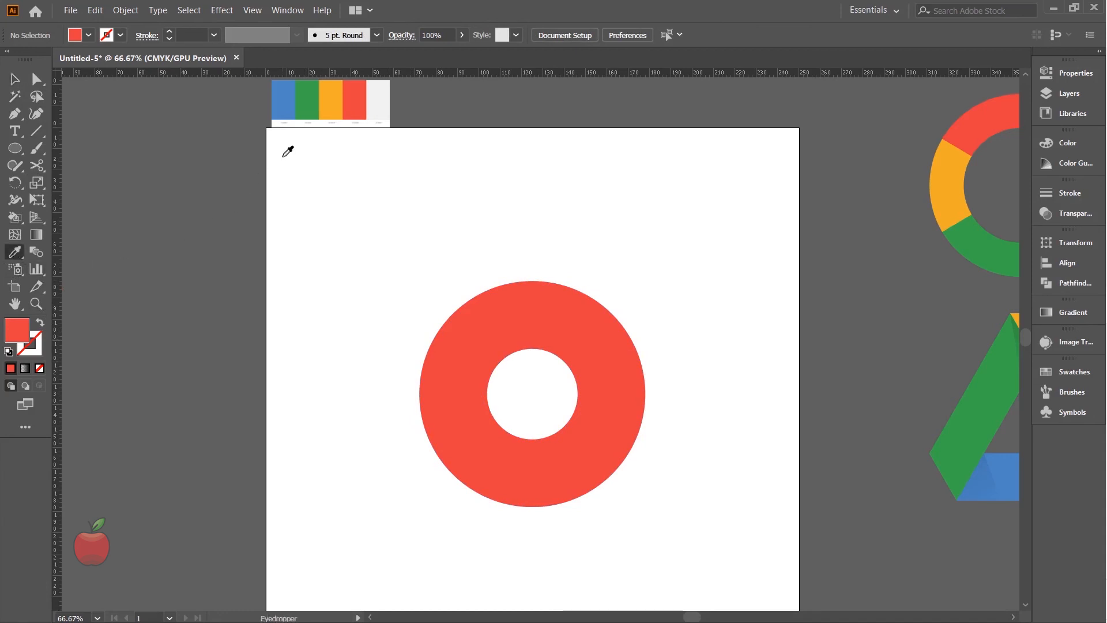
mouse_move(1103, 286)
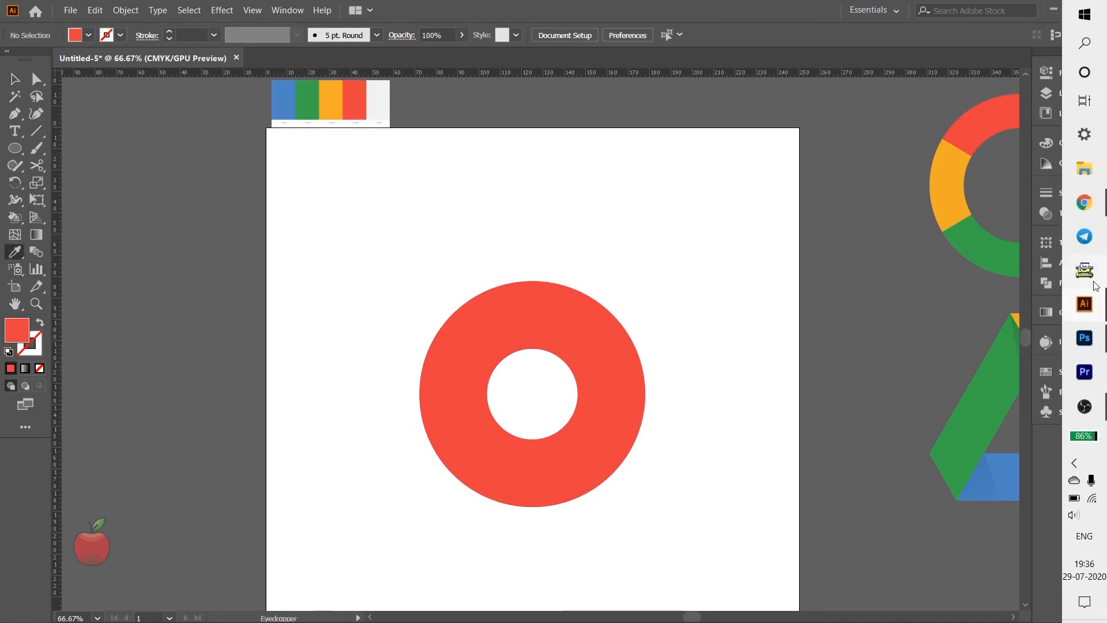
click(334, 107)
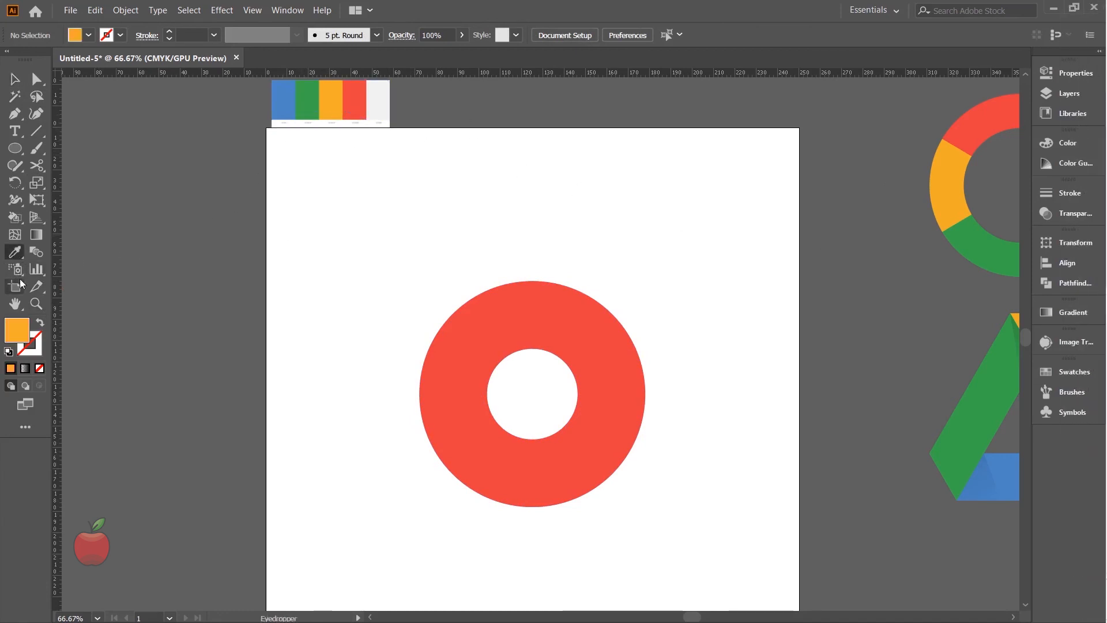
click(22, 84)
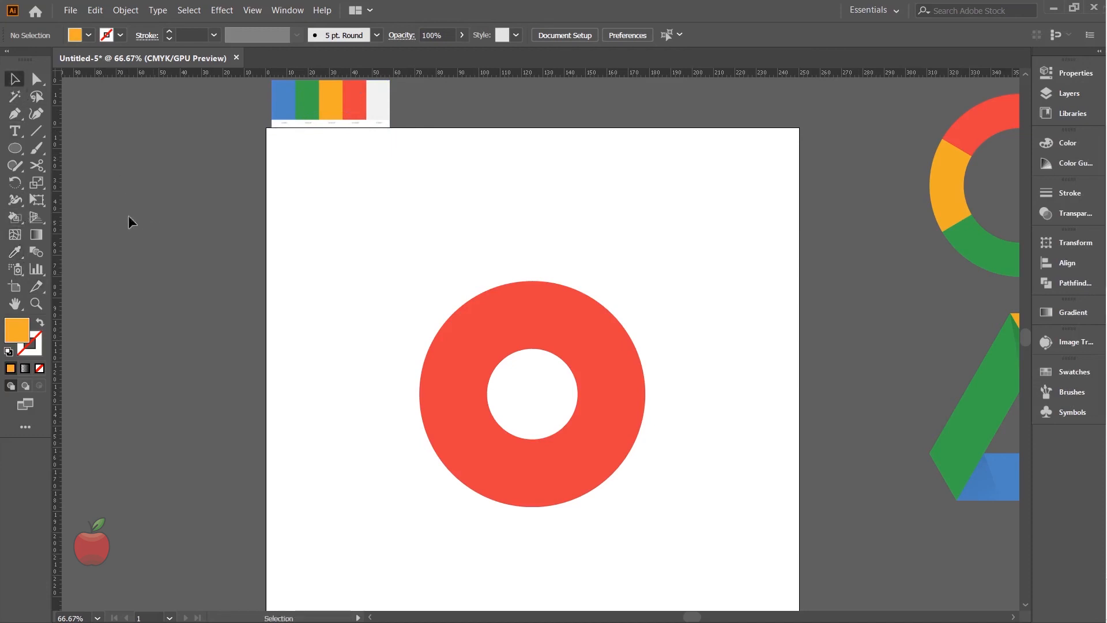
- Select the whole divided ring and paint its right-hand segment orange-yellow with the Live Paint Bucket
click(16, 216)
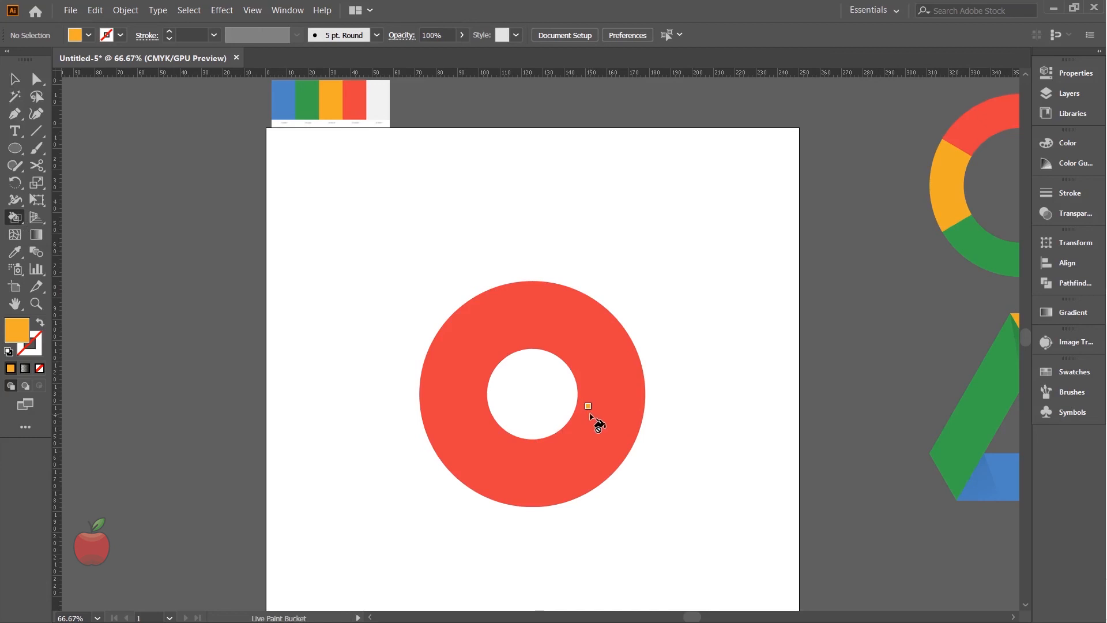
click(15, 79)
drag(398, 306, 636, 500)
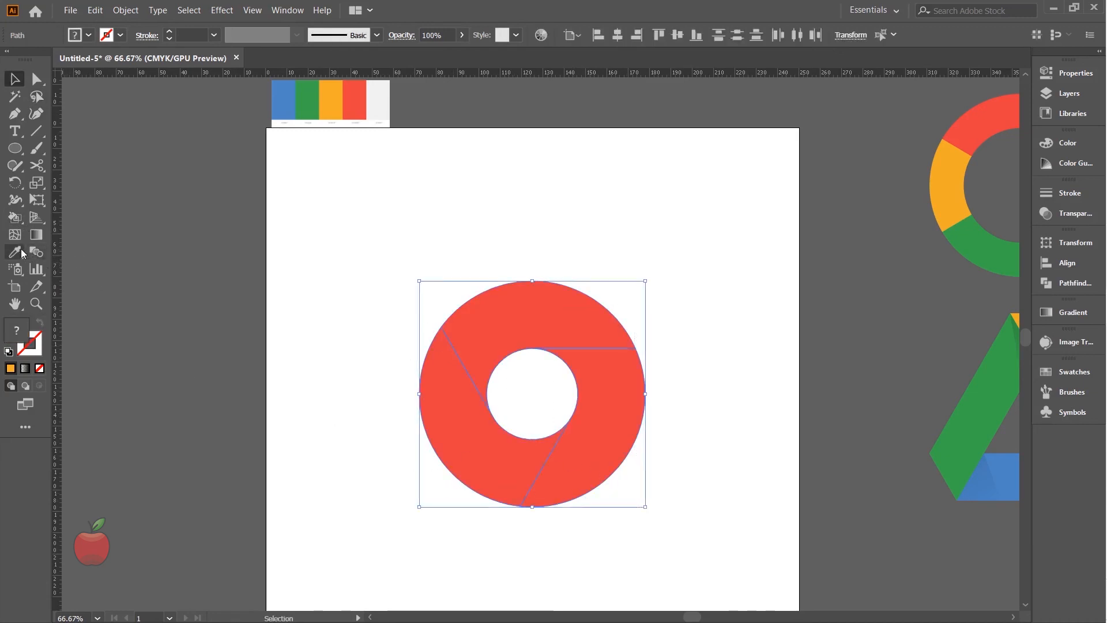
click(15, 217)
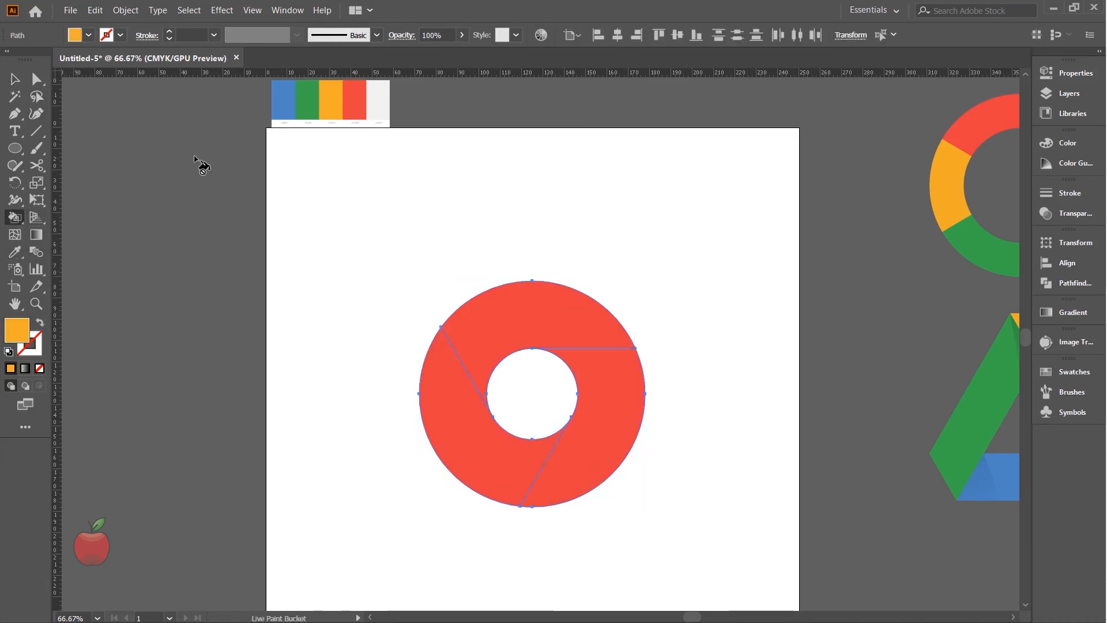
click(597, 411)
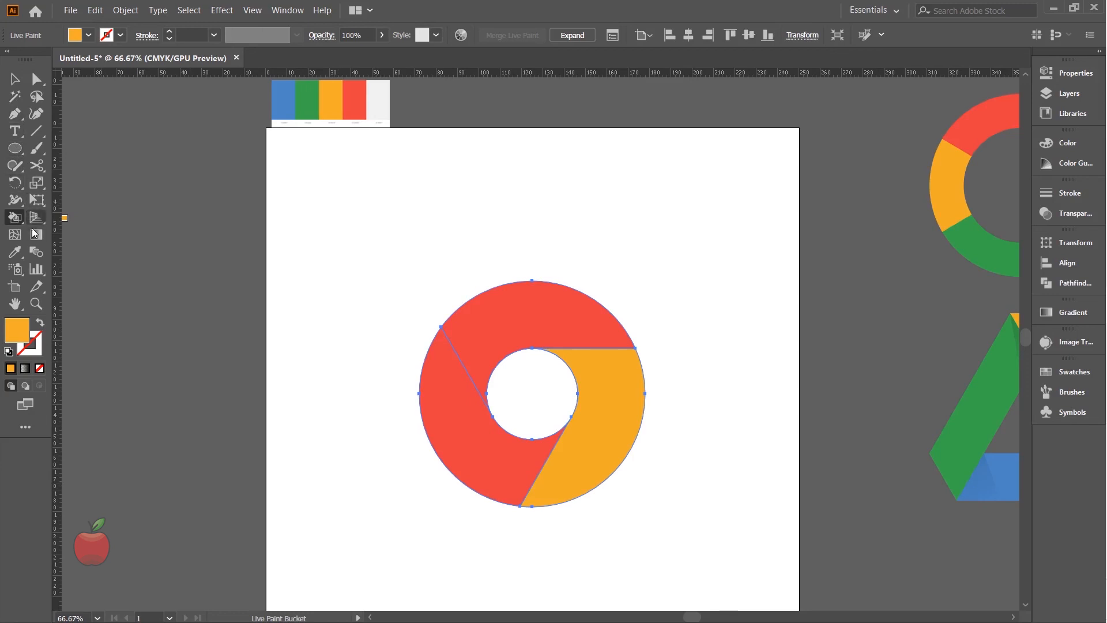
click(14, 251)
click(283, 107)
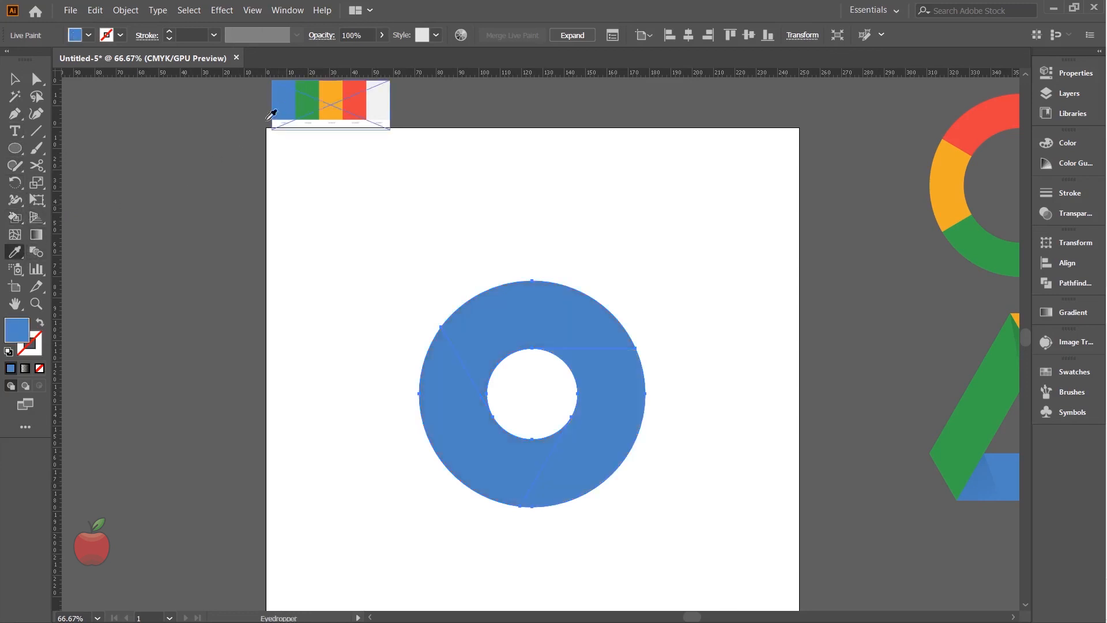
key(ctrl+z)
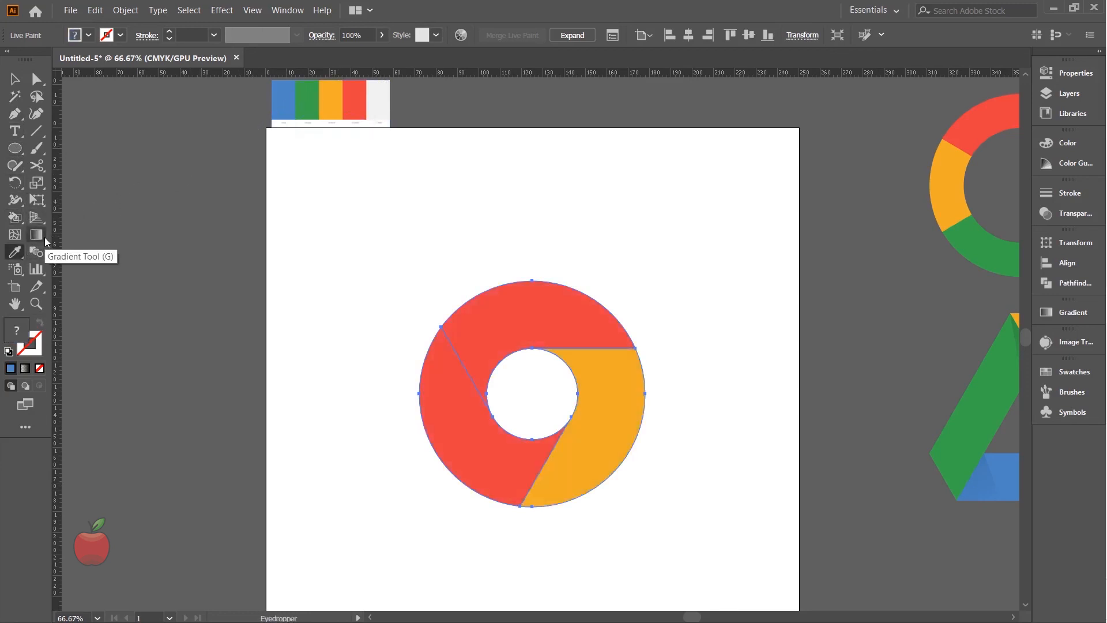
- Try painting the ring's lower-left segment blue with the Live Paint Bucket, and undo that fill
click(14, 79)
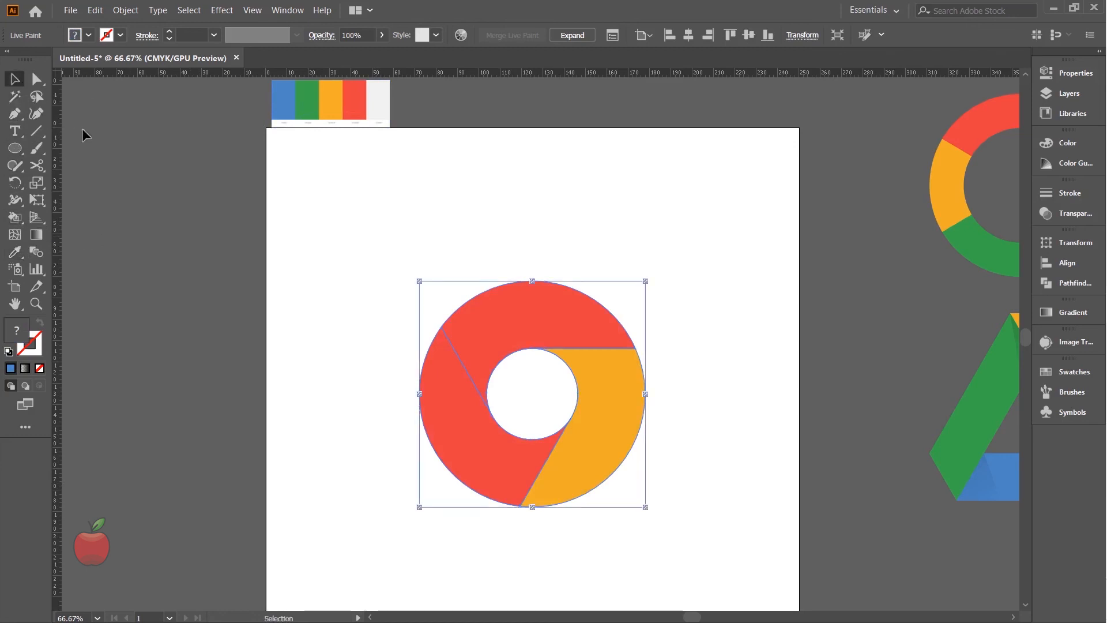
click(352, 295)
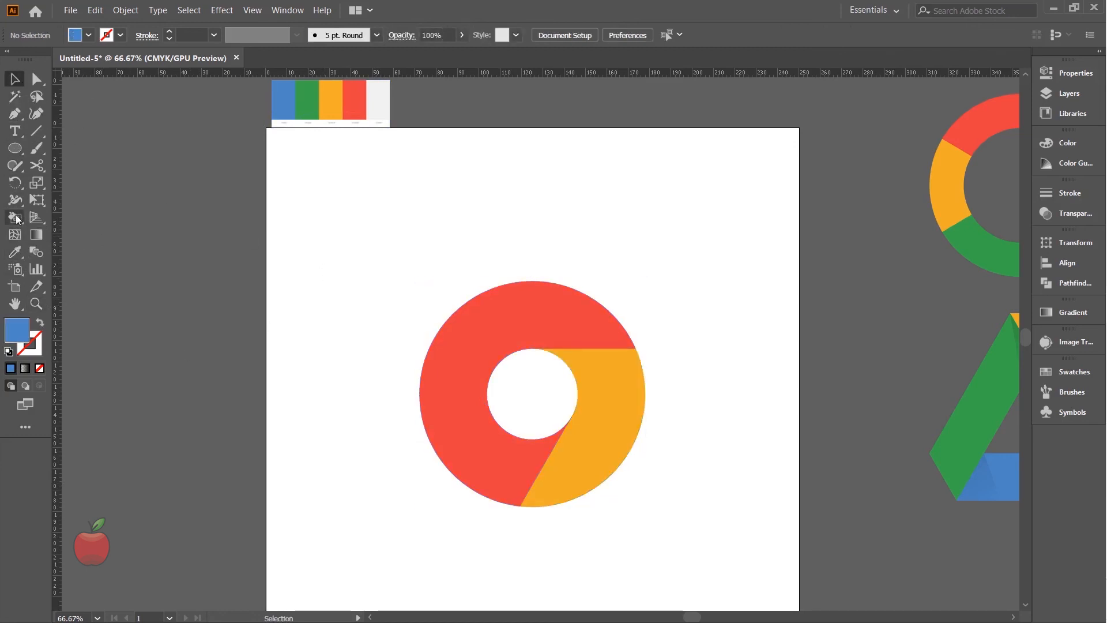
drag(400, 307, 512, 399)
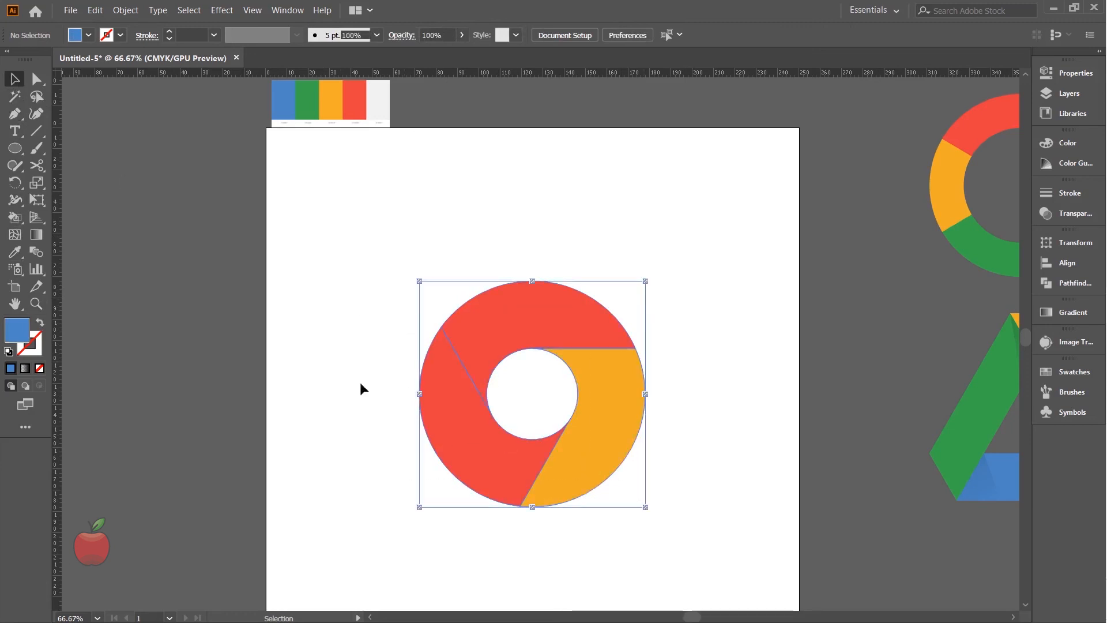
key(ctrl+alt+x)
click(16, 219)
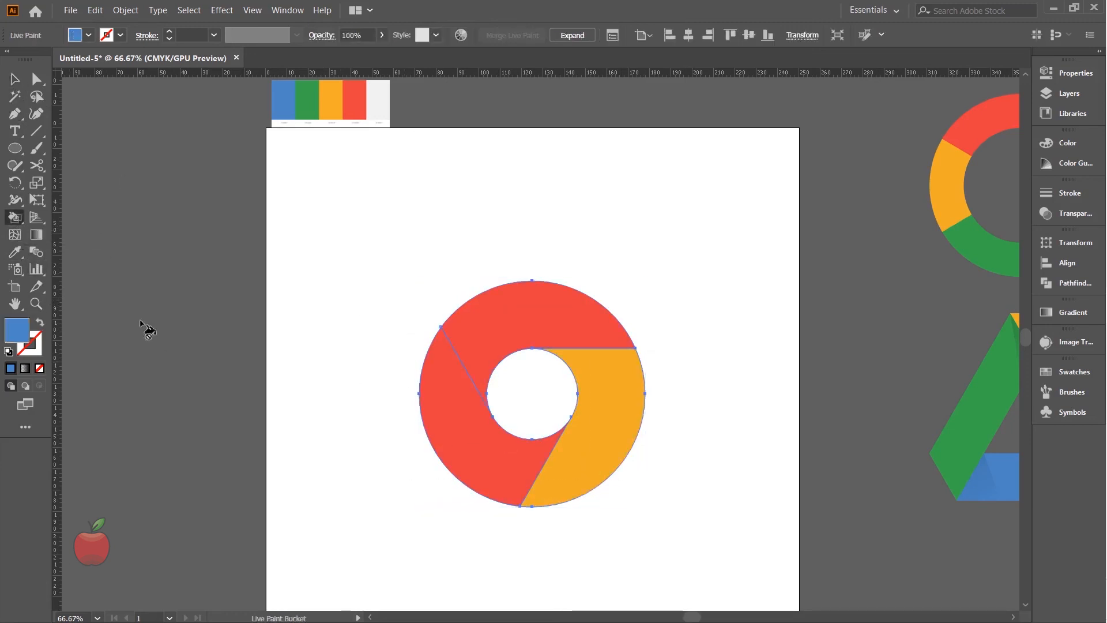
click(462, 447)
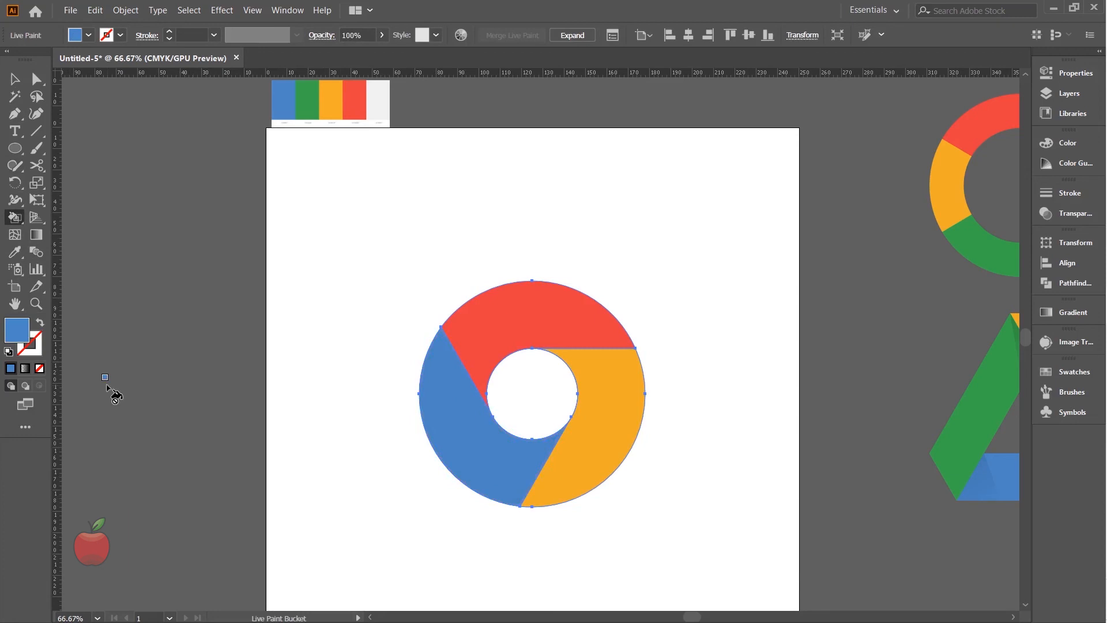
key(ctrl+z)
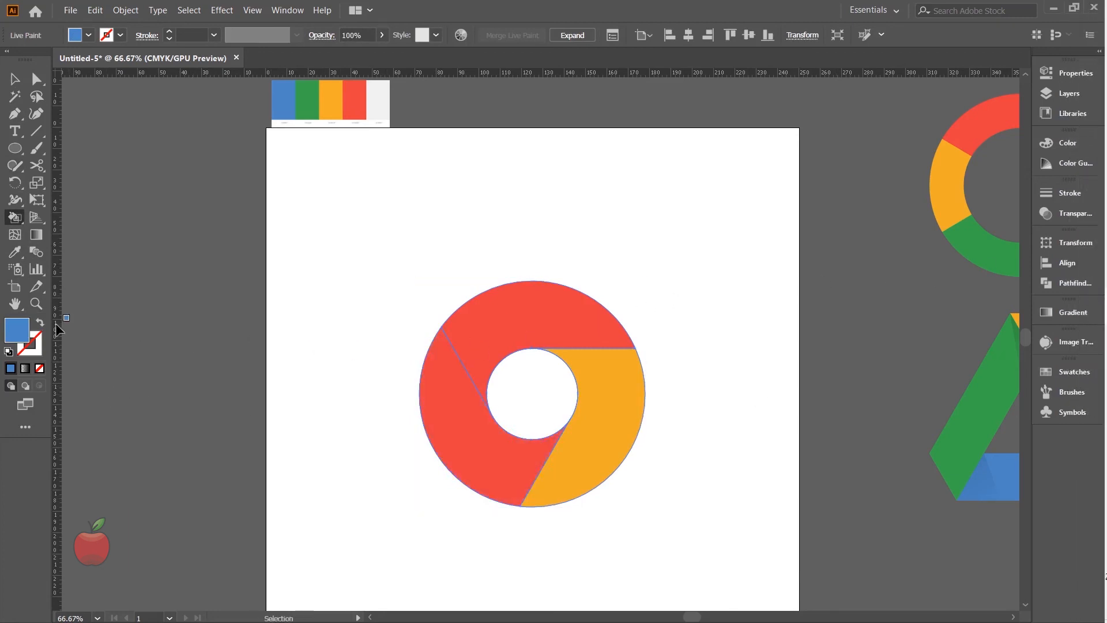
- Deselect the ring and sample the green from the palette image with the Eyedropper as the current fill
click(16, 82)
click(331, 255)
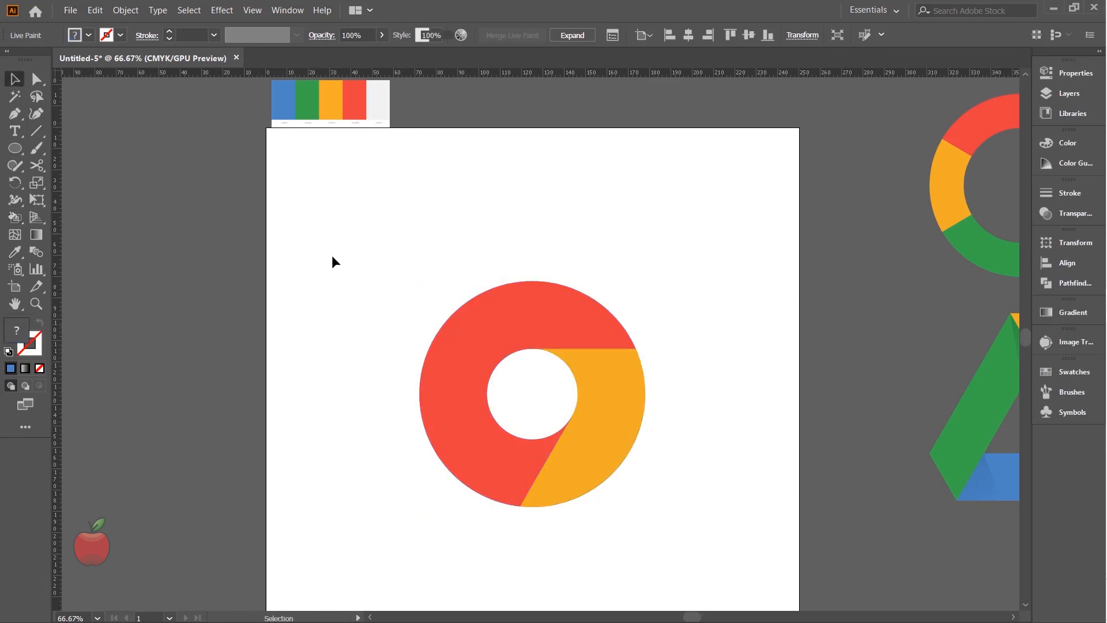
click(15, 253)
click(310, 112)
click(15, 79)
- Select the ring and paint its lower-left segment green with the Live Paint Bucket, leaving nothing selected
mouse_move(361, 288)
mouse_down()
mouse_move(563, 457)
mouse_move(519, 505)
mouse_up()
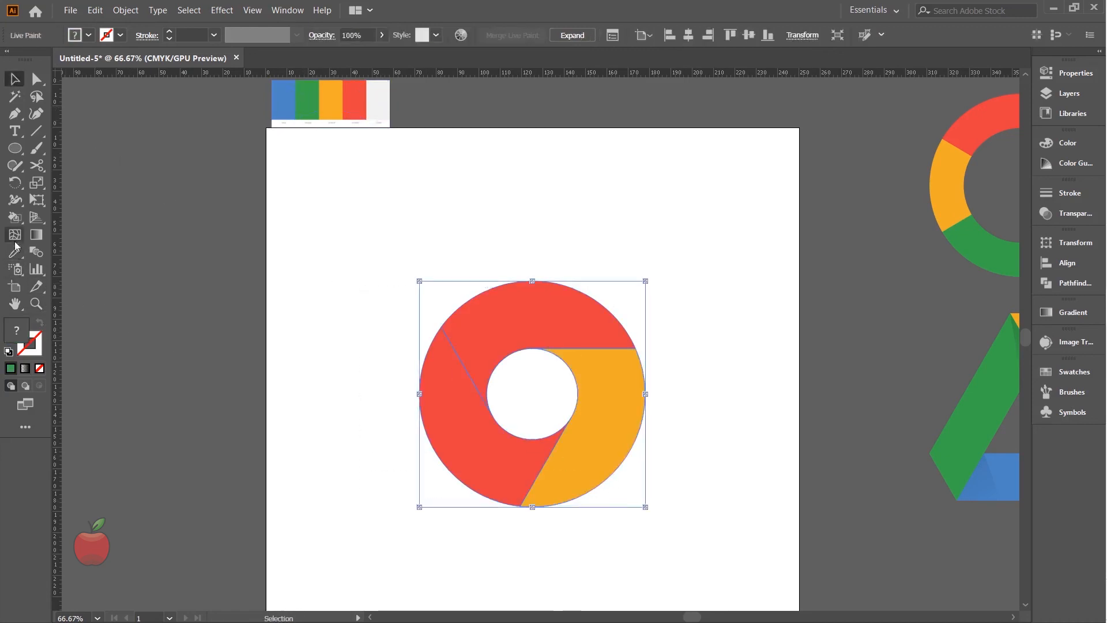
click(15, 218)
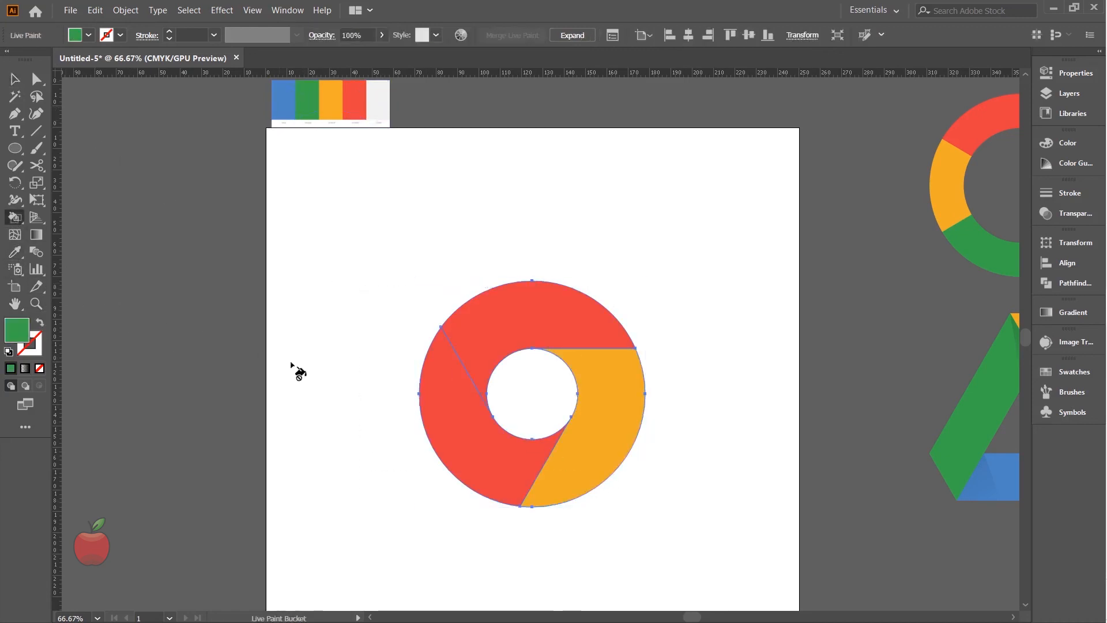
click(461, 420)
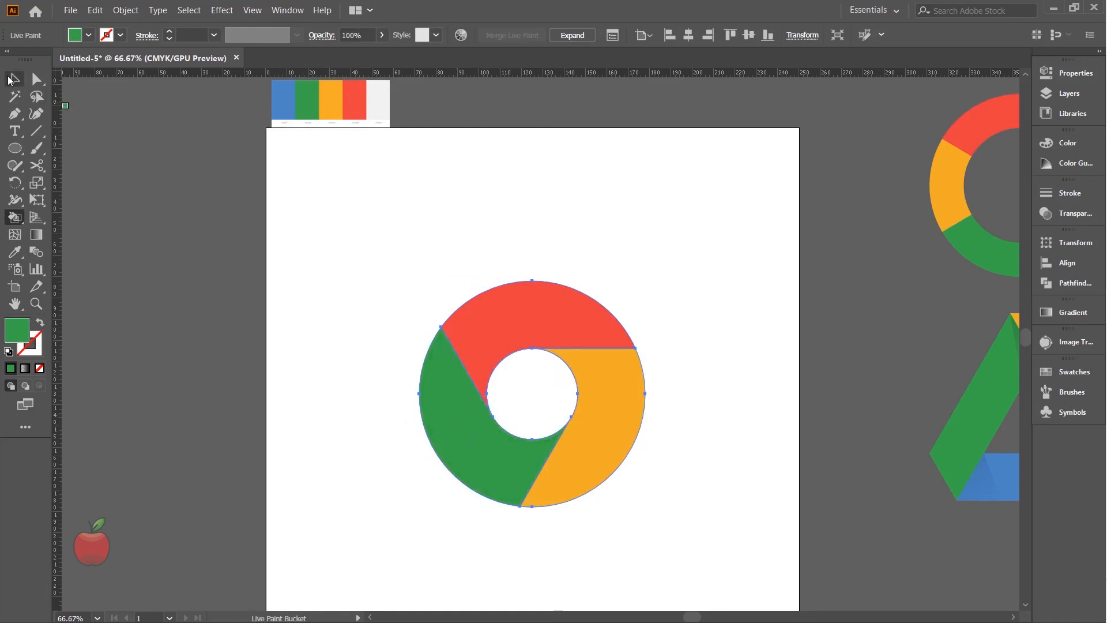
click(11, 79)
click(355, 338)
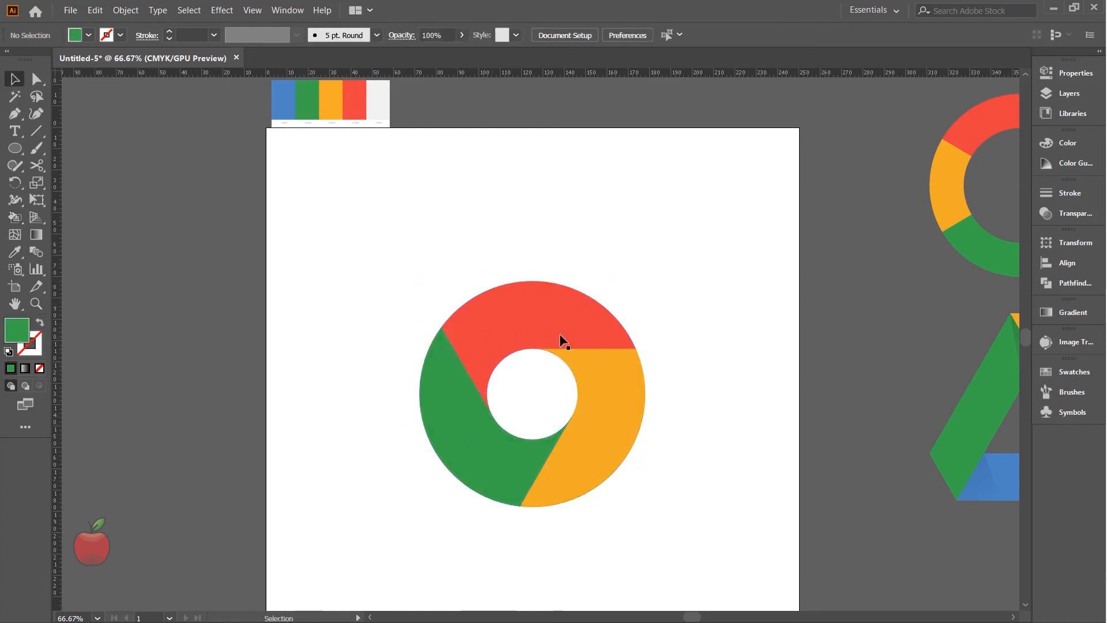
- Draw a circle from the ring's centre, slightly smaller than the white hole, and fill it with the palette's blue using the Eyedropper
mouse_move(1099, 263)
click(15, 149)
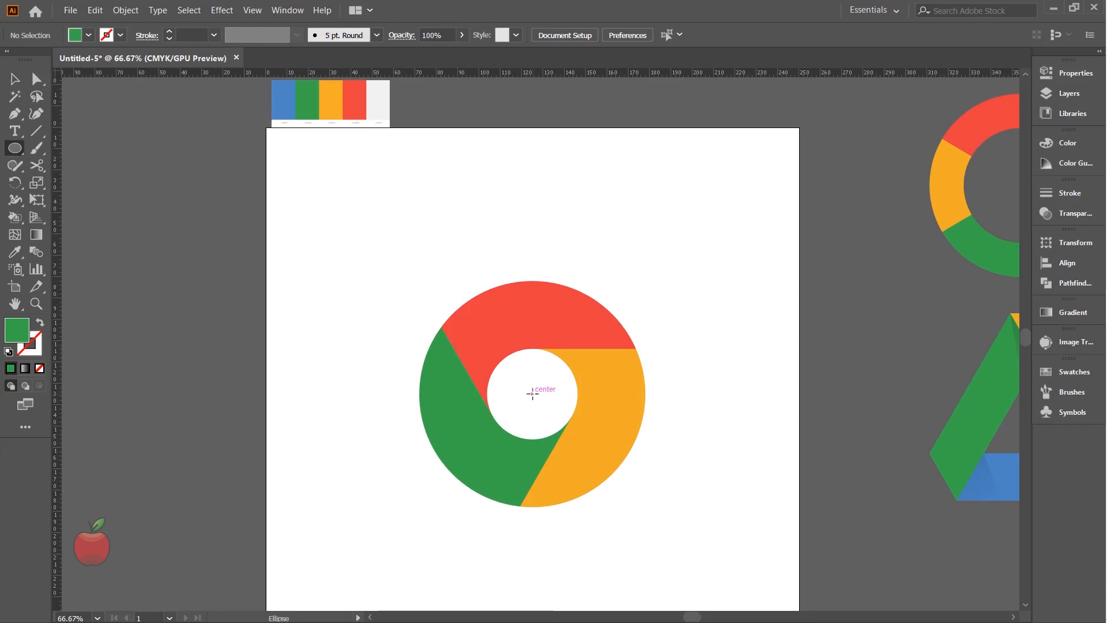
drag(532, 394, 560, 428)
click(17, 254)
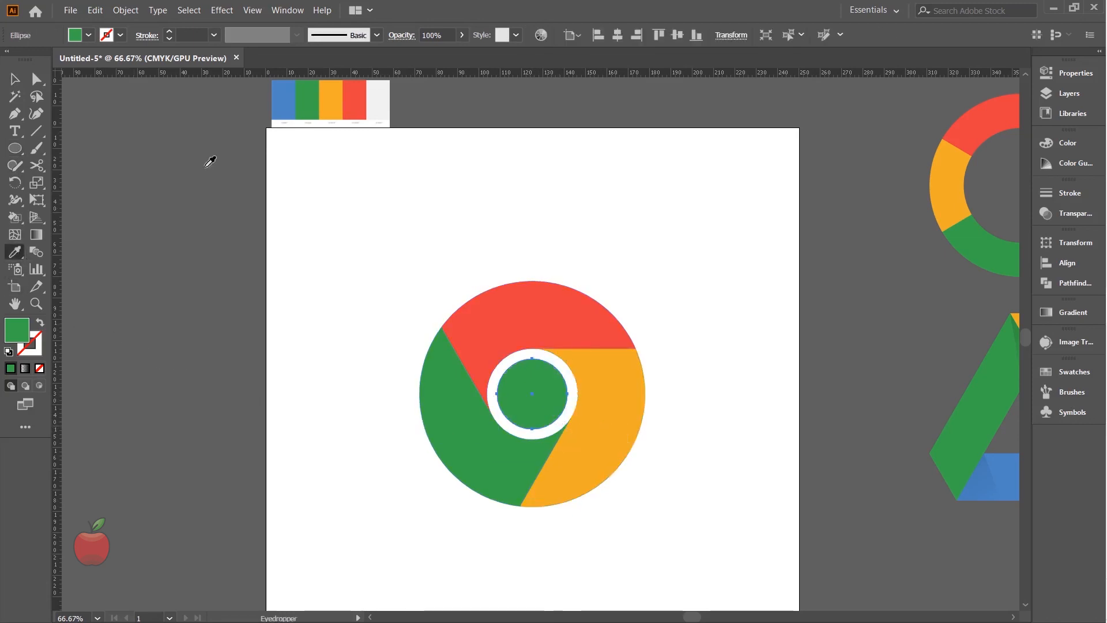
click(14, 79)
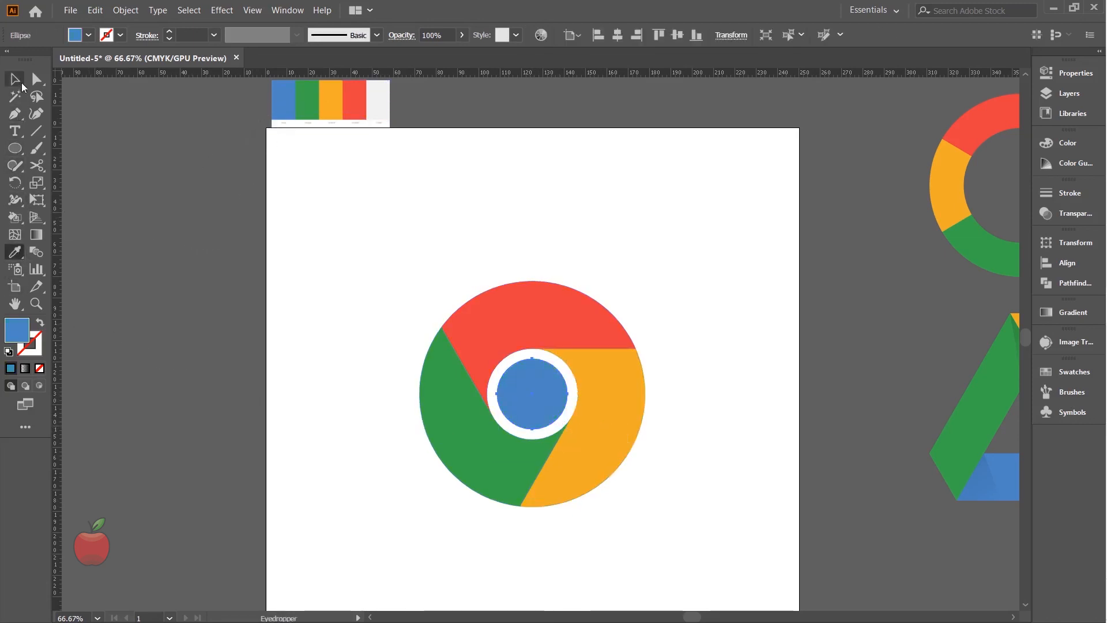
- Group the three-colour ring and the blue centre circle into one object, and deselect it
drag(434, 309, 679, 547)
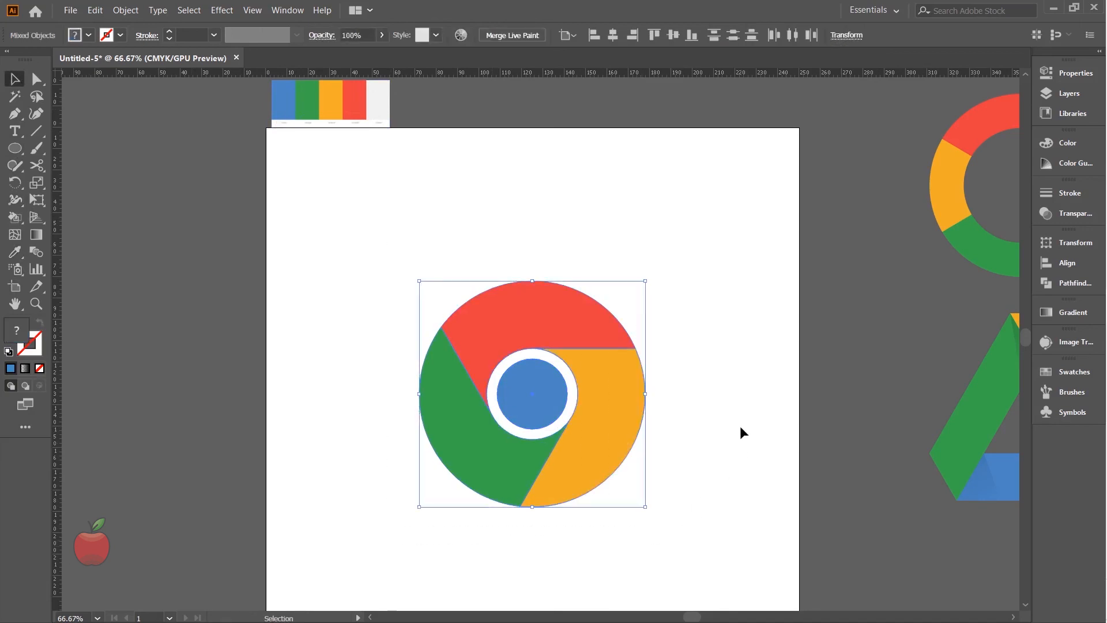
key(a)
drag(680, 277, 391, 515)
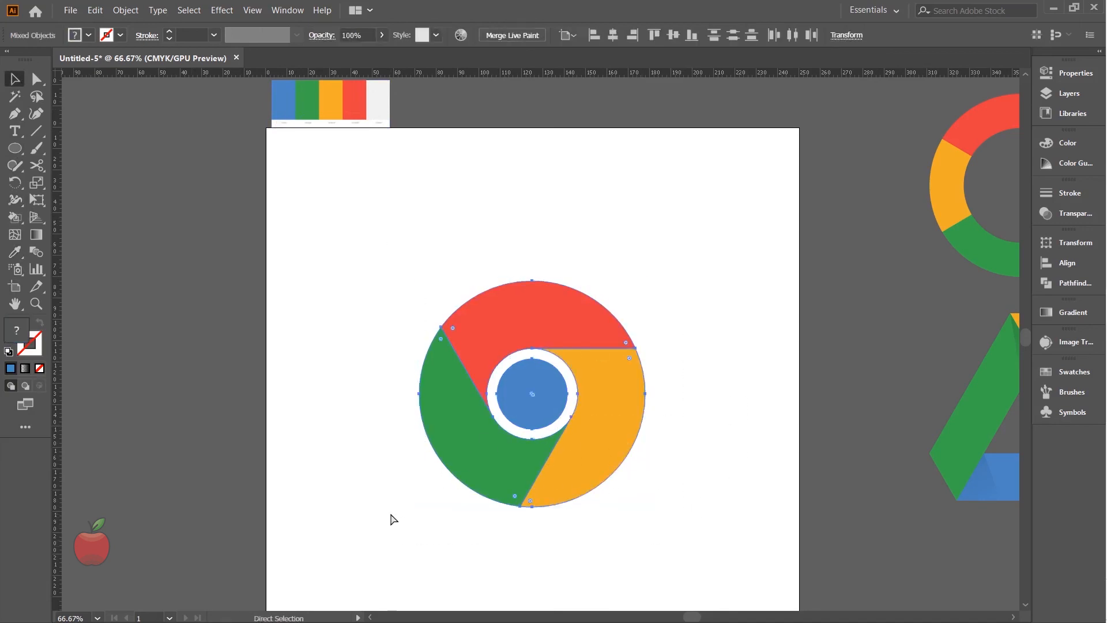
key(ctrl+g)
key(v)
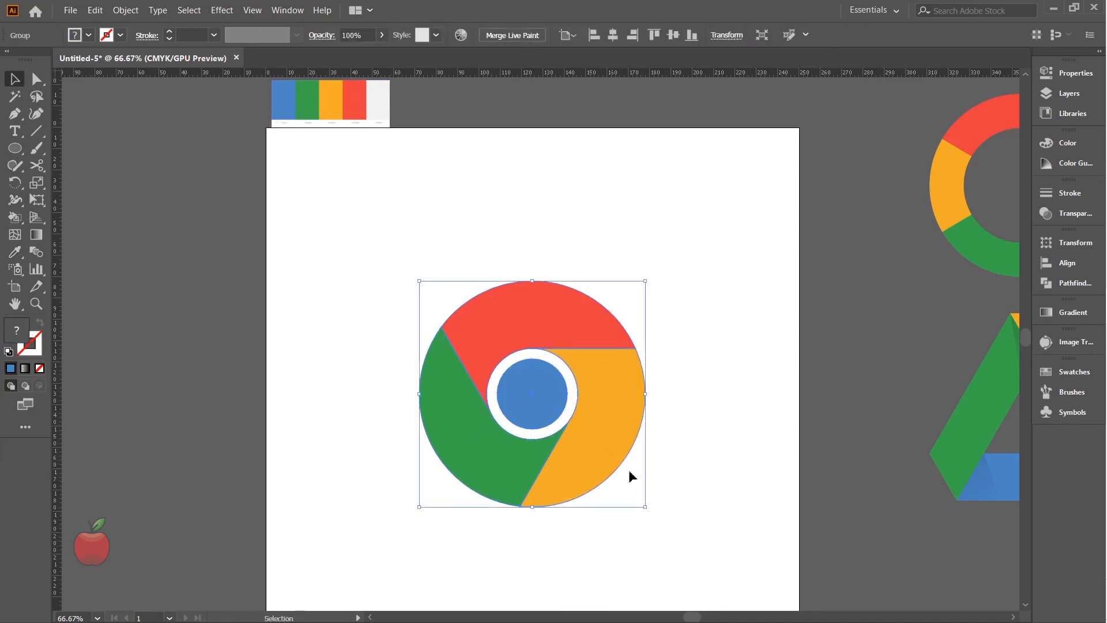
drag(718, 431, 718, 431)
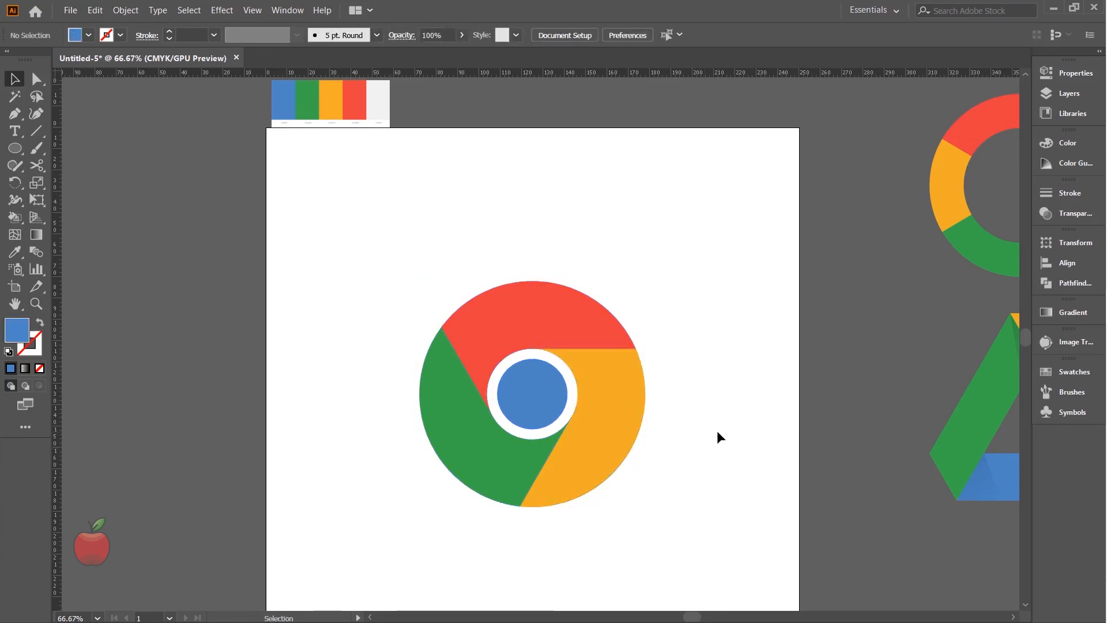